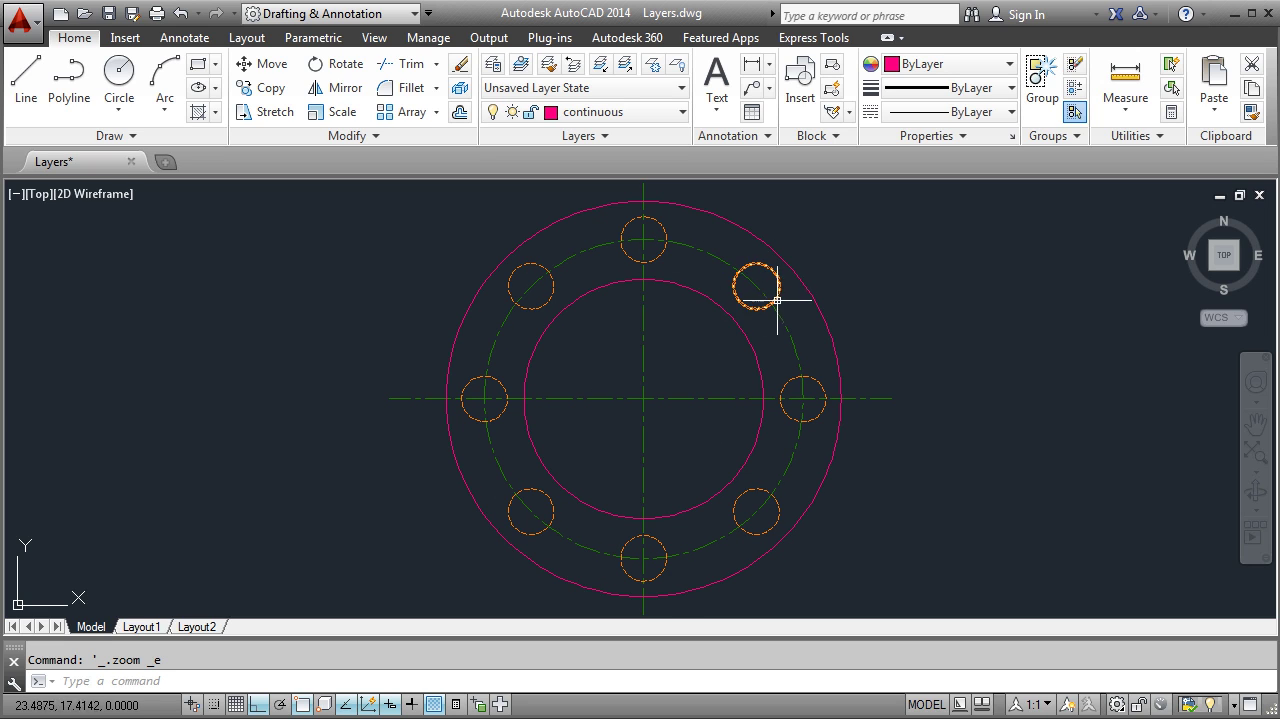
# Show the list of layers used in the open flange drawing
pyautogui.click(681, 112)
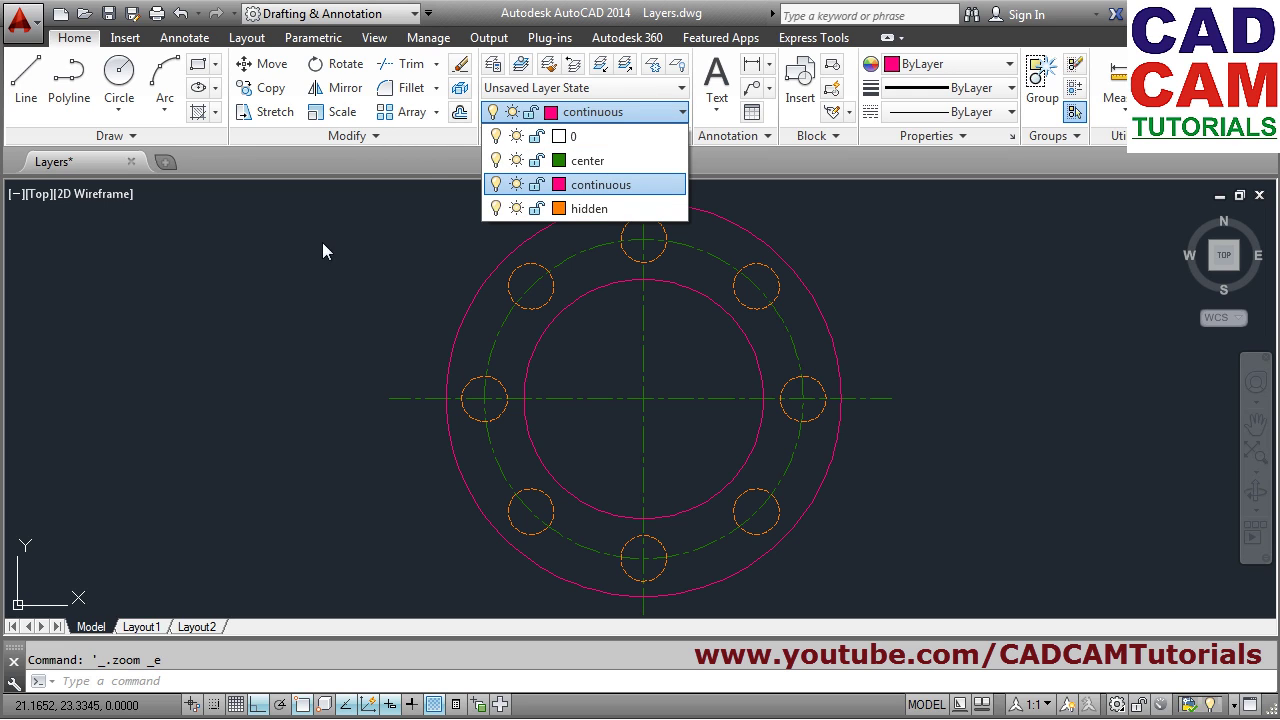
pyautogui.click(163, 166)
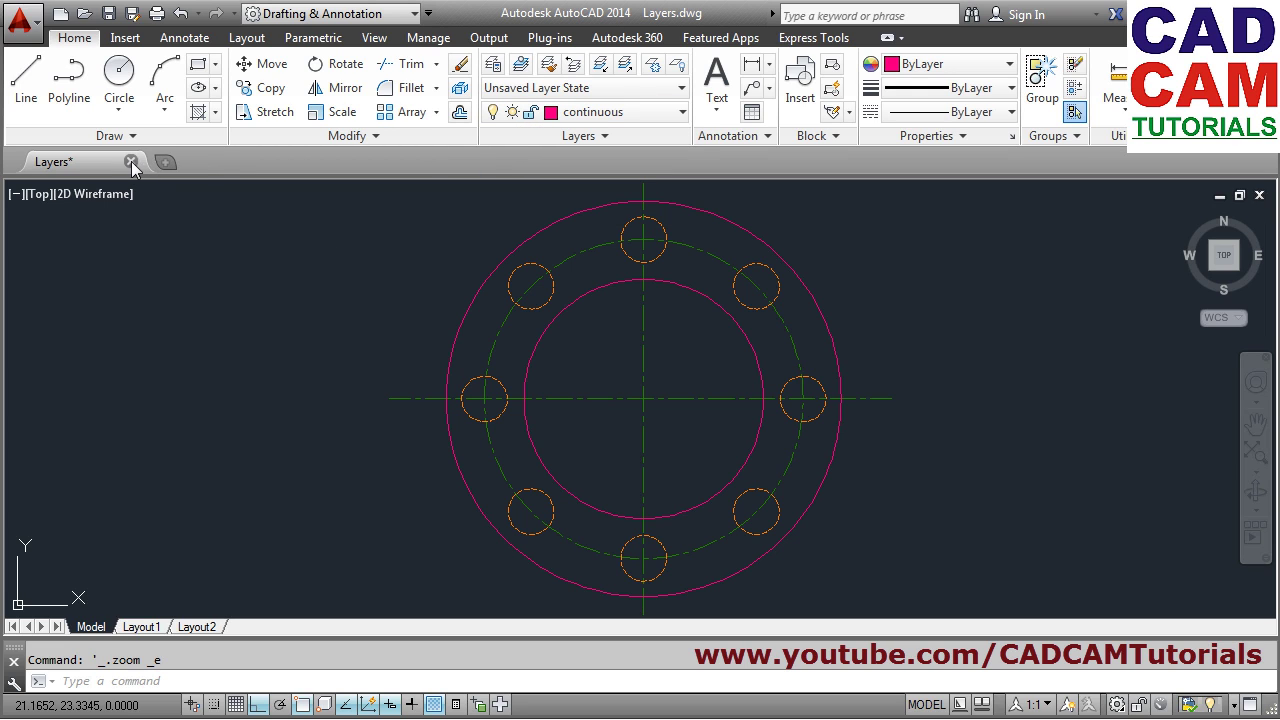
# Close the Layers drawing and start a new drawing from the acad template
pyautogui.click(131, 161)
pyautogui.click(704, 416)
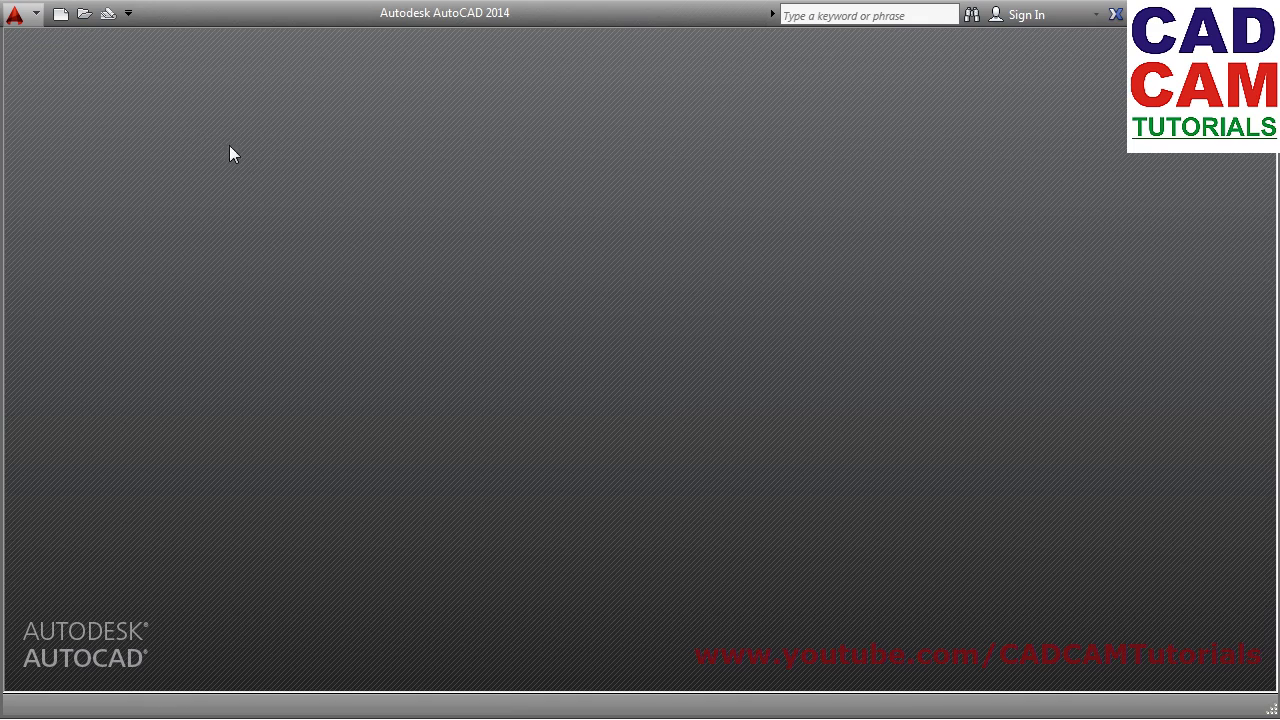
pyautogui.click(59, 14)
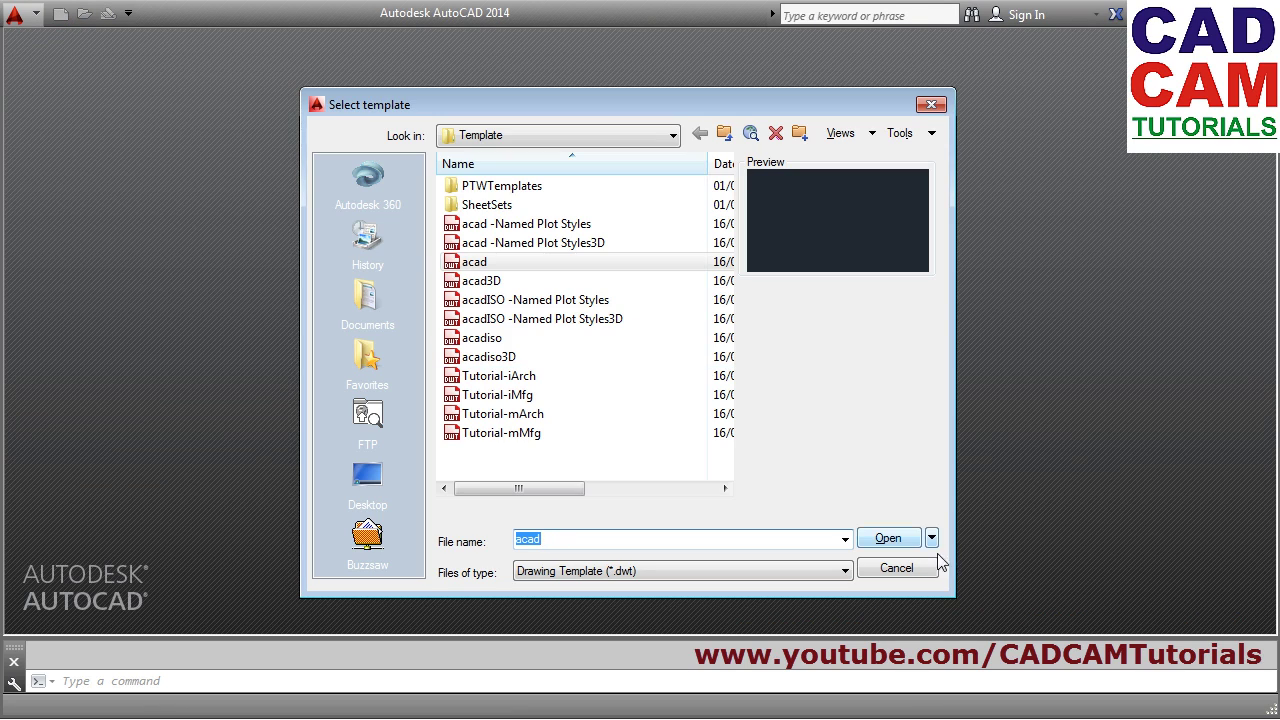
pyautogui.click(891, 534)
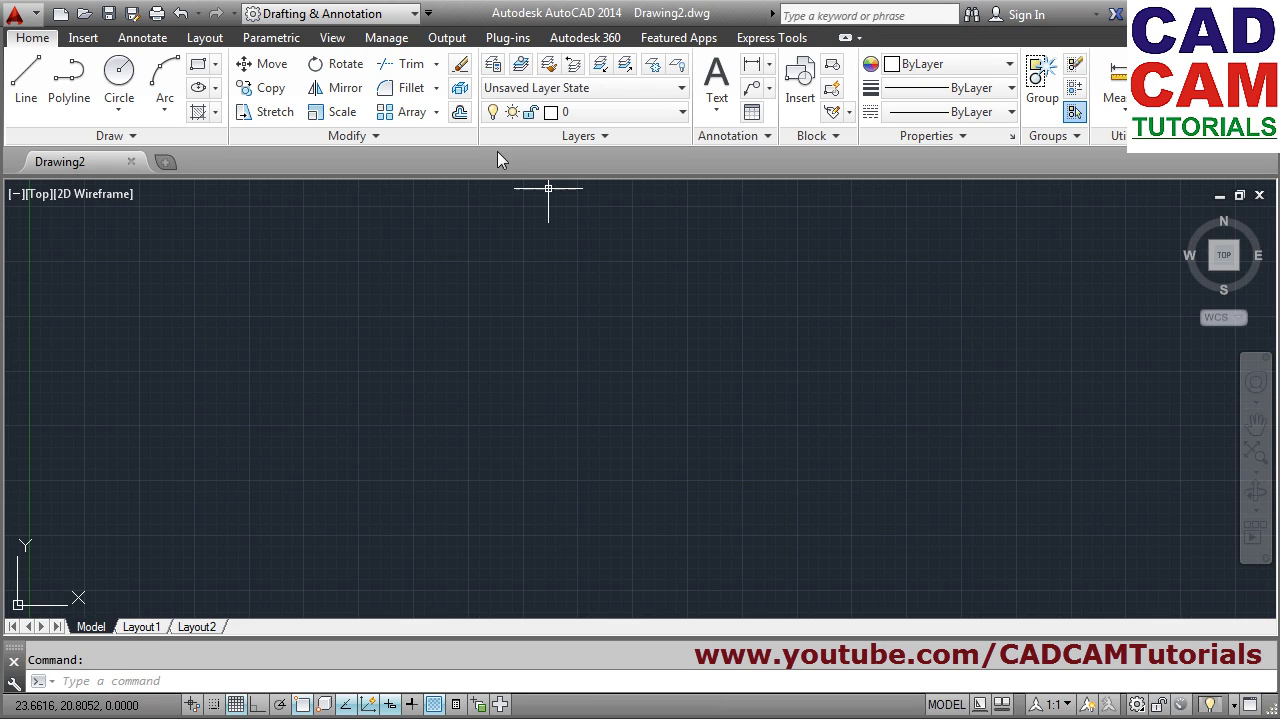
# Open the Layer Properties Manager over the drawing area, widen it, and fit the Color, Linetype and Lineweight columns to their contents
pyautogui.click(495, 66)
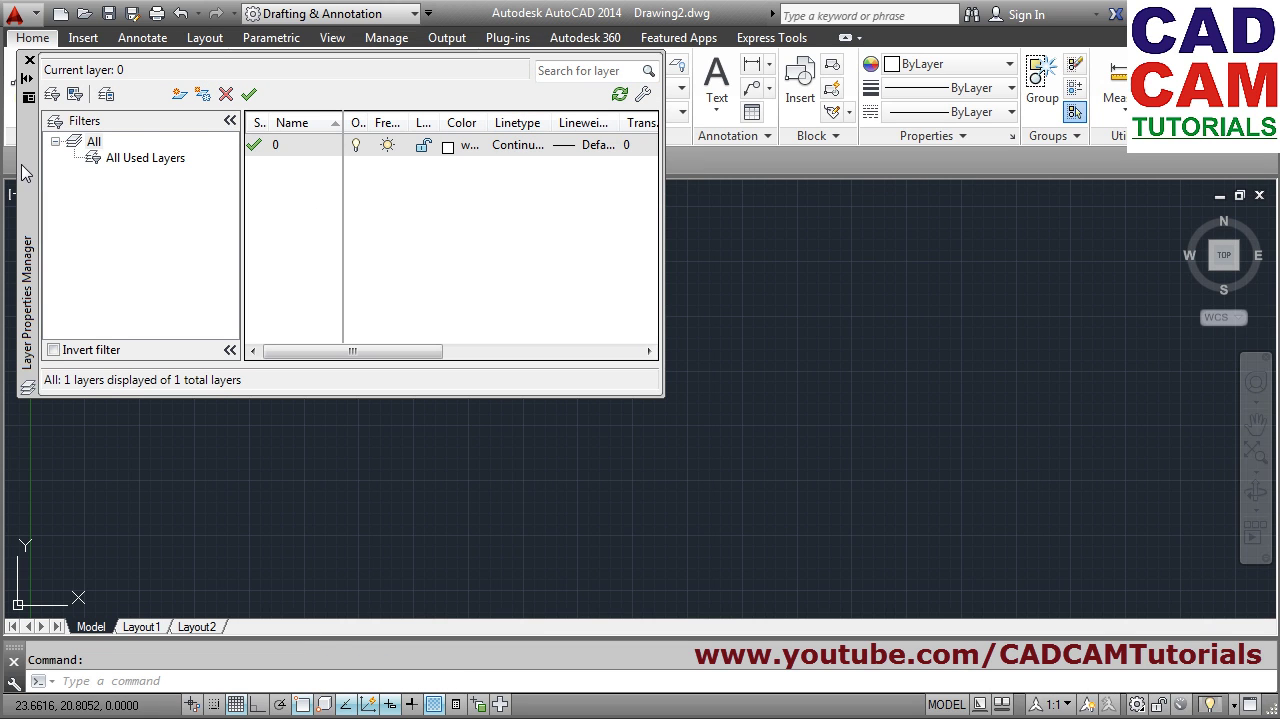
pyautogui.moveTo(25, 173)
pyautogui.mouseDown()
pyautogui.moveTo(215, 262)
pyautogui.moveTo(287, 317)
pyautogui.moveTo(308, 320)
pyautogui.moveTo(307, 307)
pyautogui.mouseUp()
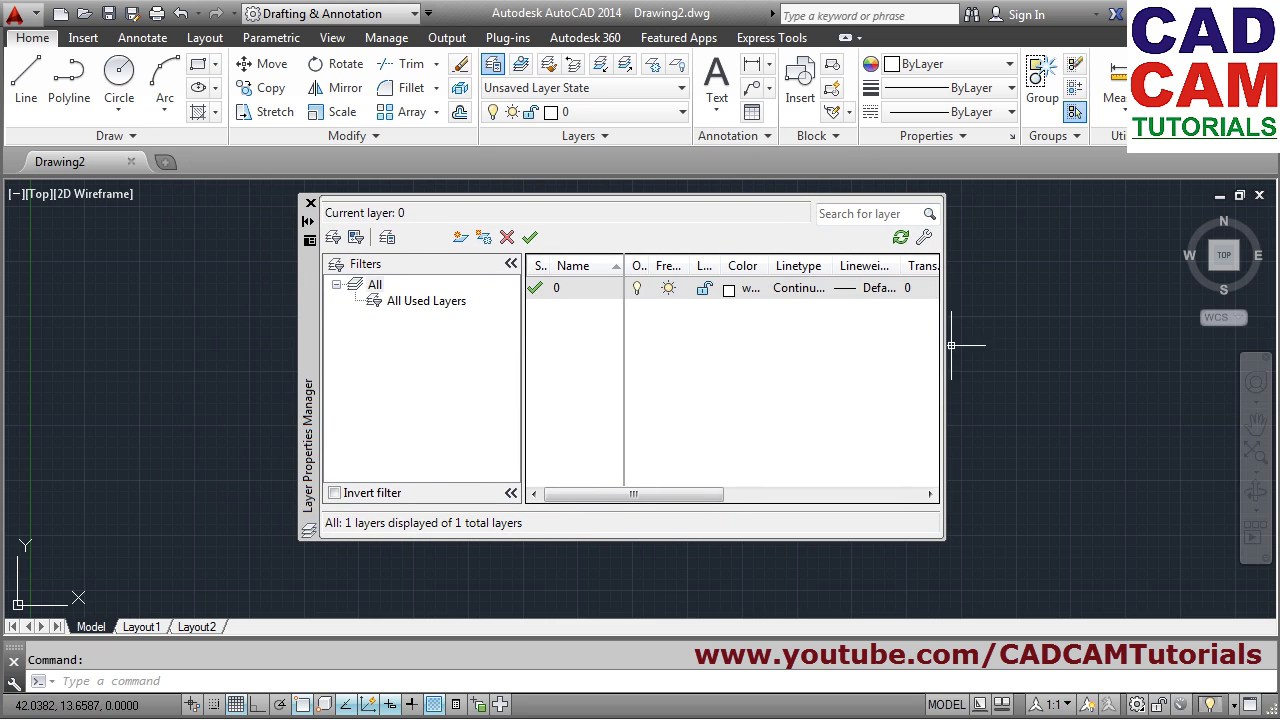
pyautogui.moveTo(944, 354); pyautogui.dragTo(1125, 354)
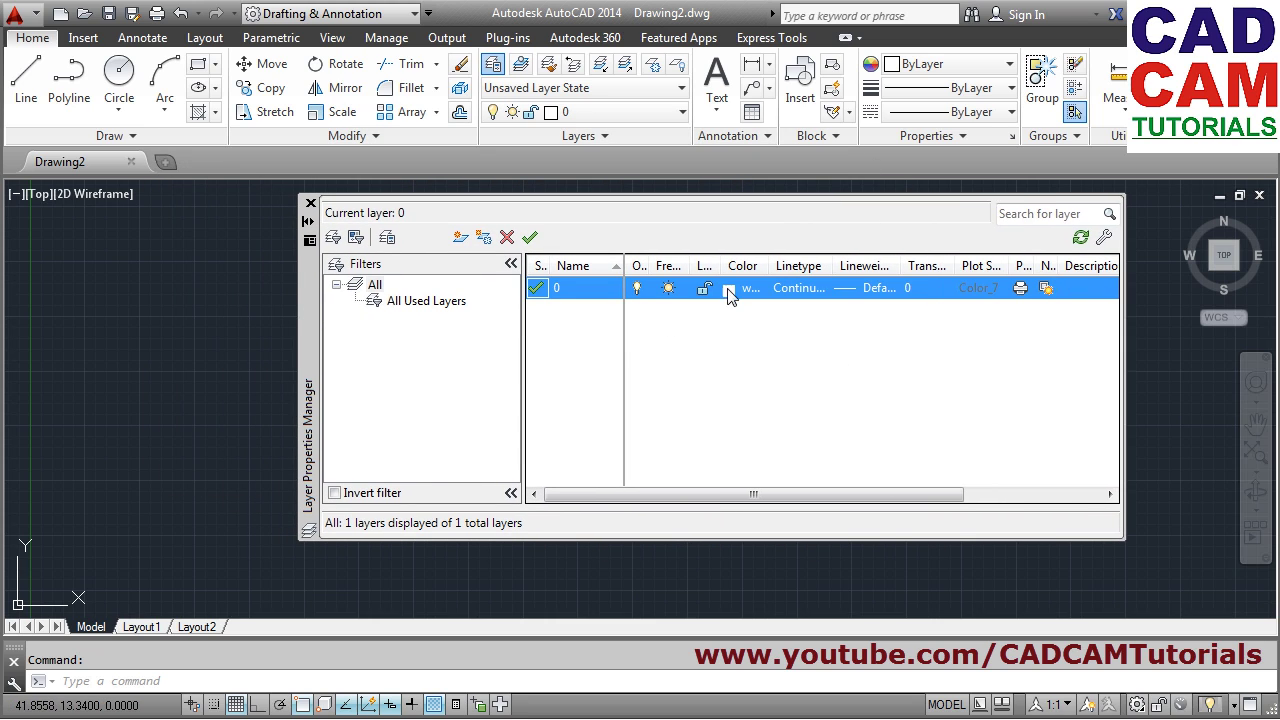
pyautogui.doubleClick(770, 266)
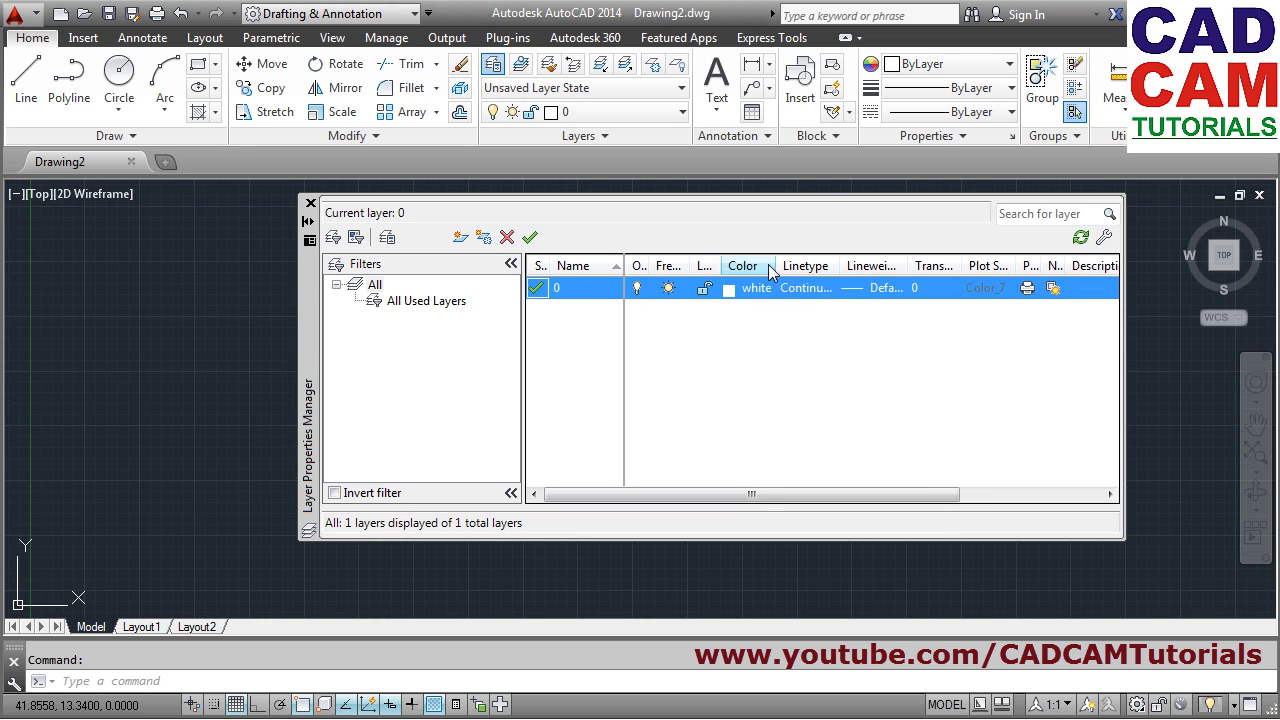
pyautogui.doubleClick(840, 266)
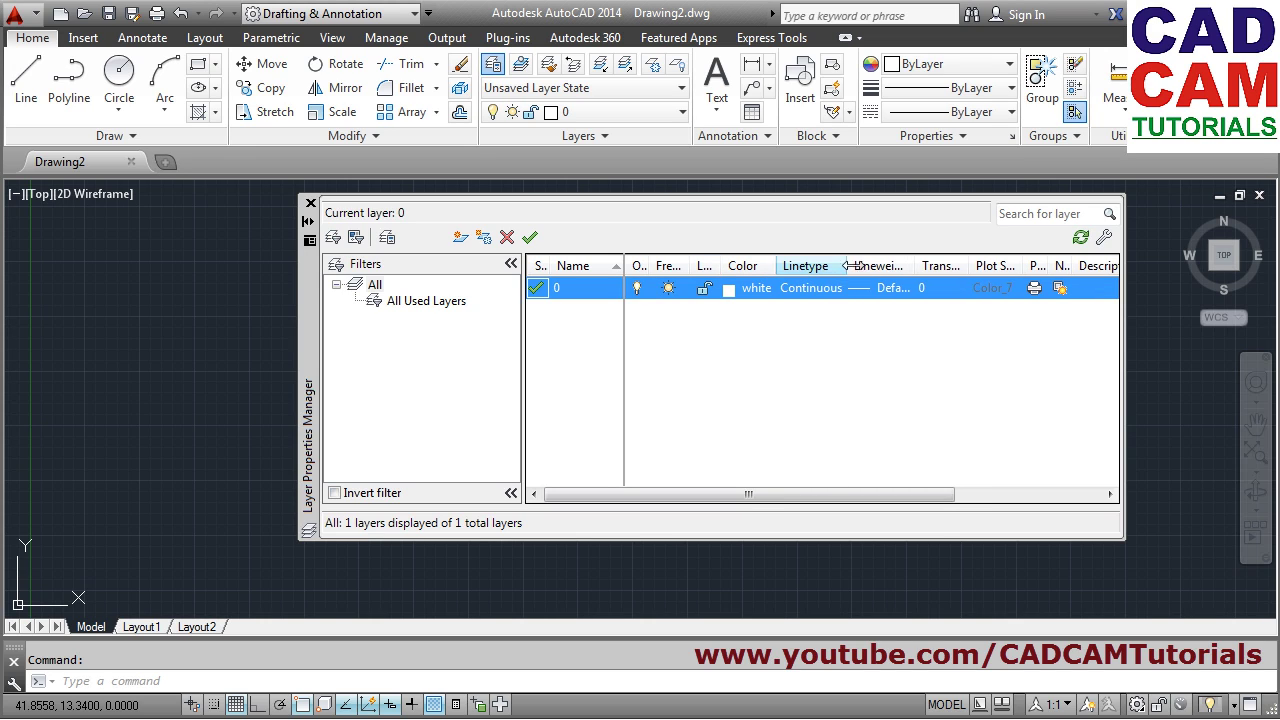
pyautogui.doubleClick(912, 266)
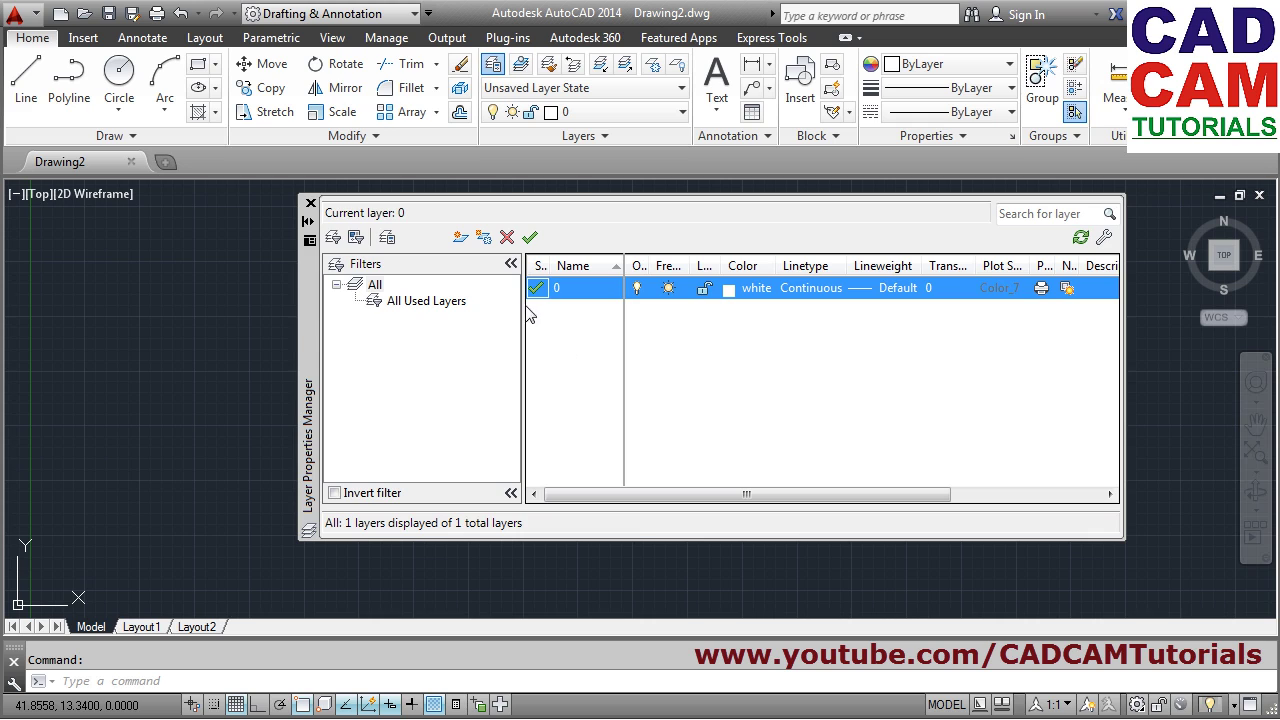
# Create a new layer named Continuous
pyautogui.click(460, 238)
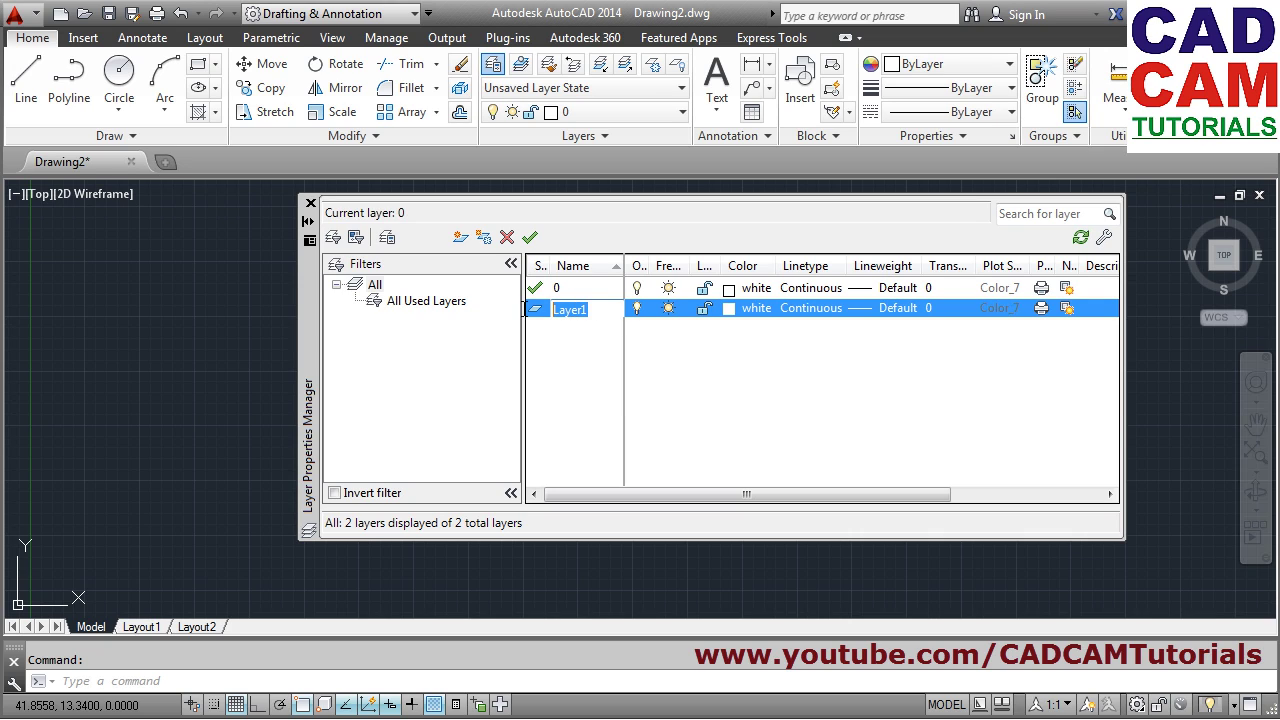
pyautogui.write('c')
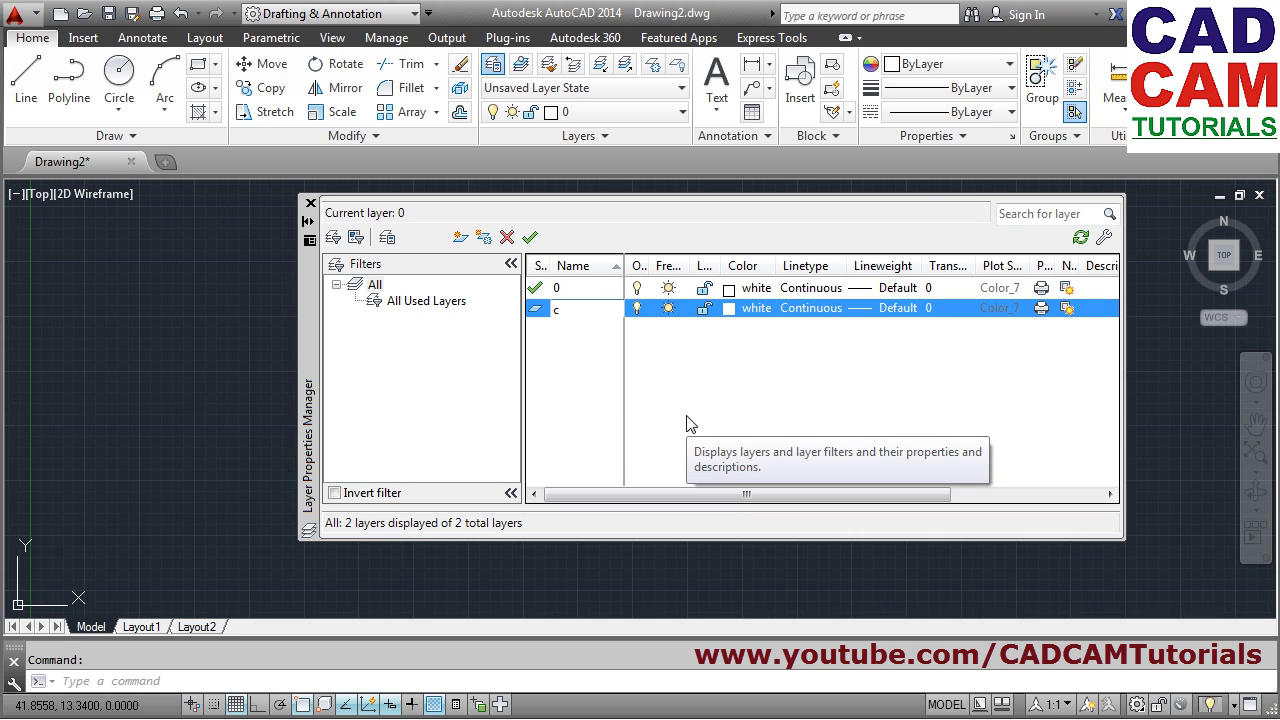
pyautogui.write('ontinuous')
pyautogui.press('Return')
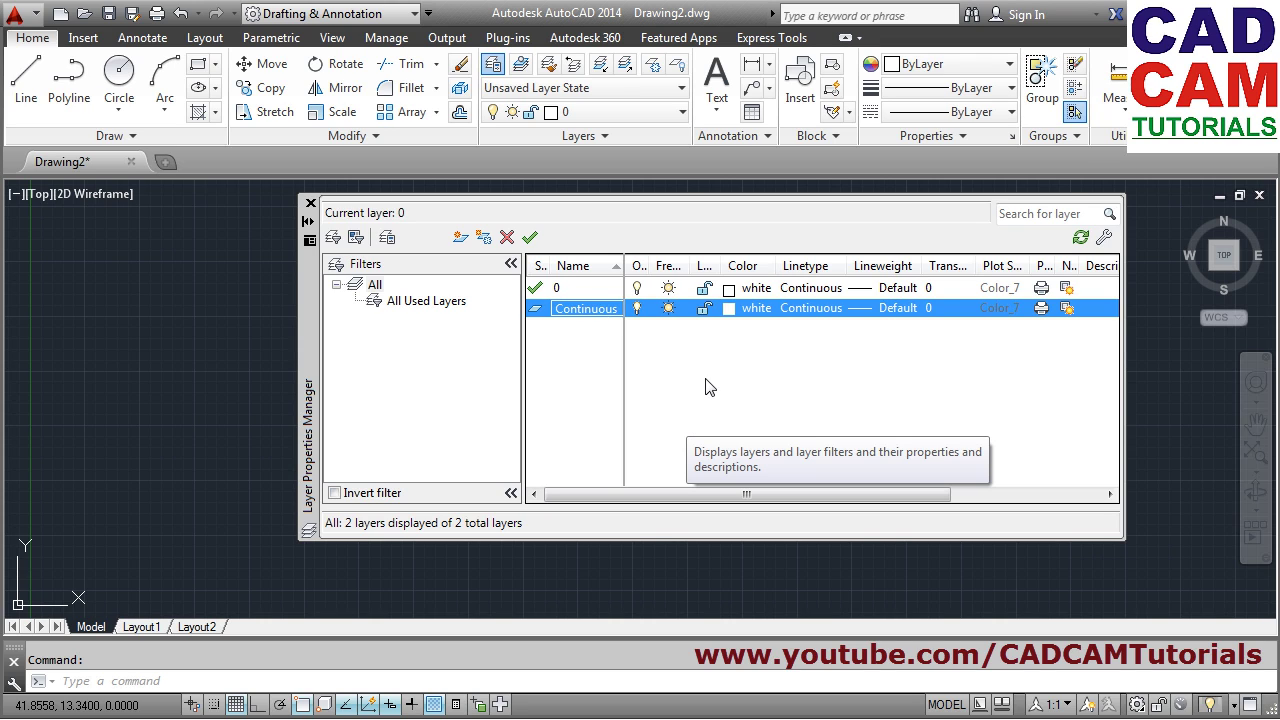
# Set the Continuous layer's color to index 80 and its lineweight to 0.30 mm
pyautogui.click(729, 310)
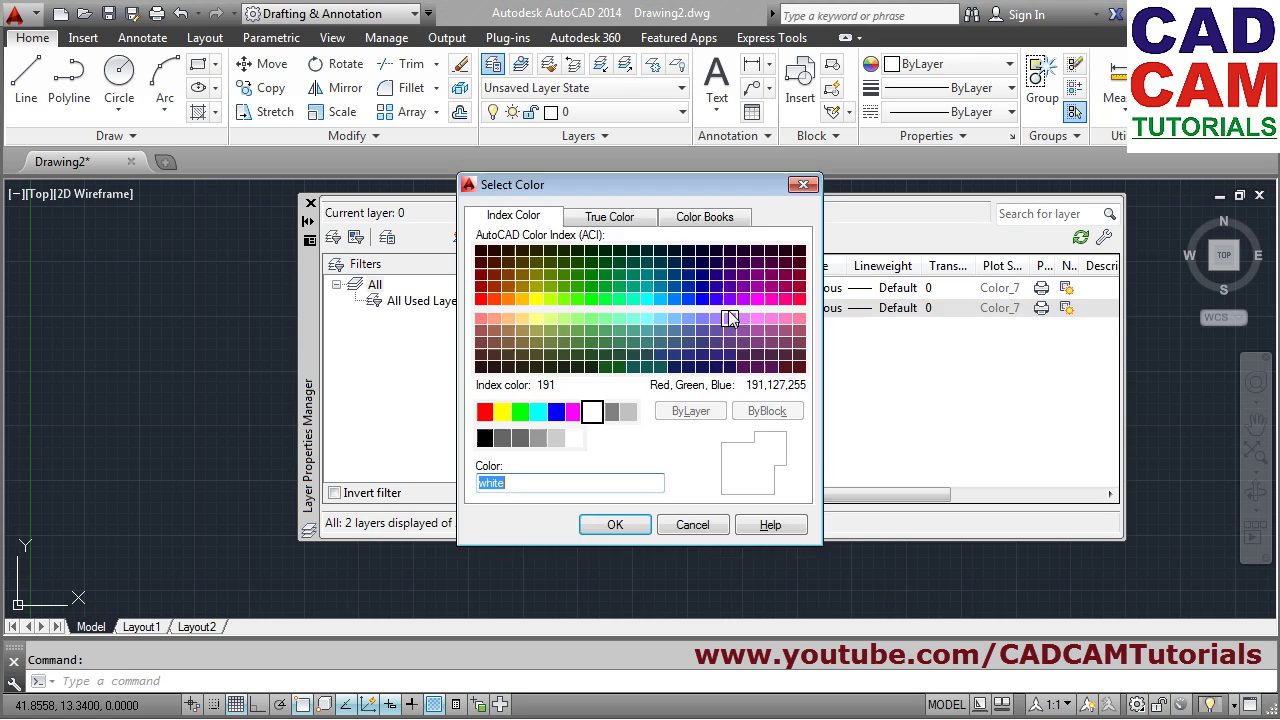
pyautogui.click(577, 300)
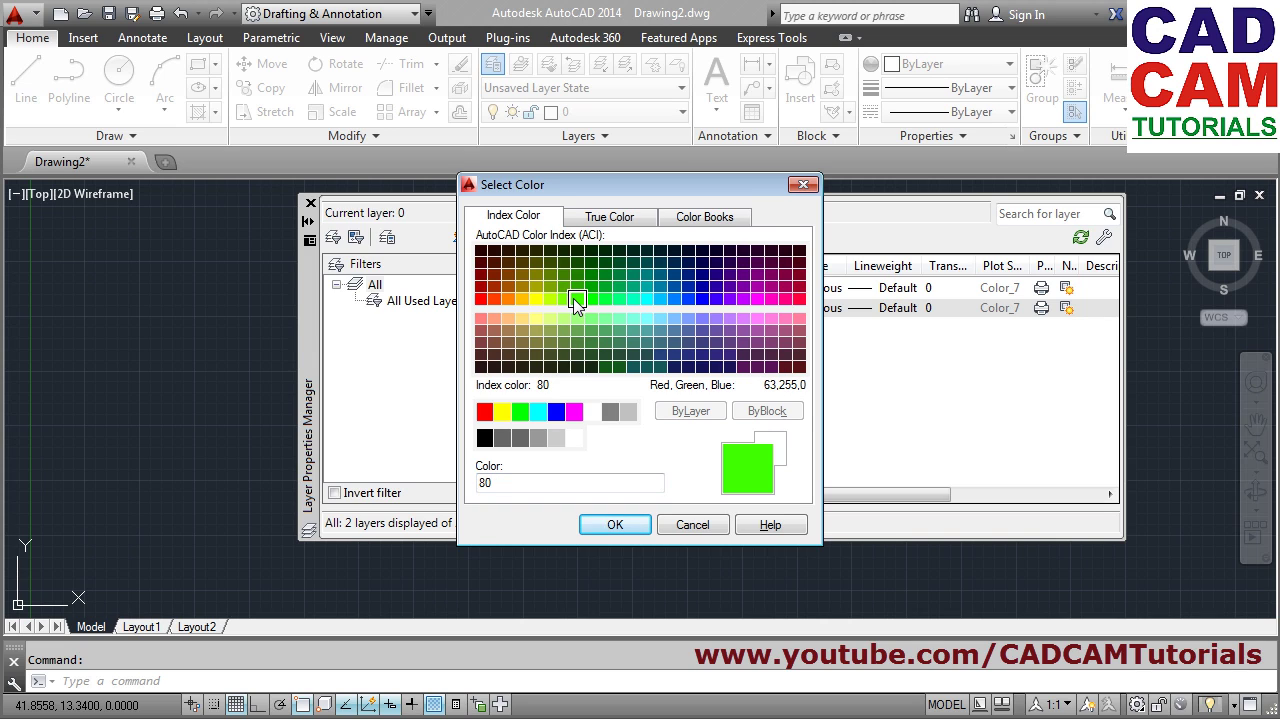
pyautogui.click(615, 524)
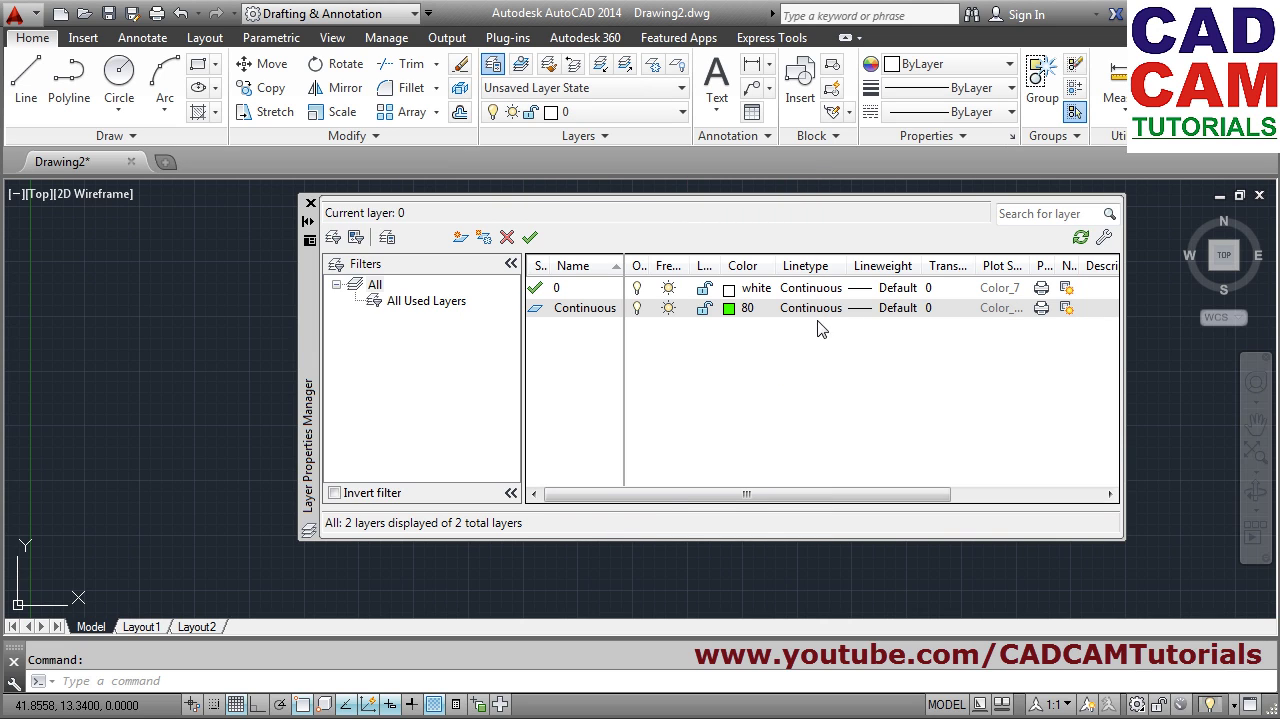
pyautogui.click(874, 308)
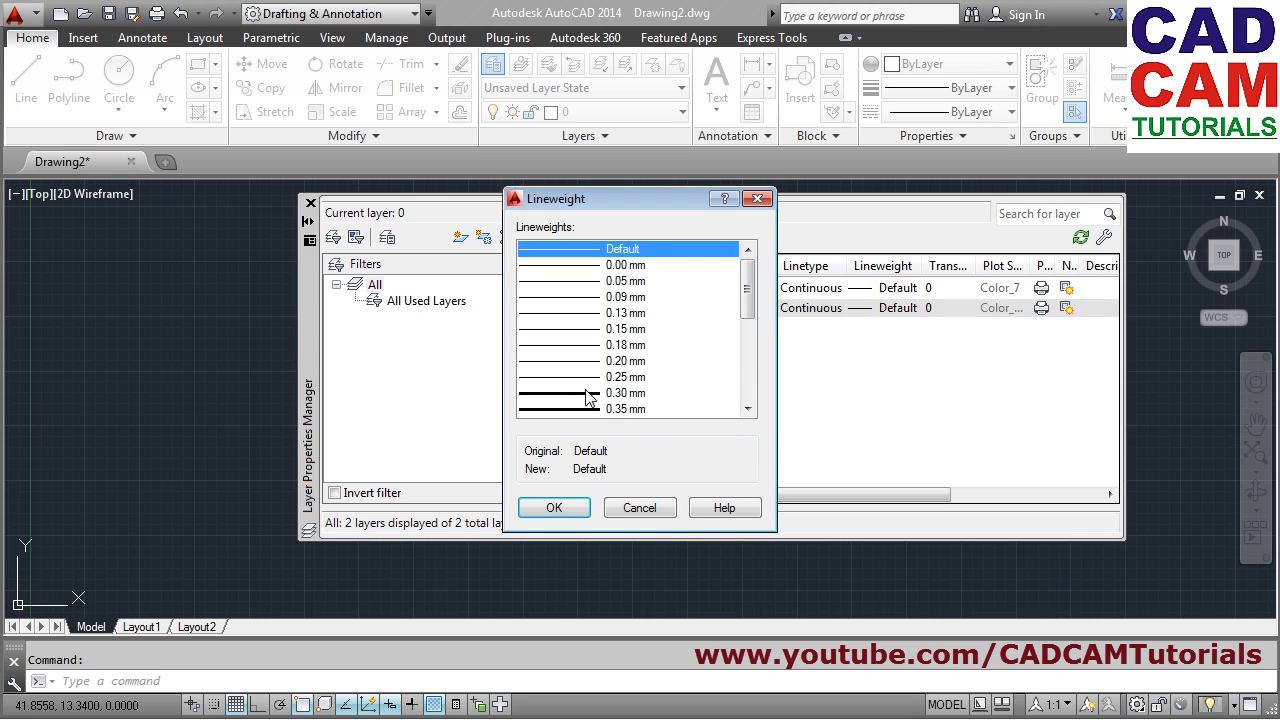
pyautogui.click(587, 393)
pyautogui.click(554, 508)
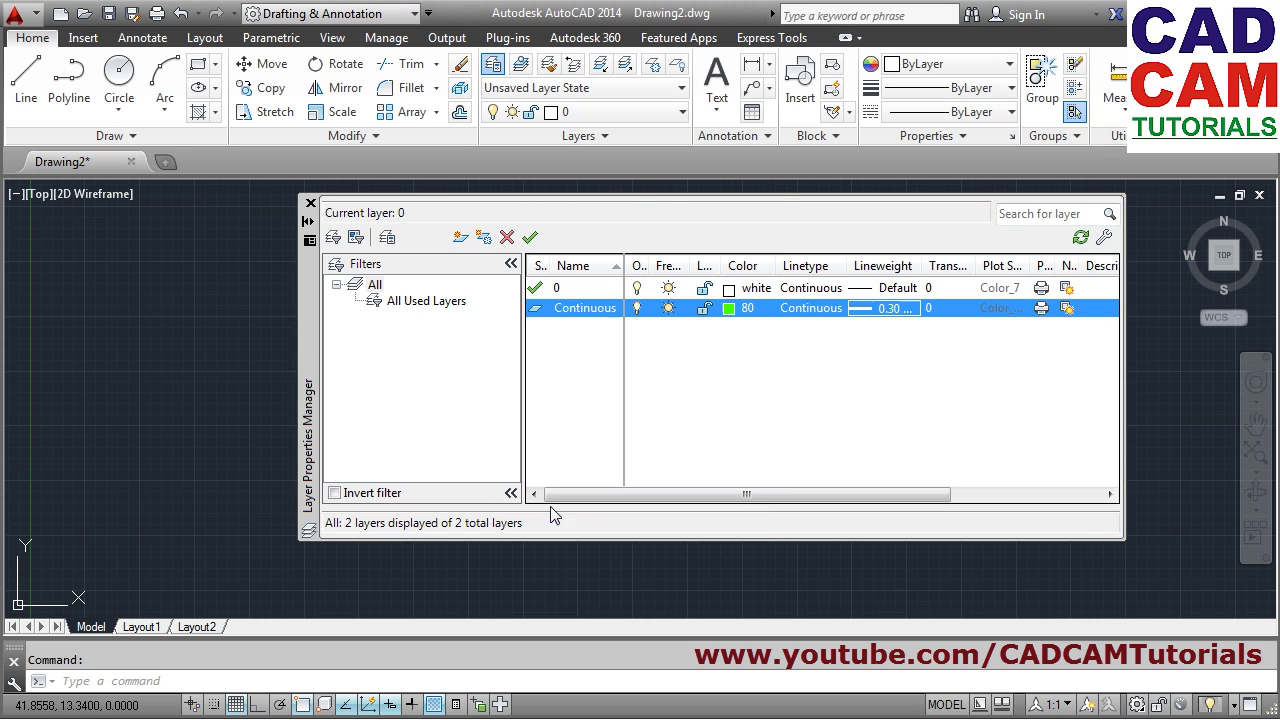
# Create a new layer named Hidden and set its color to index 211
pyautogui.click(460, 238)
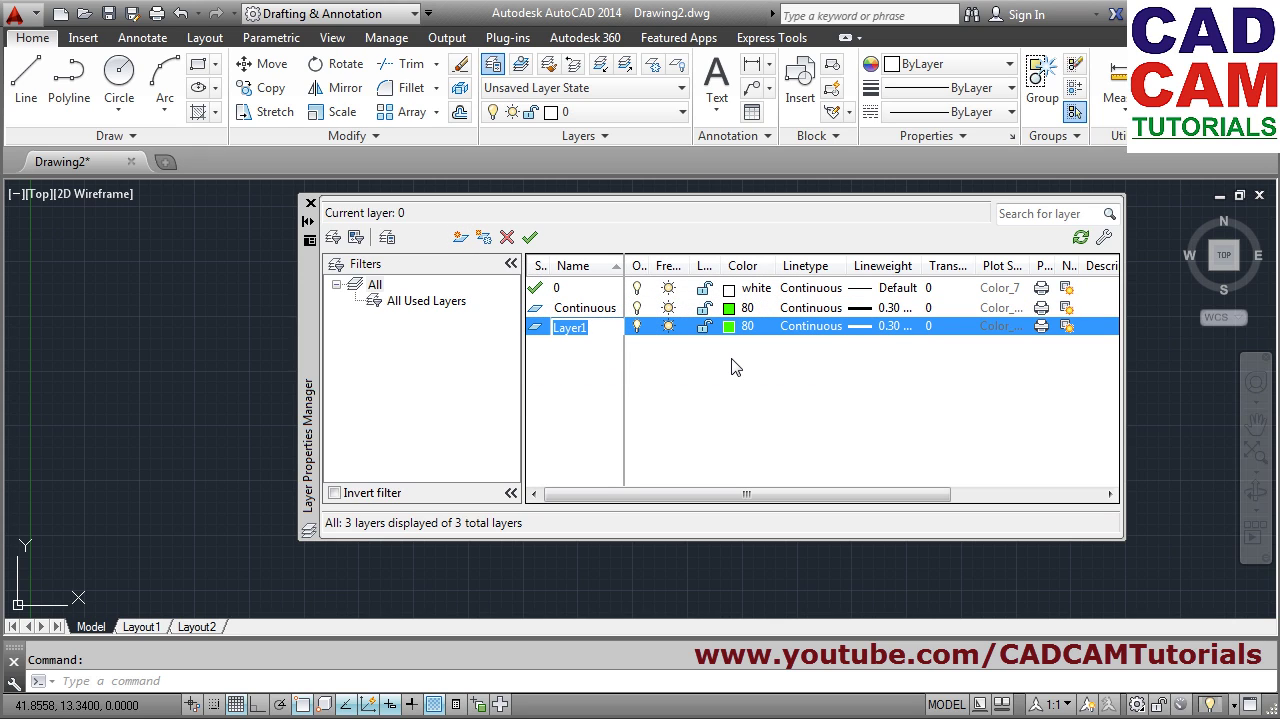
pyautogui.write('Hidden')
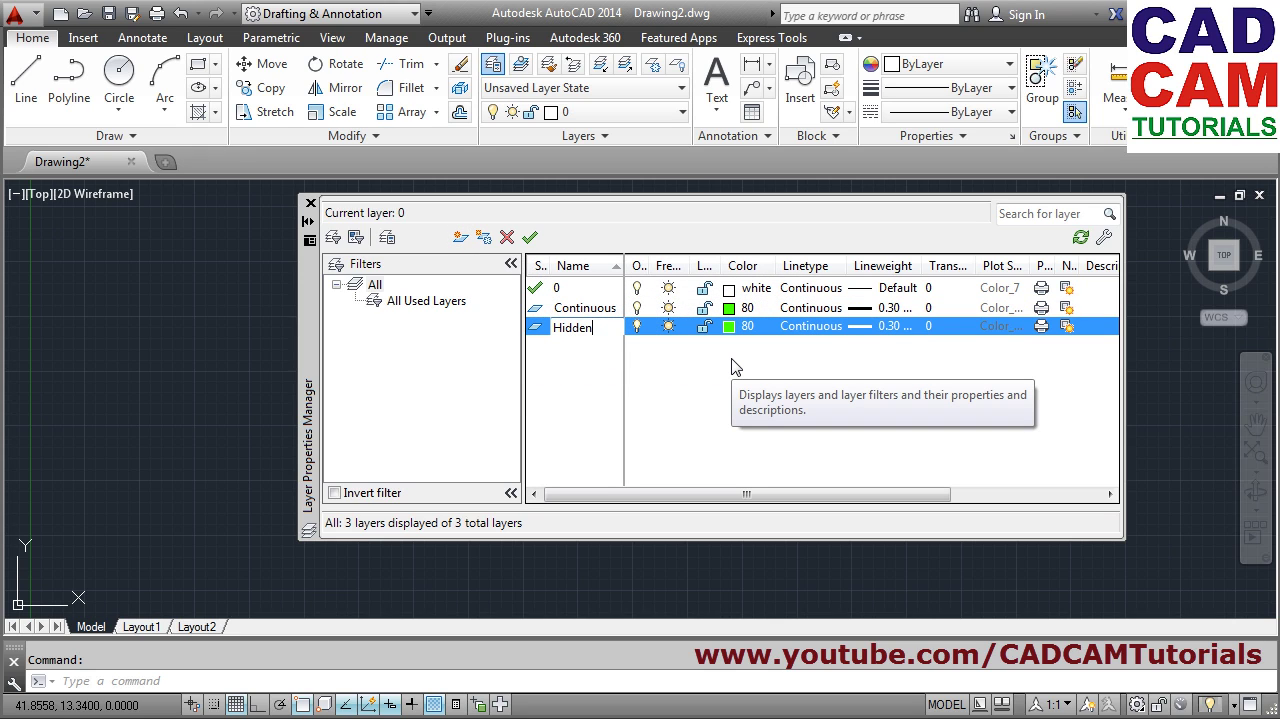
pyautogui.press('Return')
pyautogui.click(729, 326)
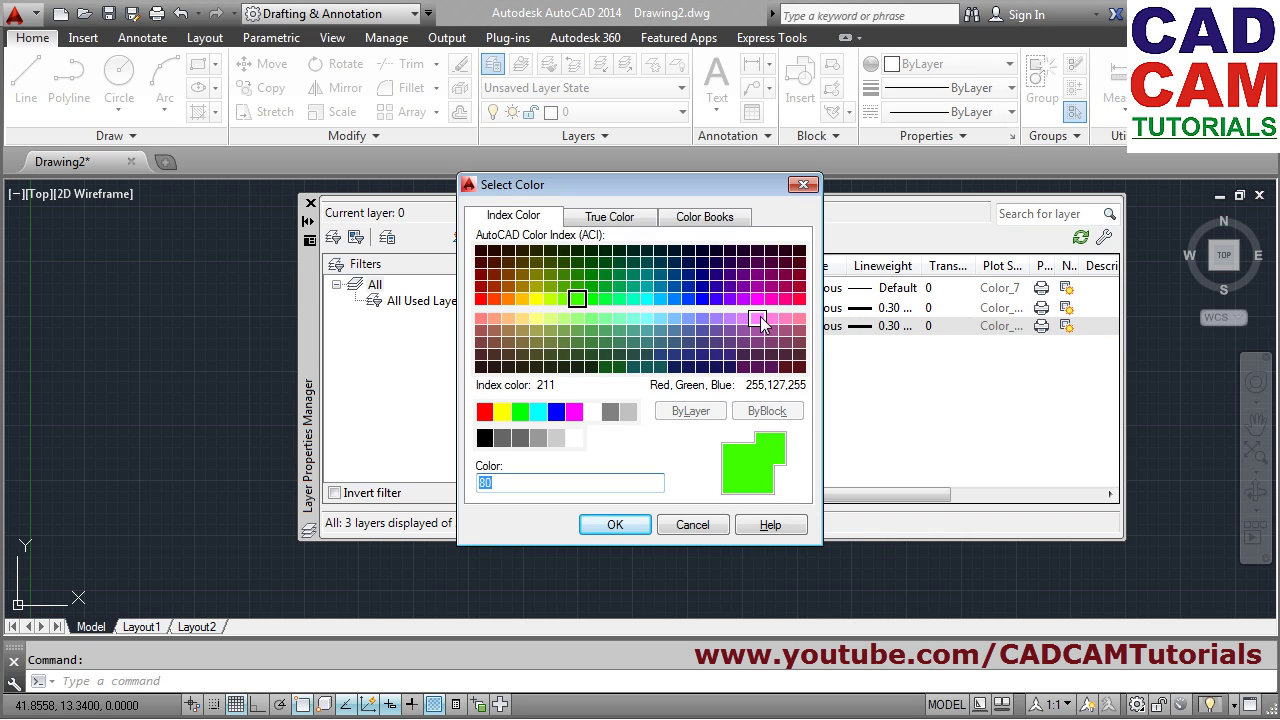
pyautogui.click(759, 320)
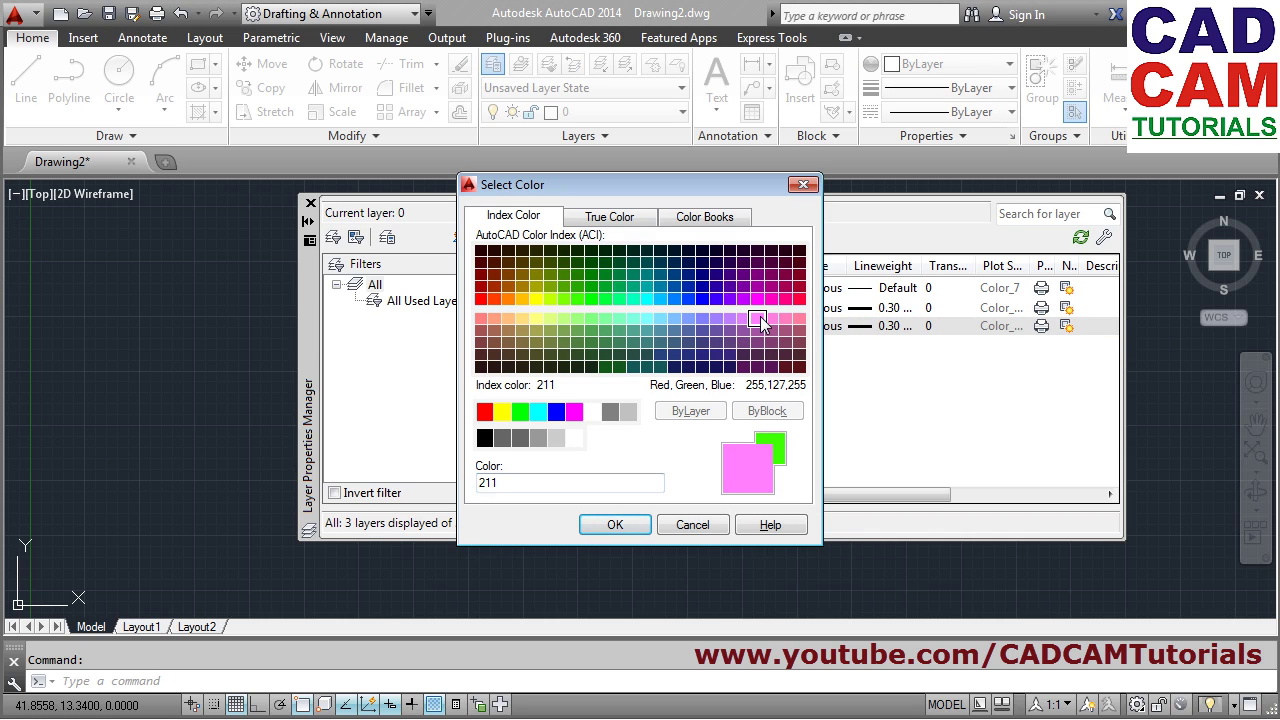
pyautogui.click(614, 525)
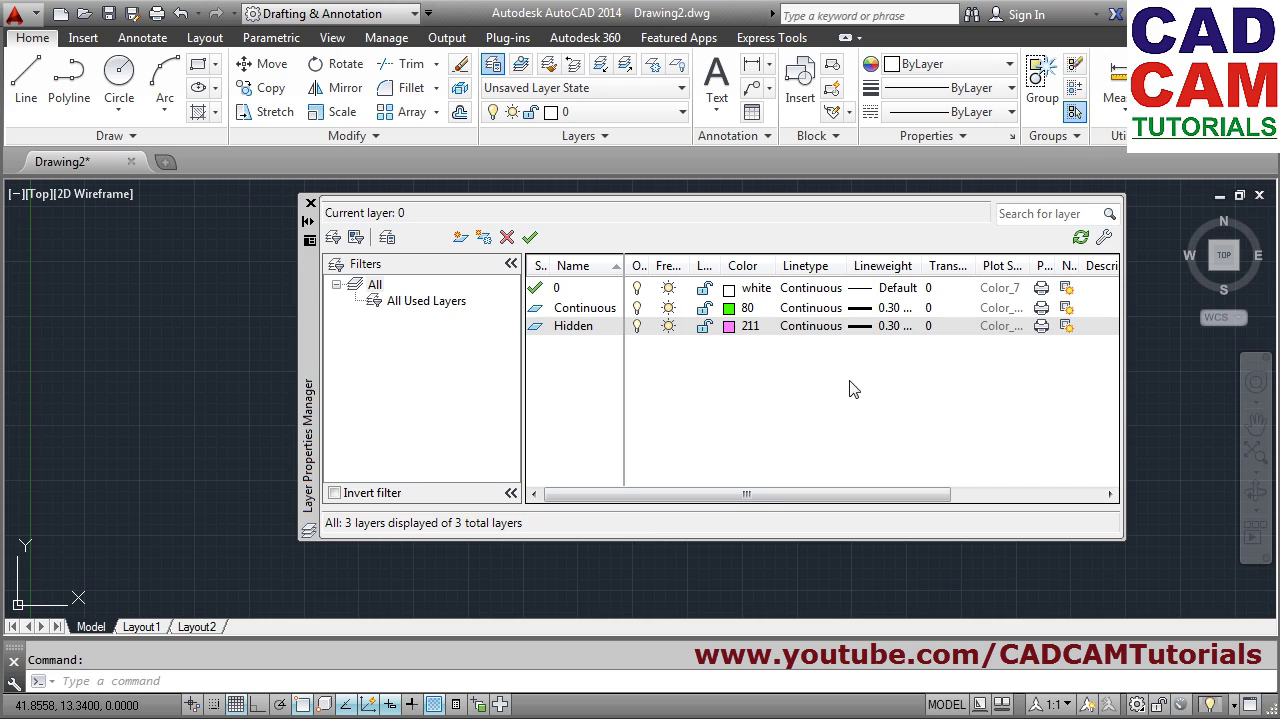
# Load the HIDDEN linetype from acad.lin and assign it to the Hidden layer
pyautogui.click(807, 330)
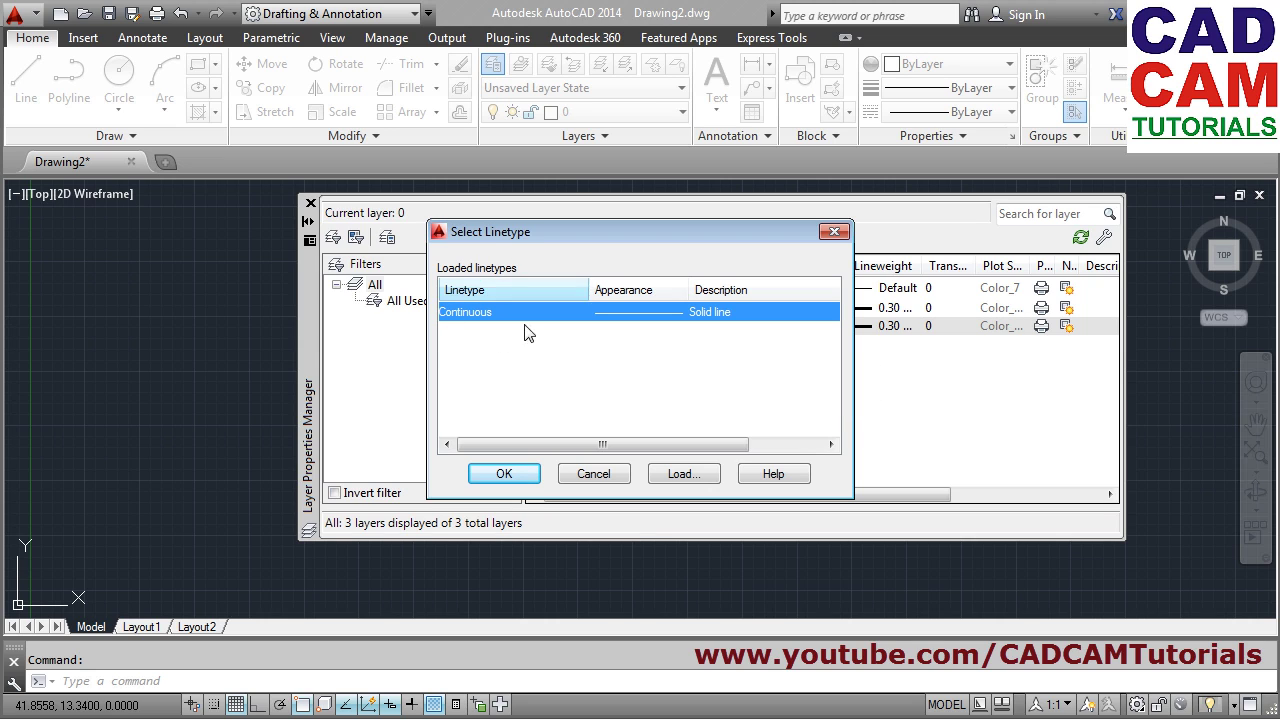
pyautogui.click(679, 474)
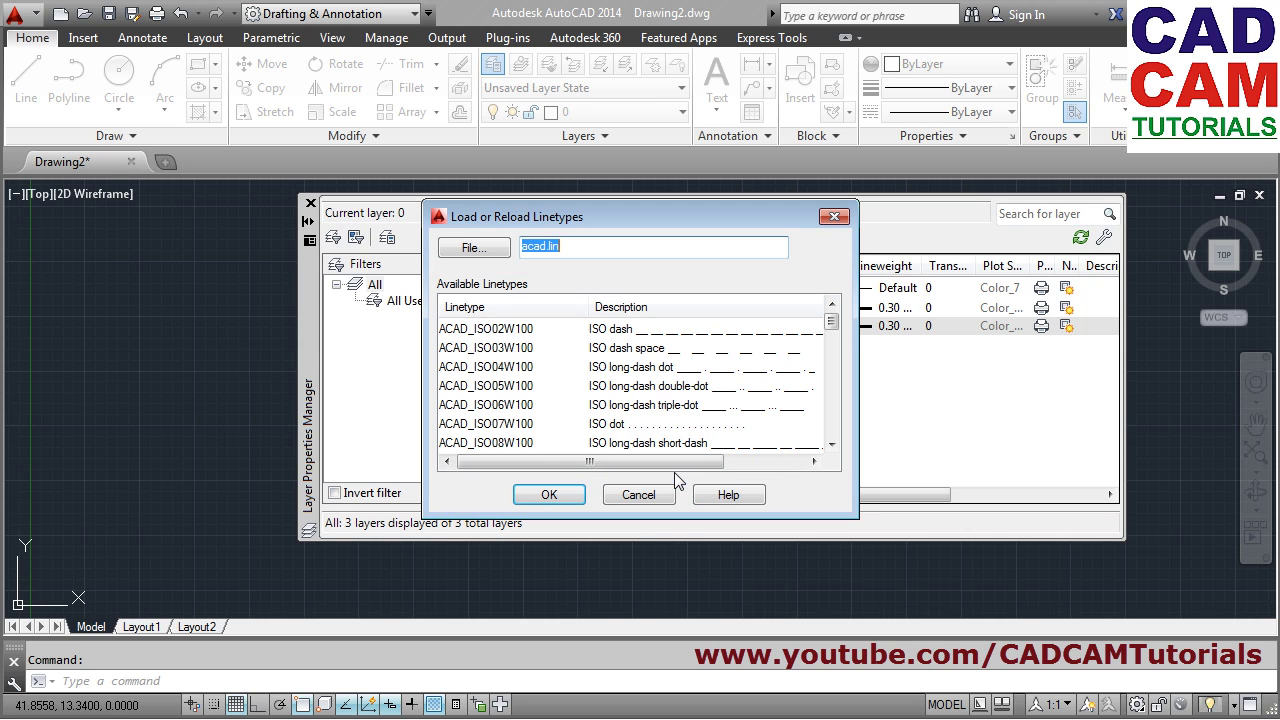
pyautogui.click(481, 370)
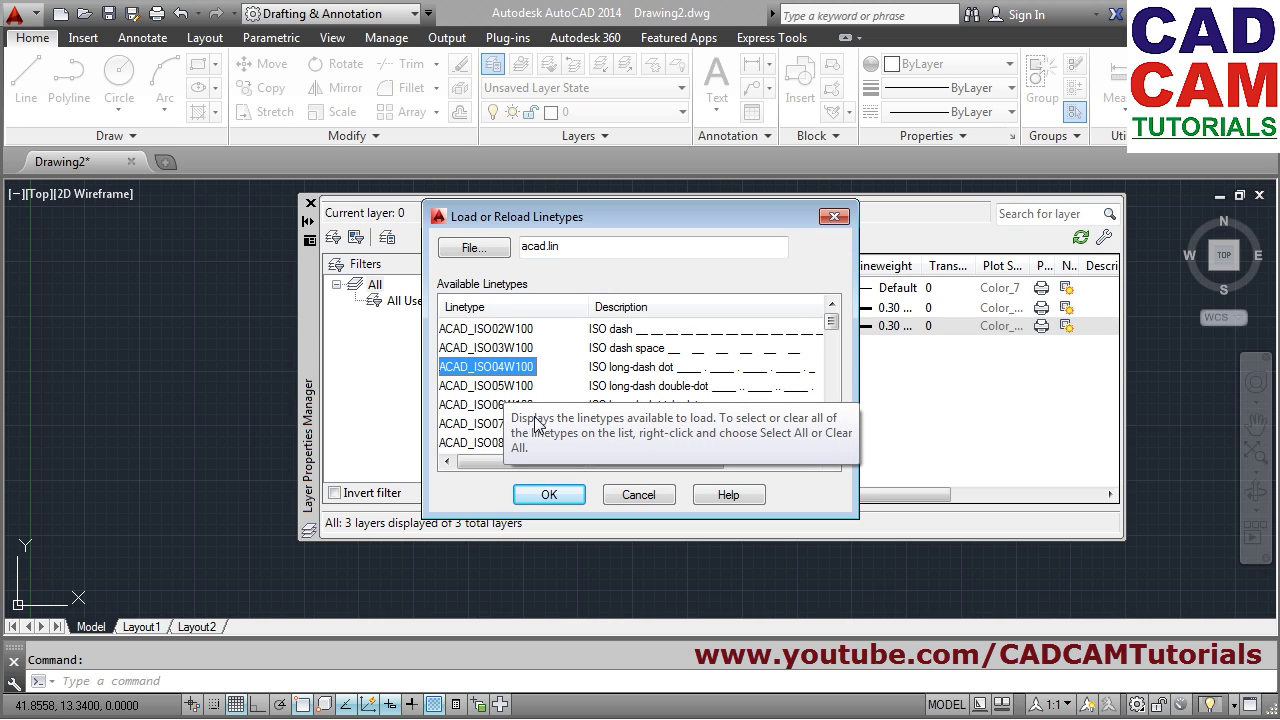
pyautogui.press('h')
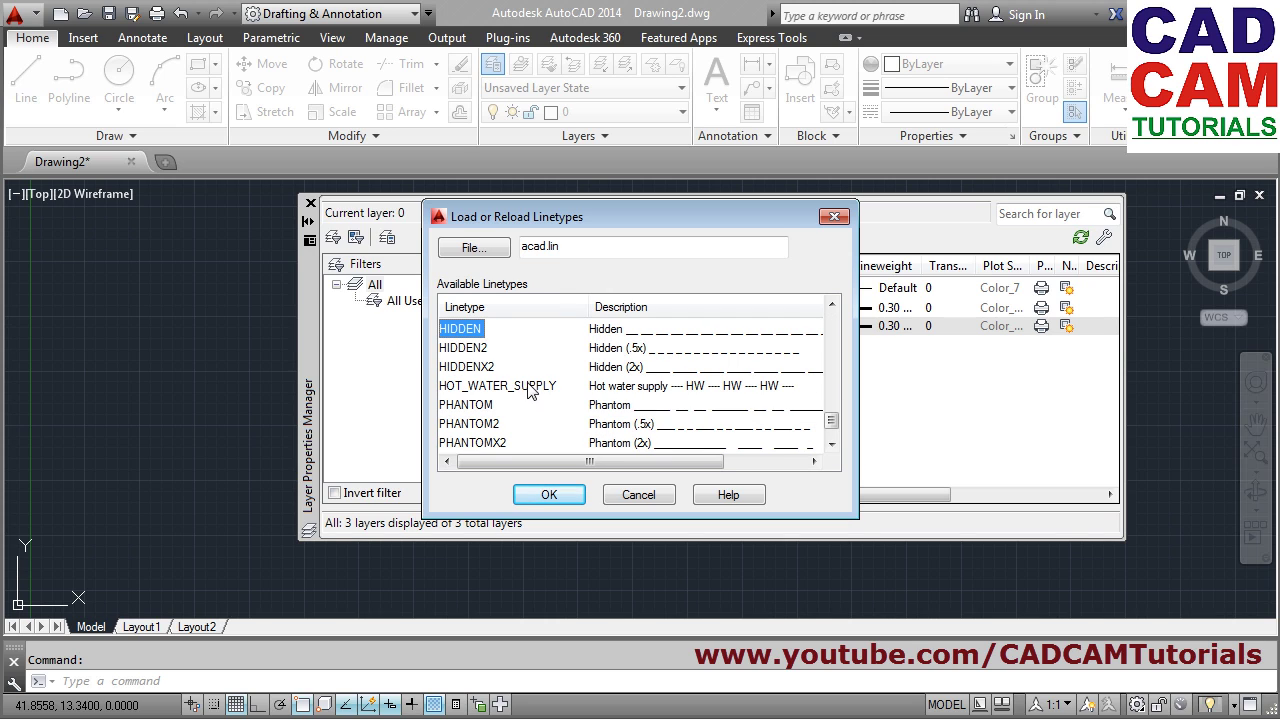
pyautogui.click(550, 495)
pyautogui.click(483, 333)
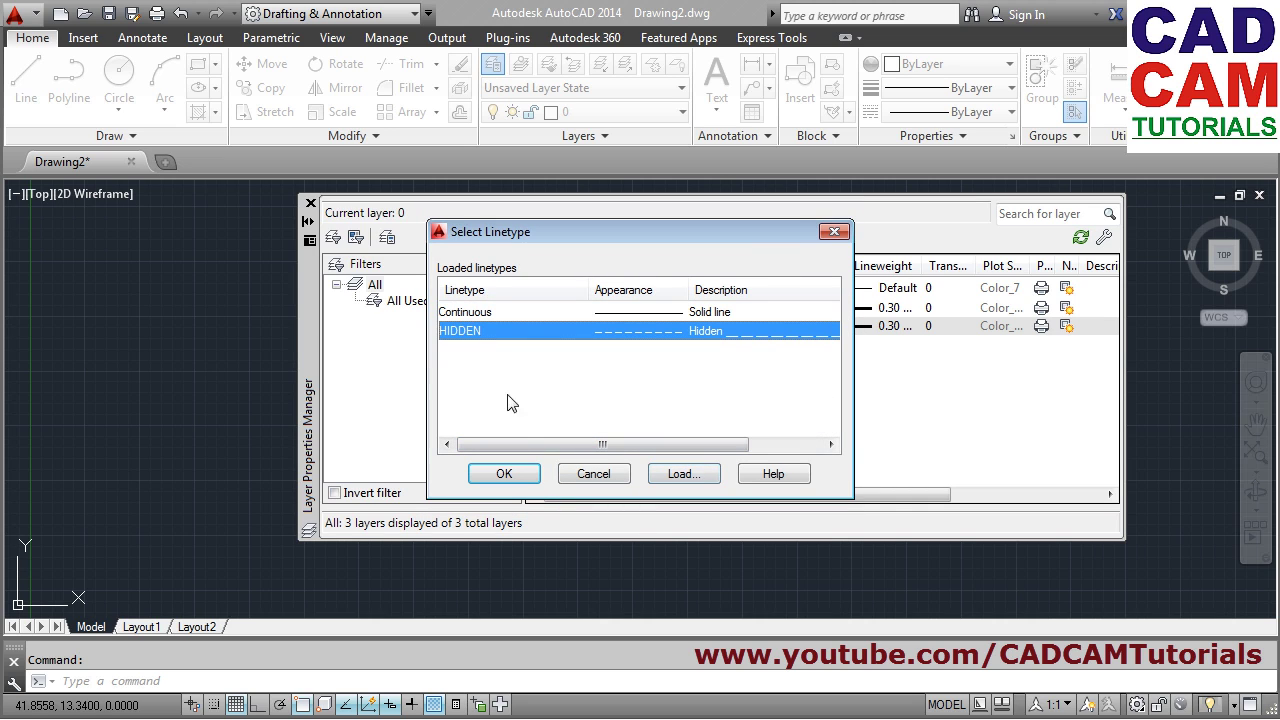
pyautogui.click(505, 476)
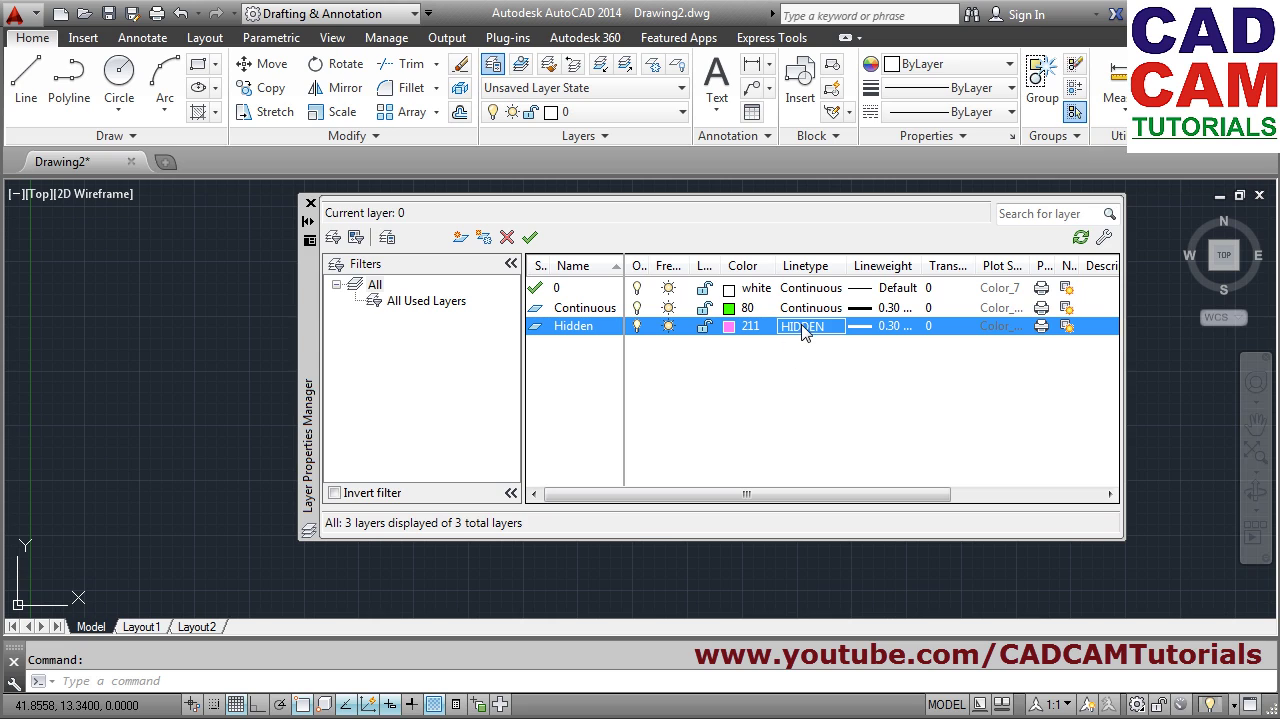
# Set the Hidden layer's lineweight to Default
pyautogui.click(873, 334)
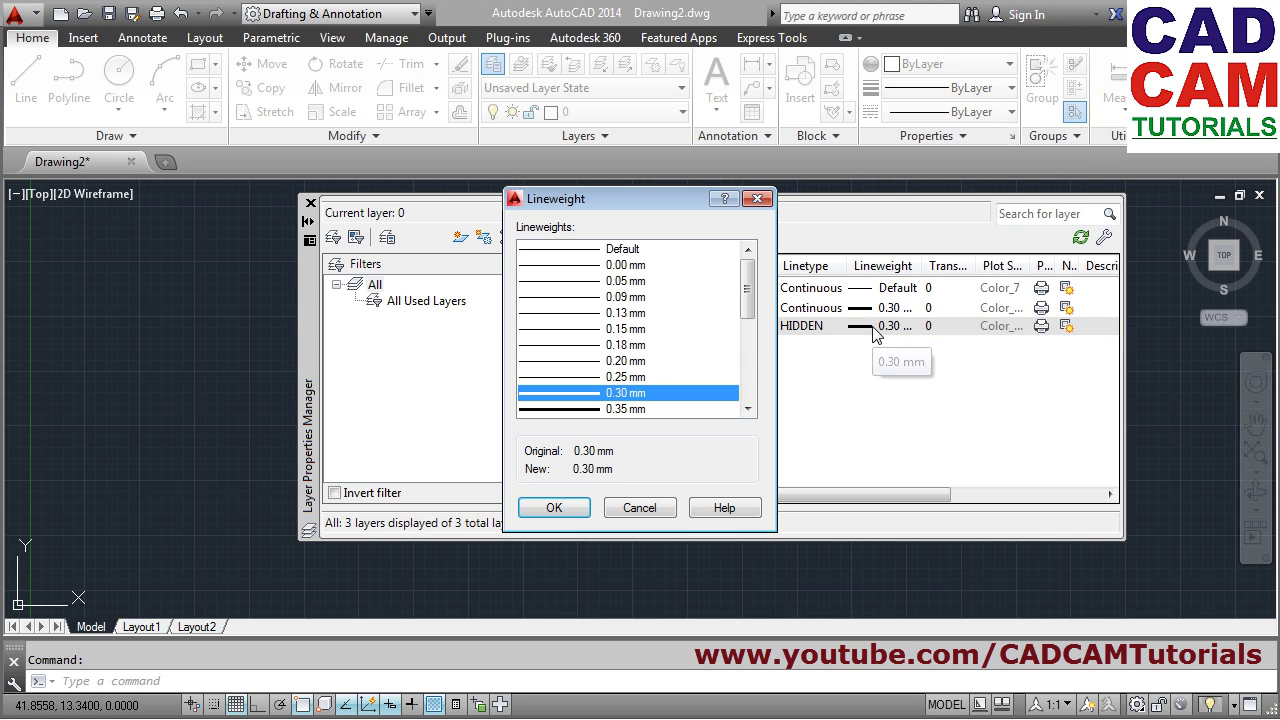
pyautogui.click(610, 250)
pyautogui.click(554, 507)
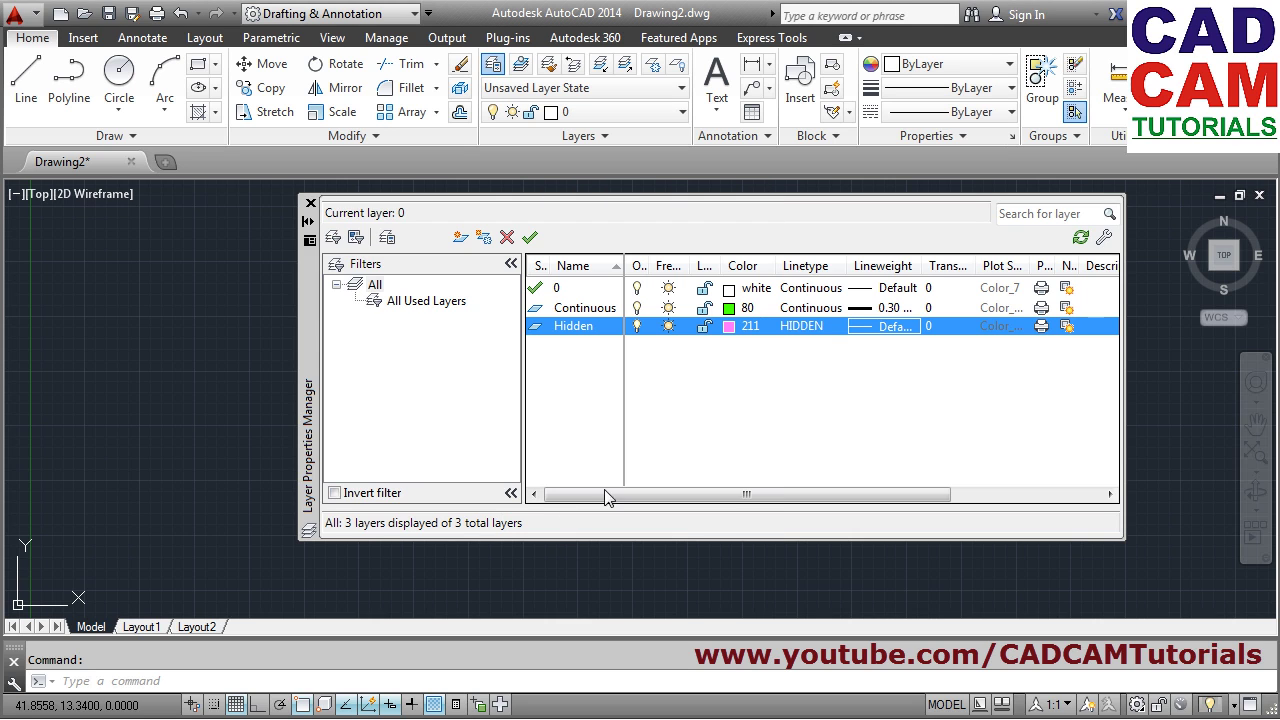
# Create a new layer named Center and set its color to index 50
pyautogui.click(457, 240)
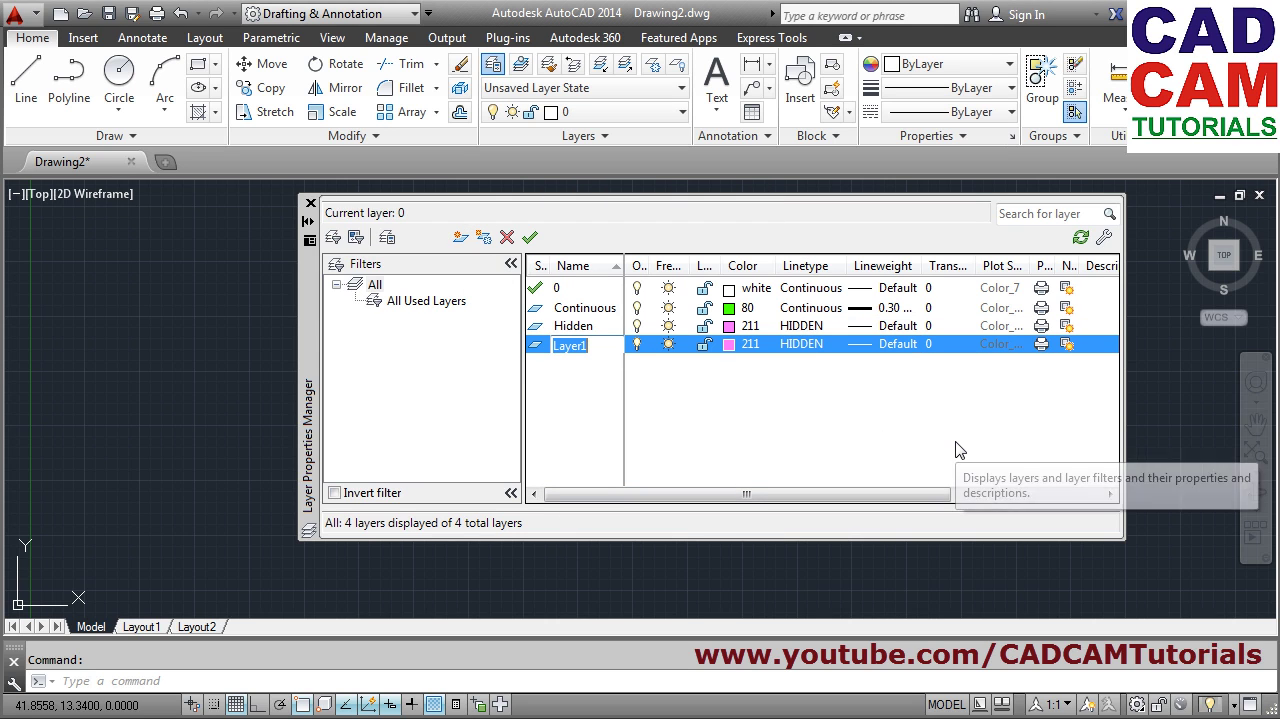
pyautogui.write('Center')
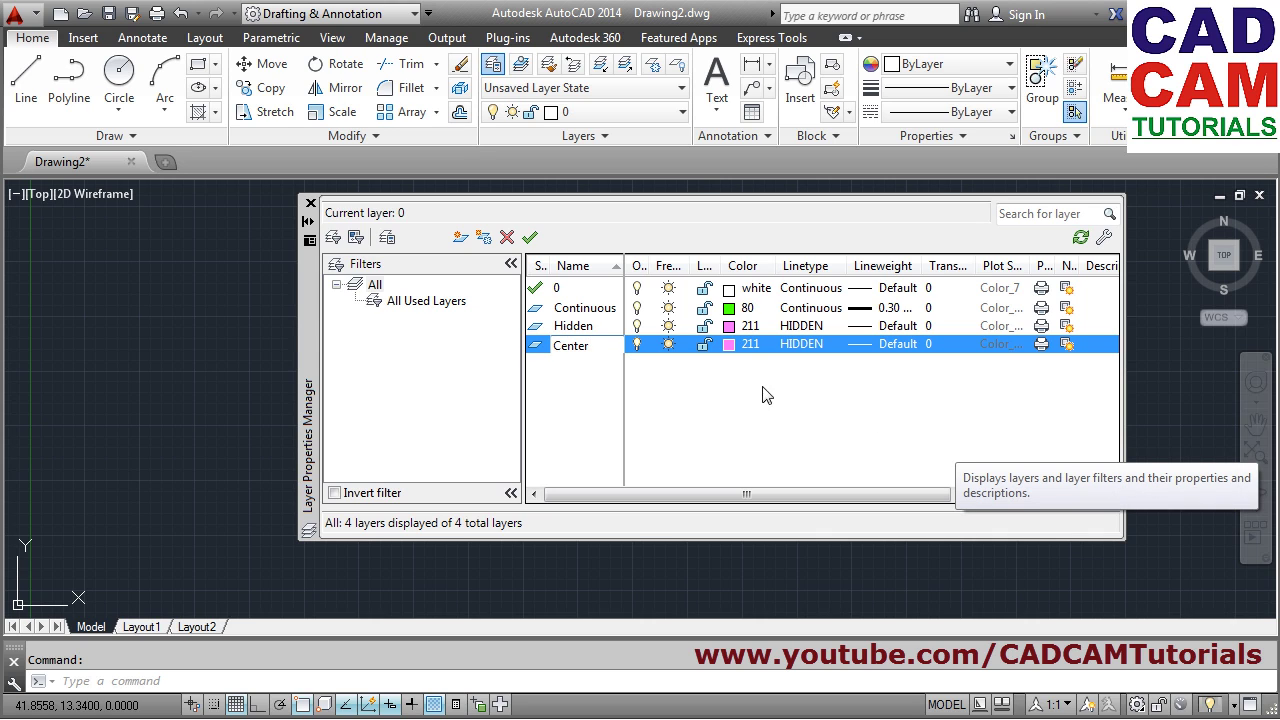
pyautogui.click(731, 344)
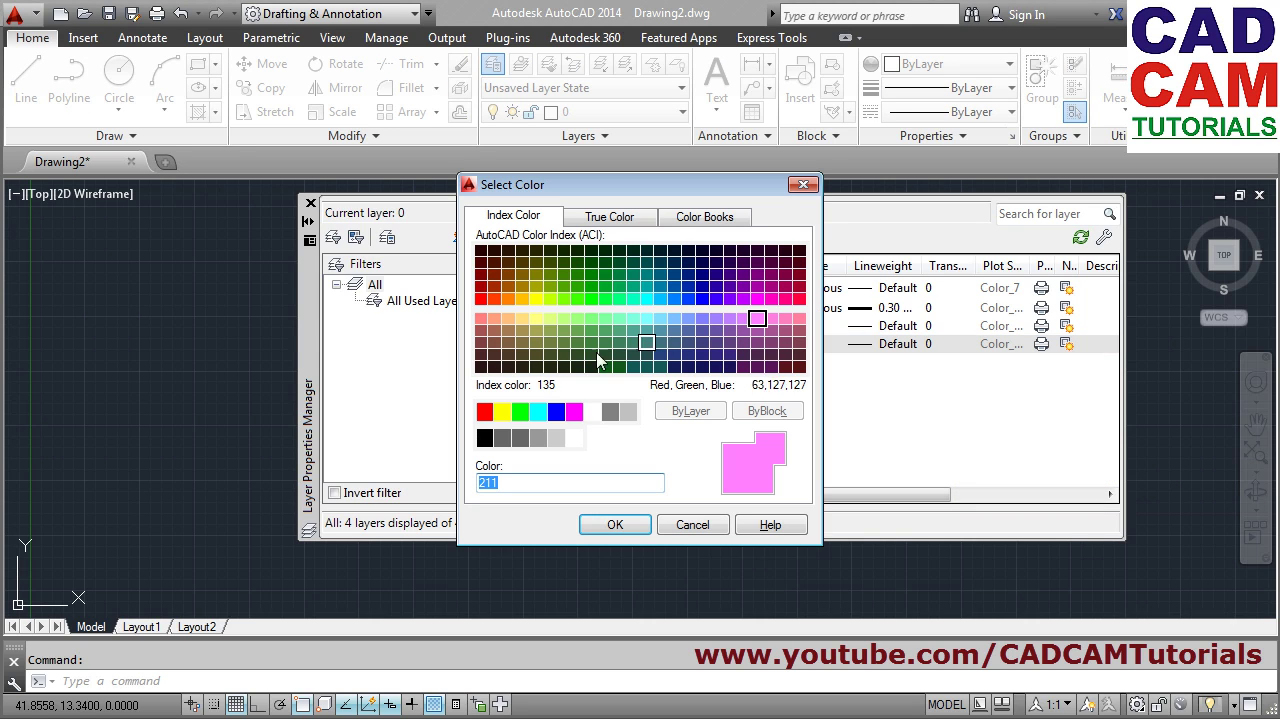
pyautogui.click(537, 300)
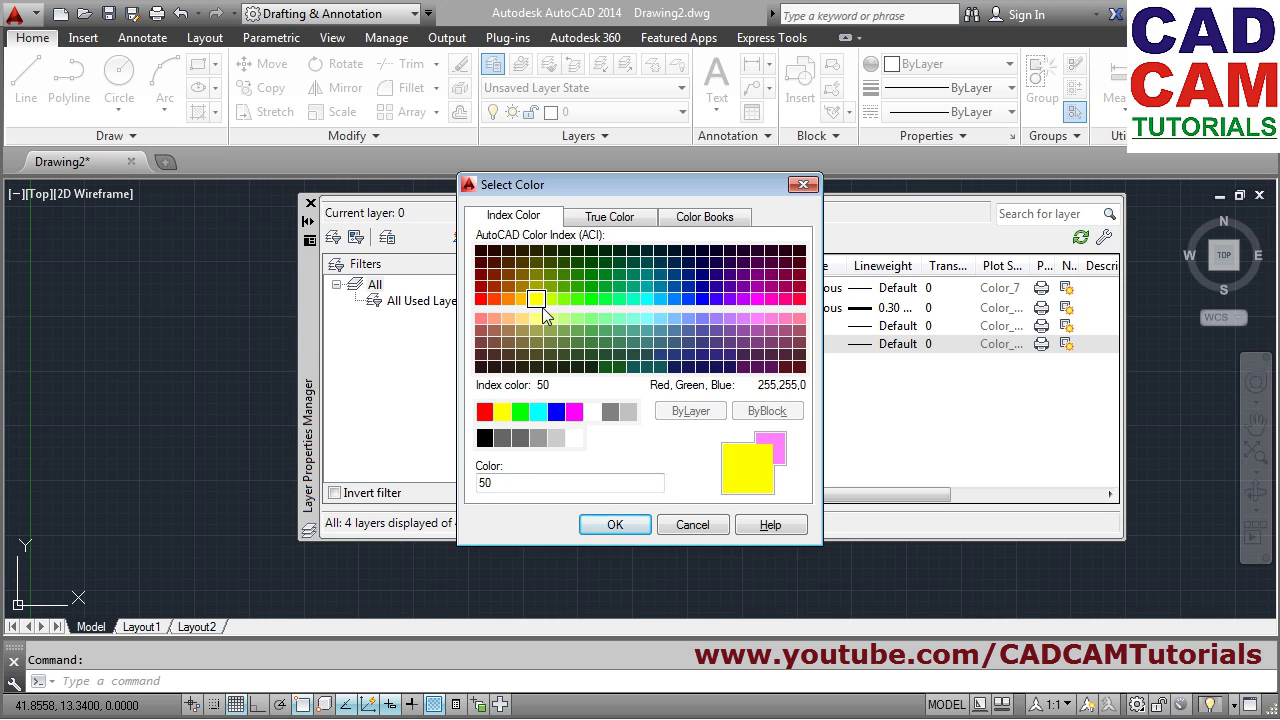
pyautogui.click(616, 524)
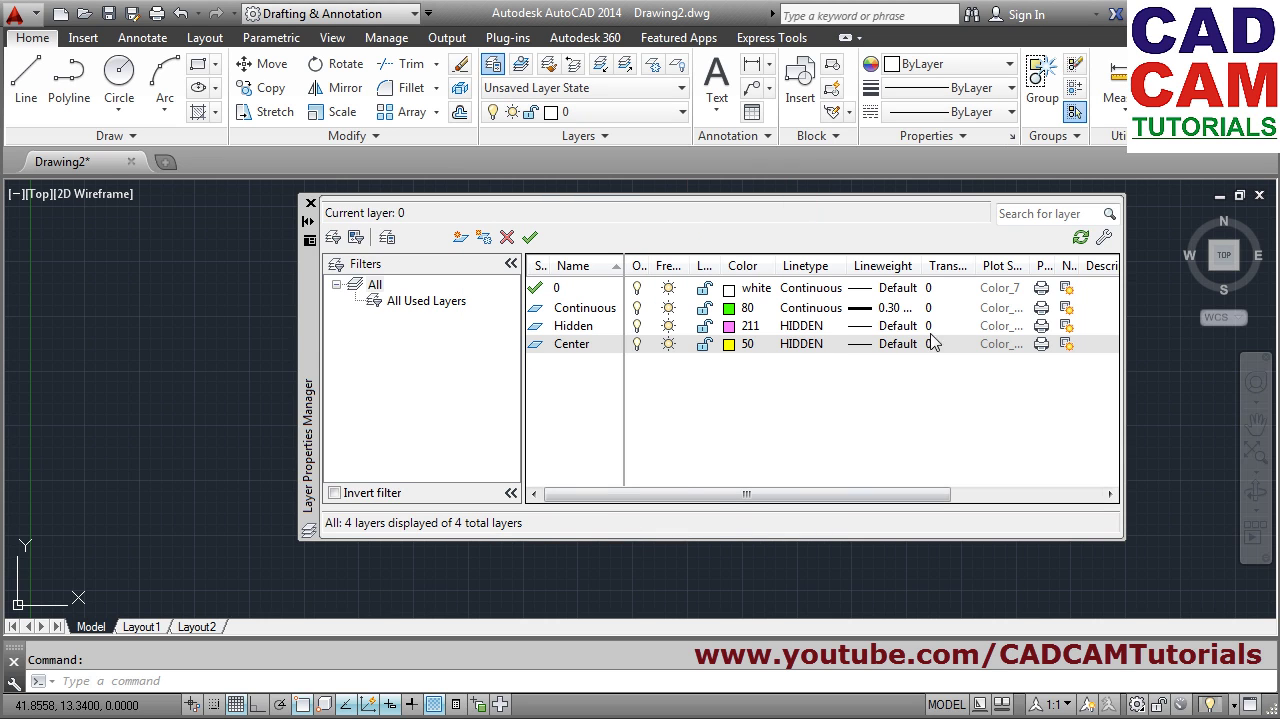
# Load the CENTER linetype from acad.lin, assign it to the Center layer and close the layer manager
pyautogui.click(802, 345)
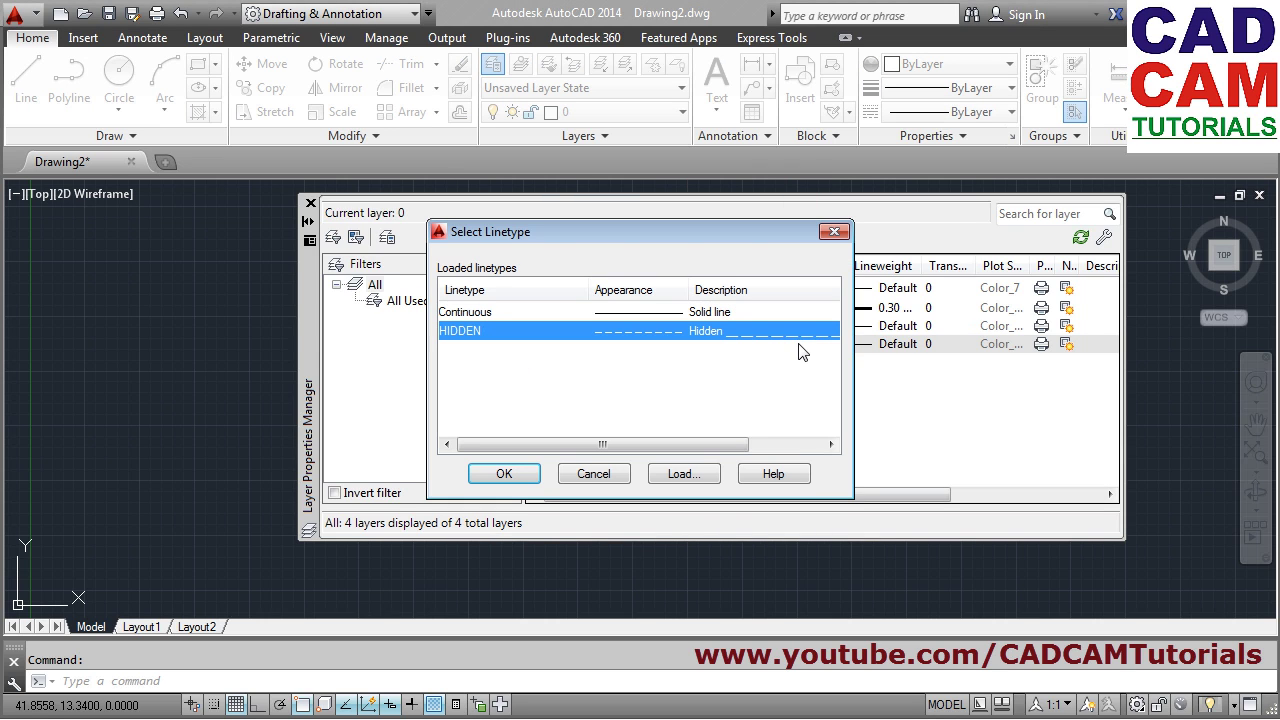
pyautogui.click(684, 474)
pyautogui.click(496, 386)
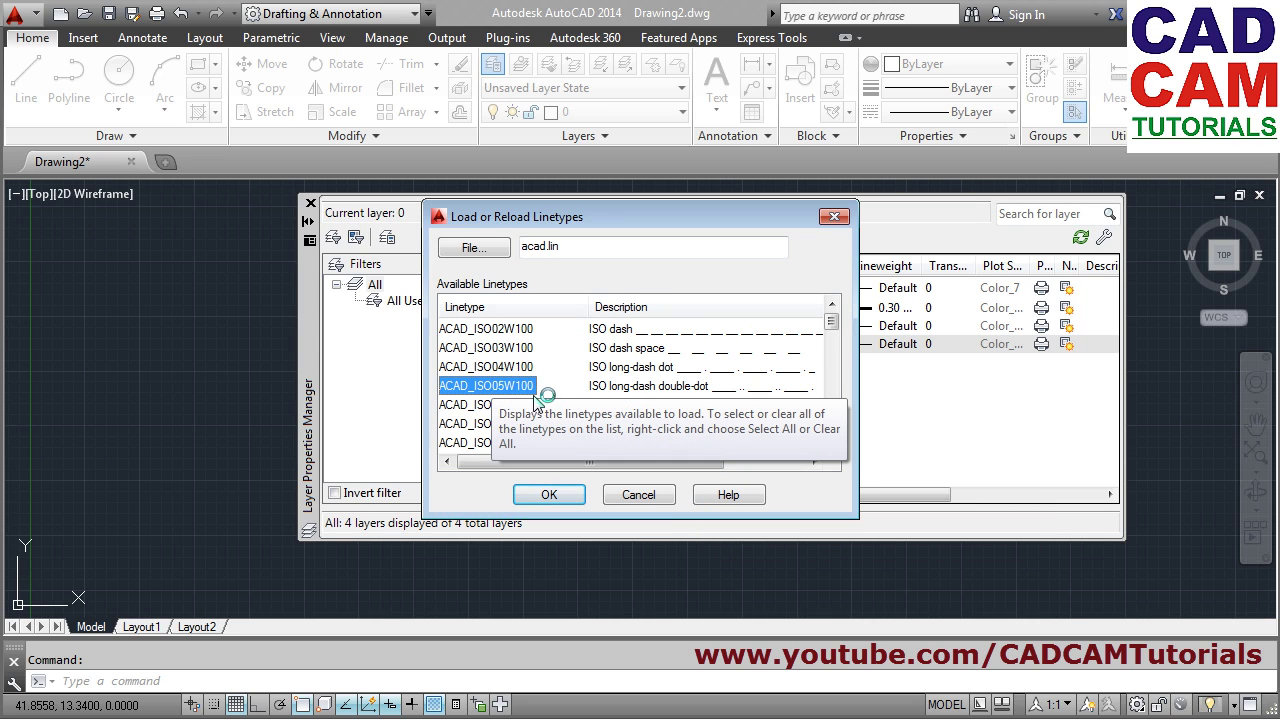
pyautogui.press('c')
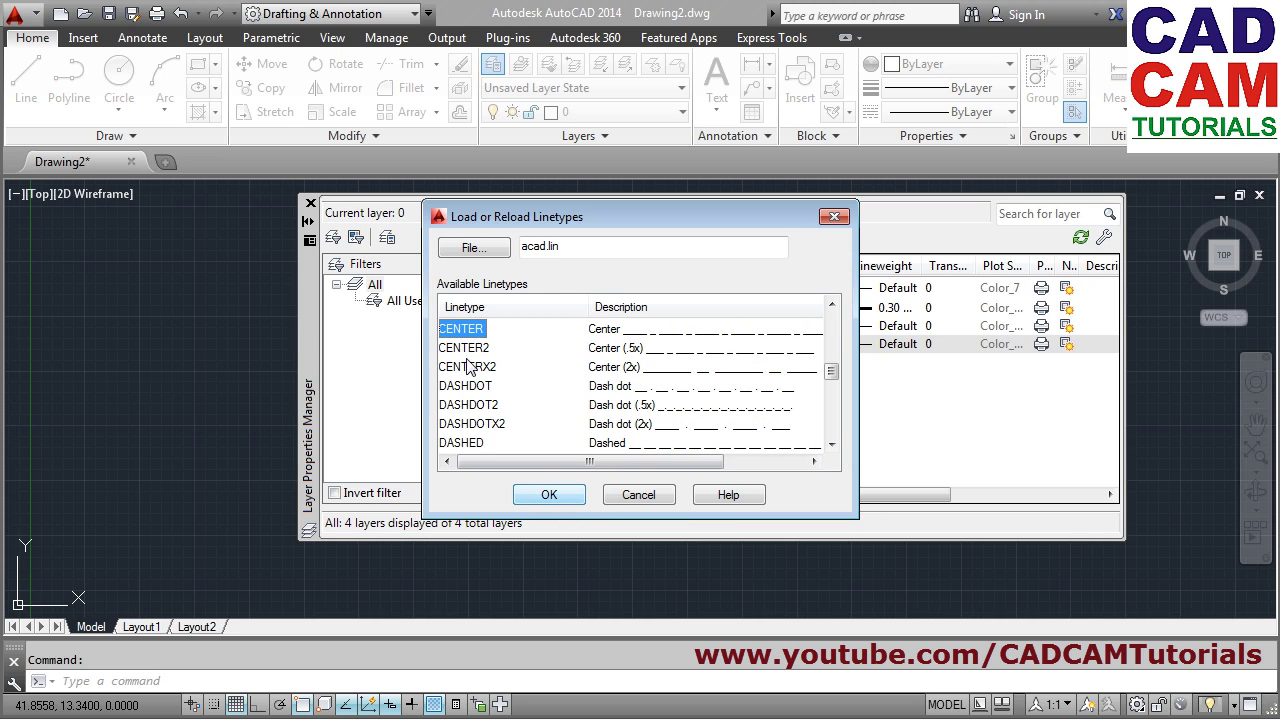
pyautogui.click(556, 500)
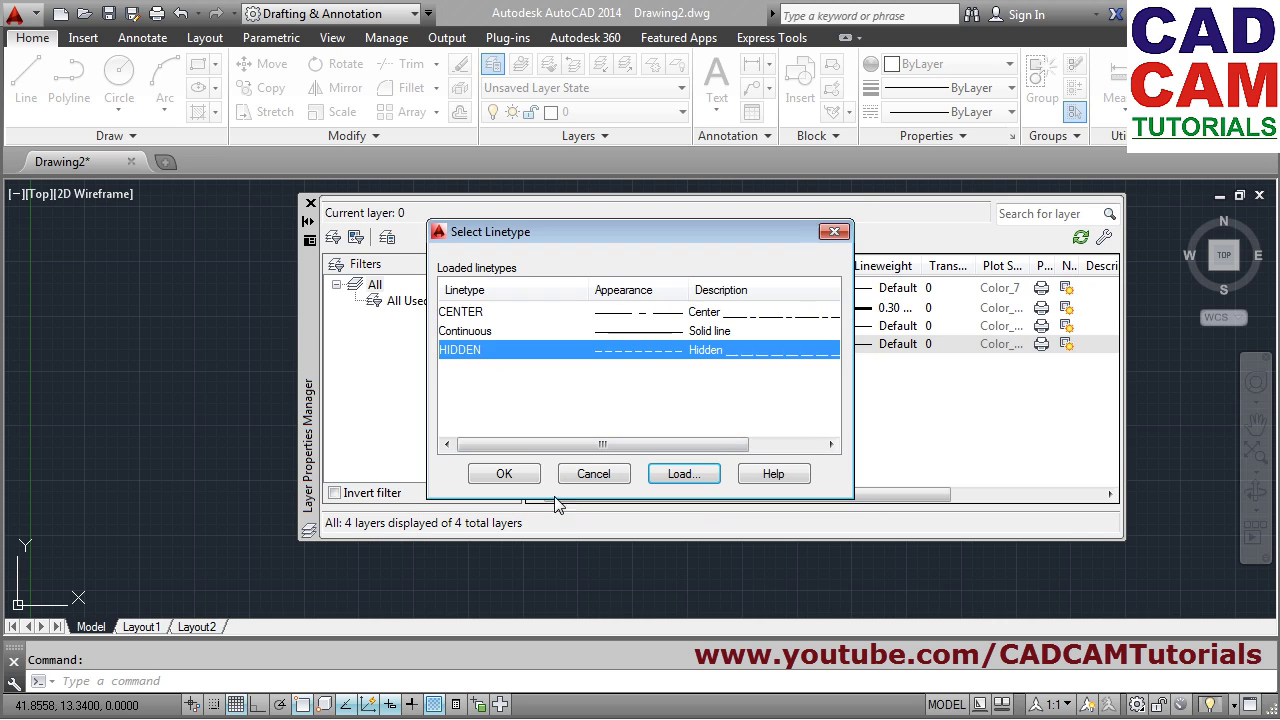
pyautogui.click(466, 313)
pyautogui.click(504, 475)
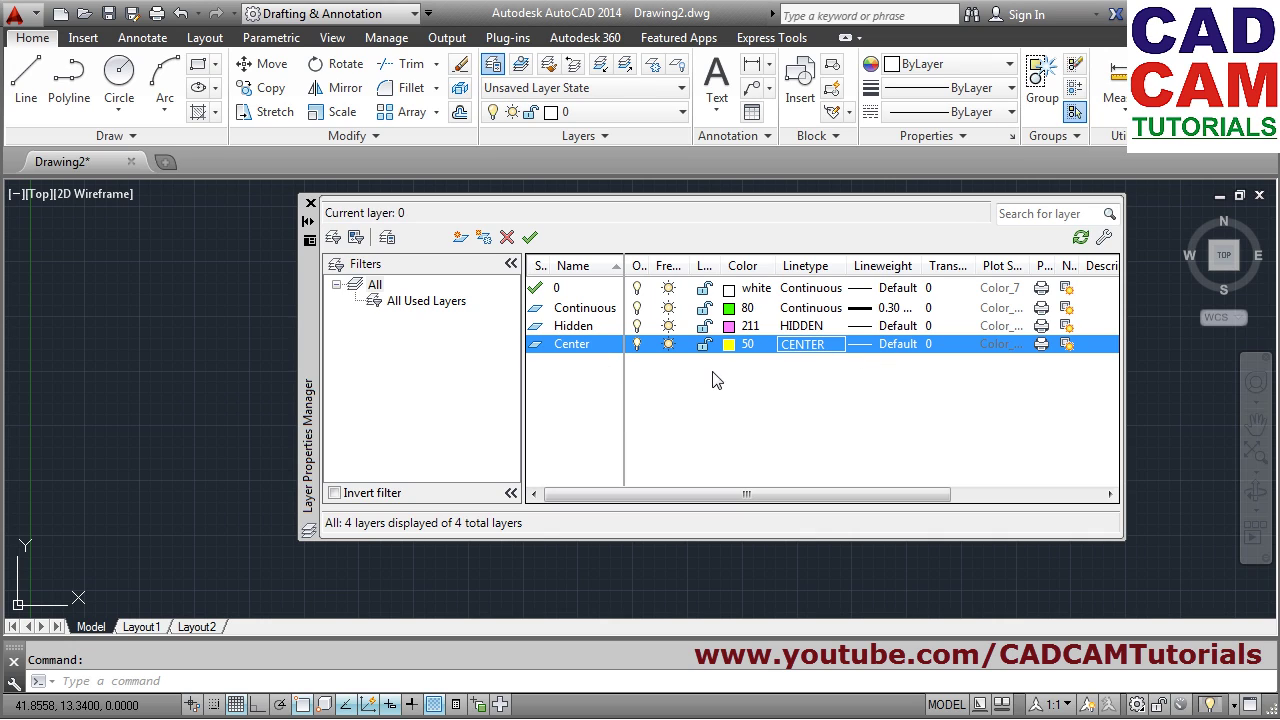
pyautogui.click(310, 205)
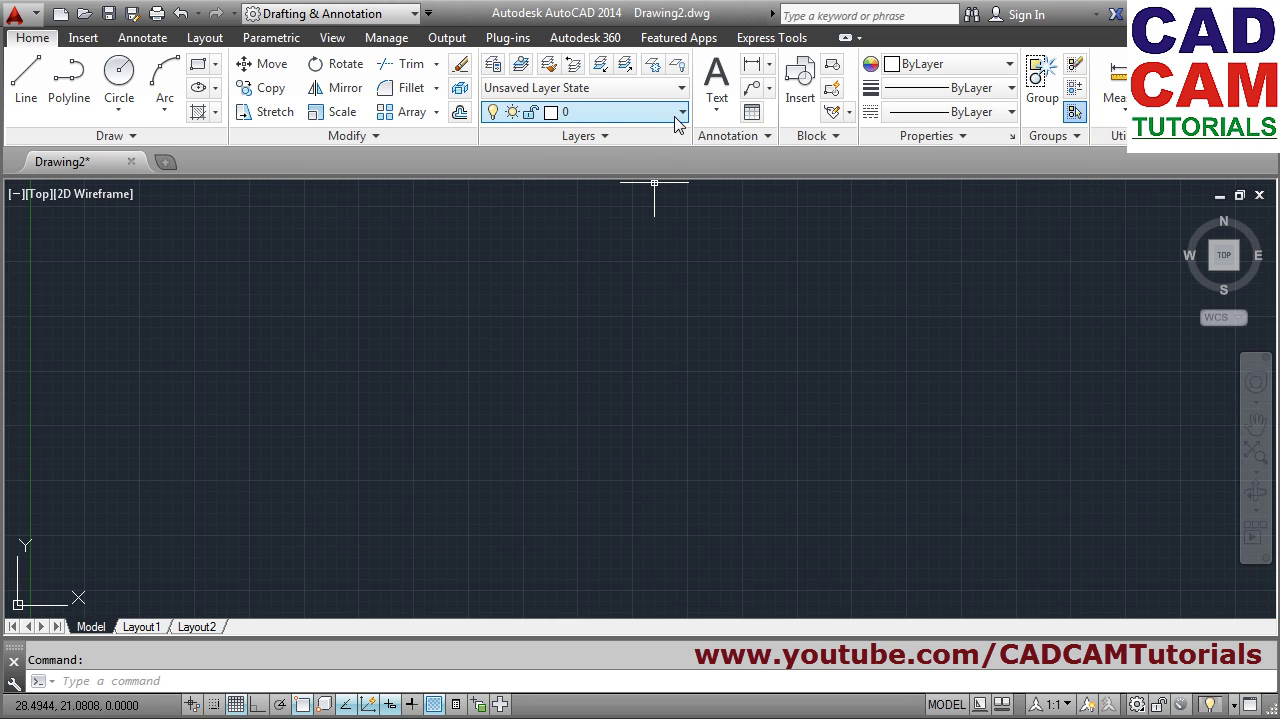
# Make Center the current layer and draw a vertical centerline through the middle of the drawing area with Ortho on
pyautogui.click(683, 113)
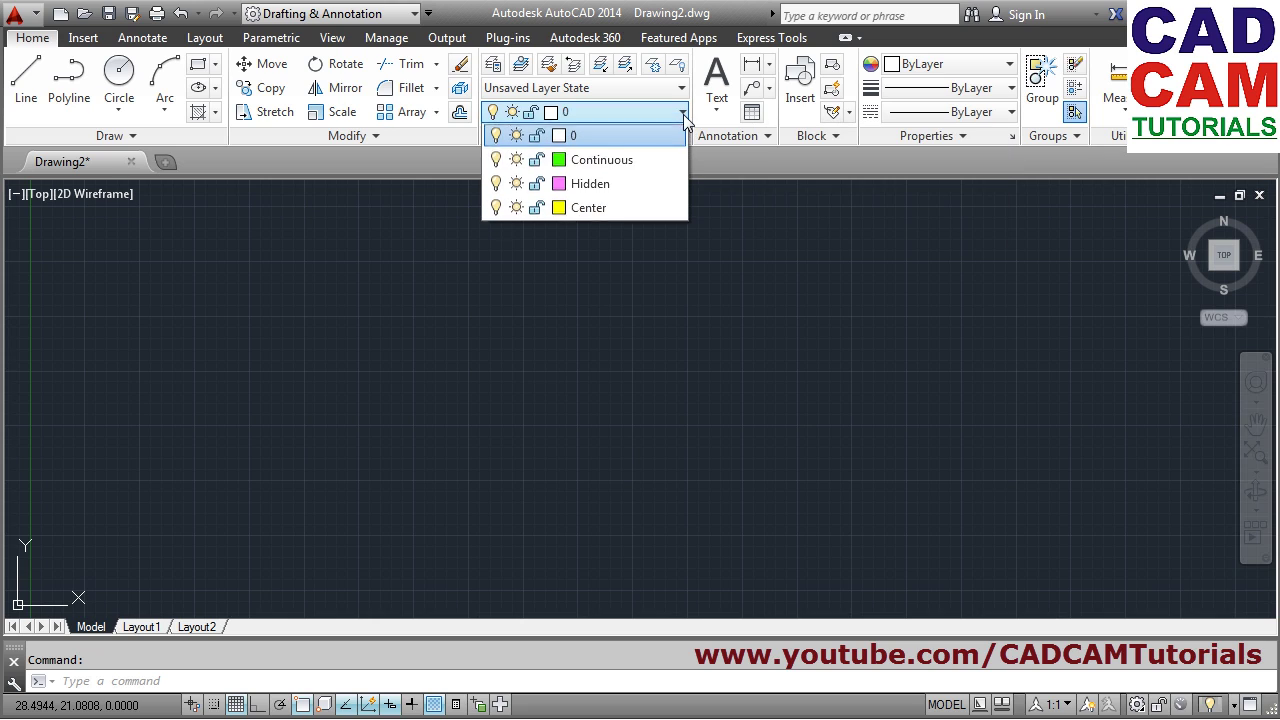
pyautogui.click(606, 210)
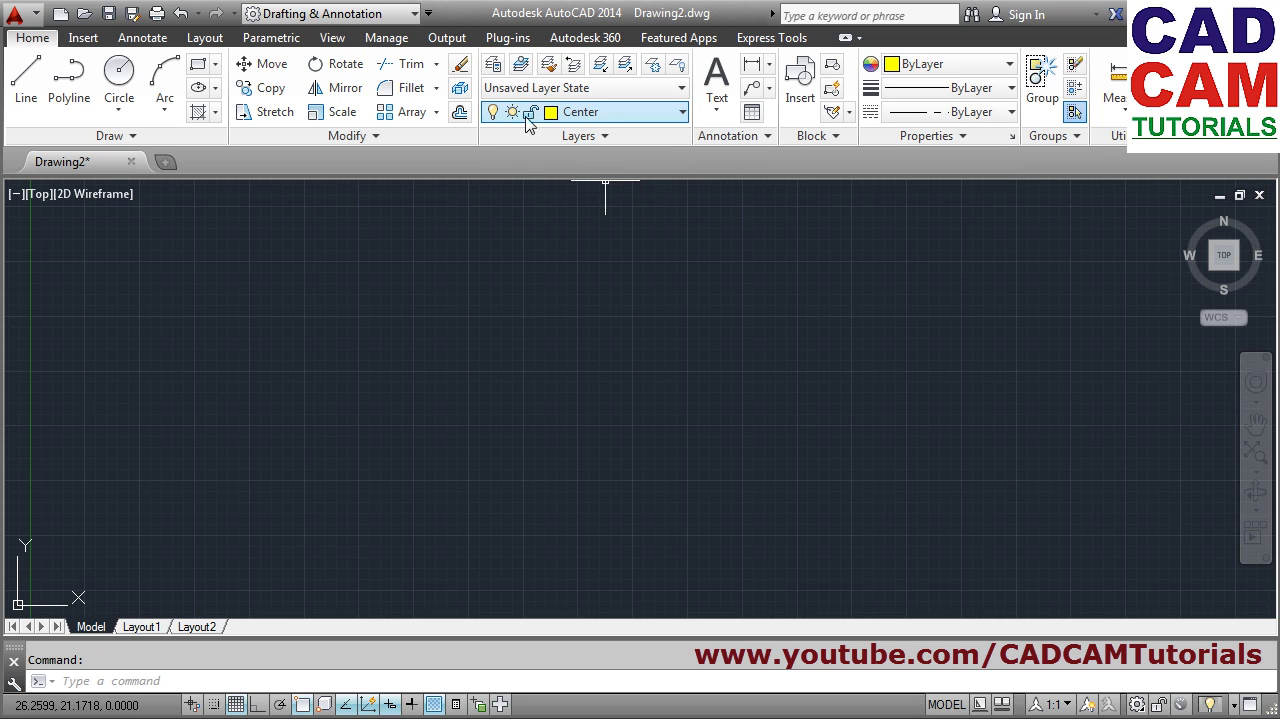
pyautogui.click(26, 85)
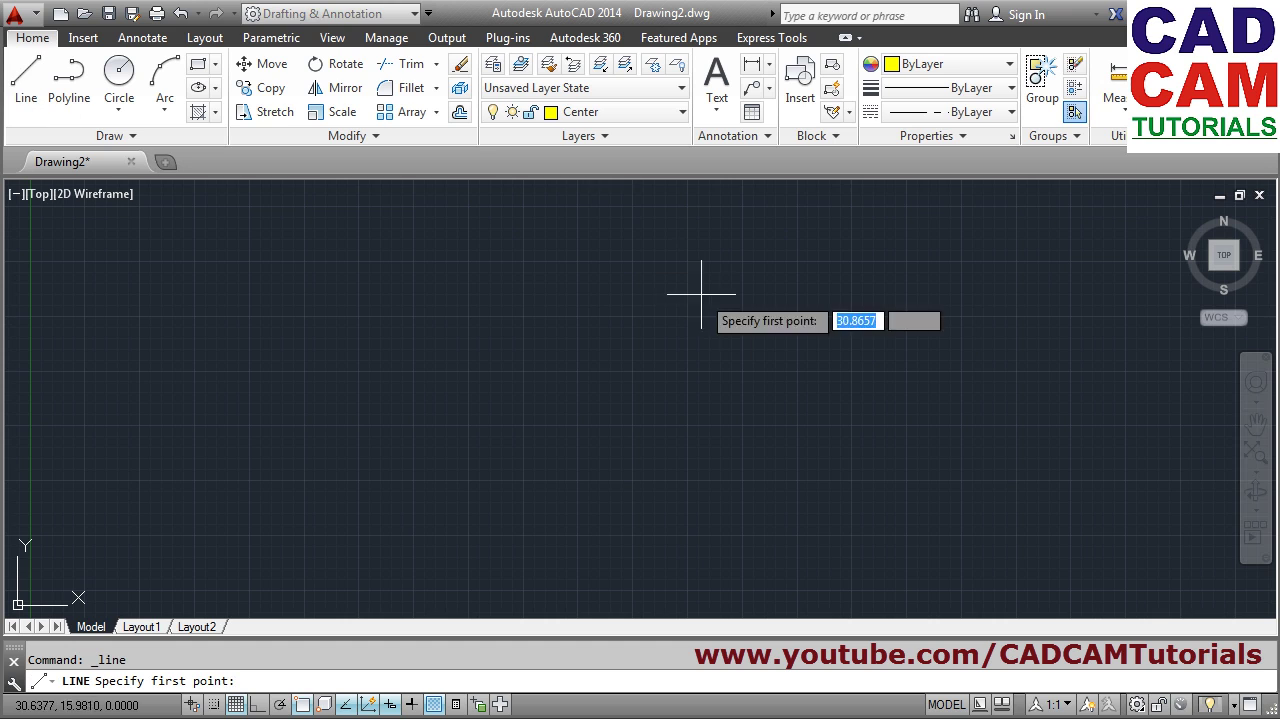
pyautogui.click(636, 193)
pyautogui.press('F8')
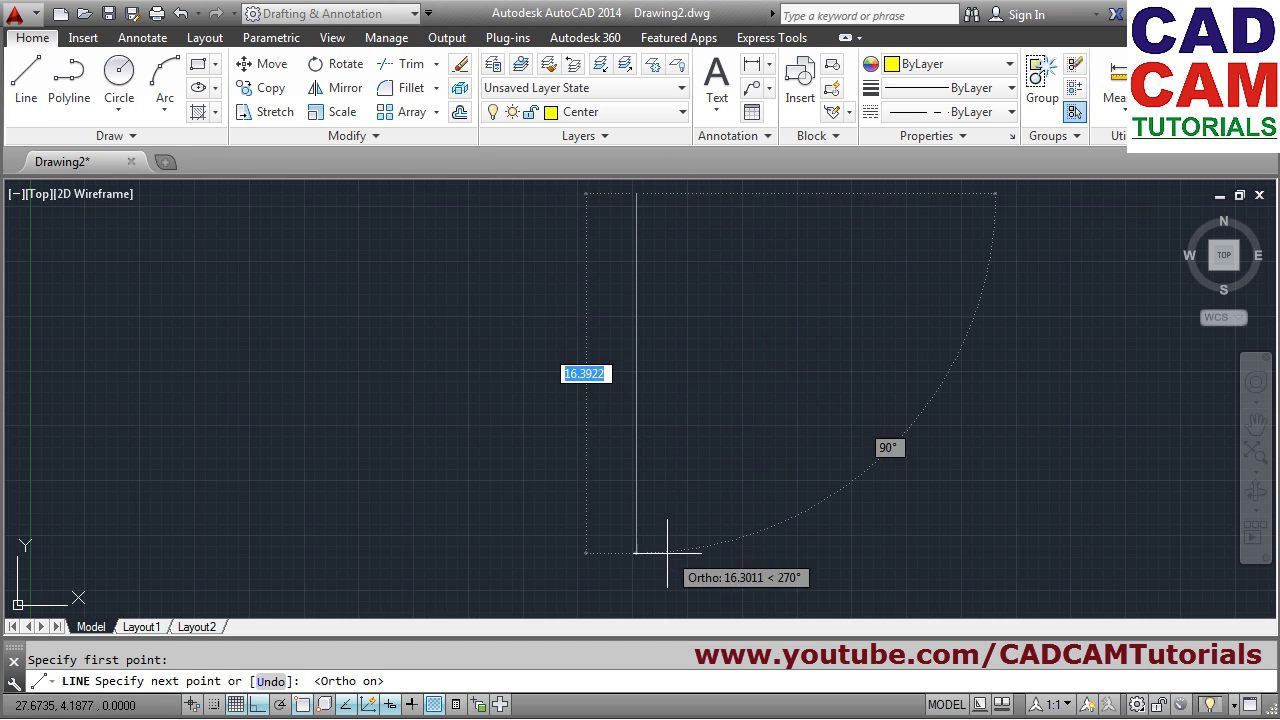
pyautogui.click(662, 603)
pyautogui.press('Return')
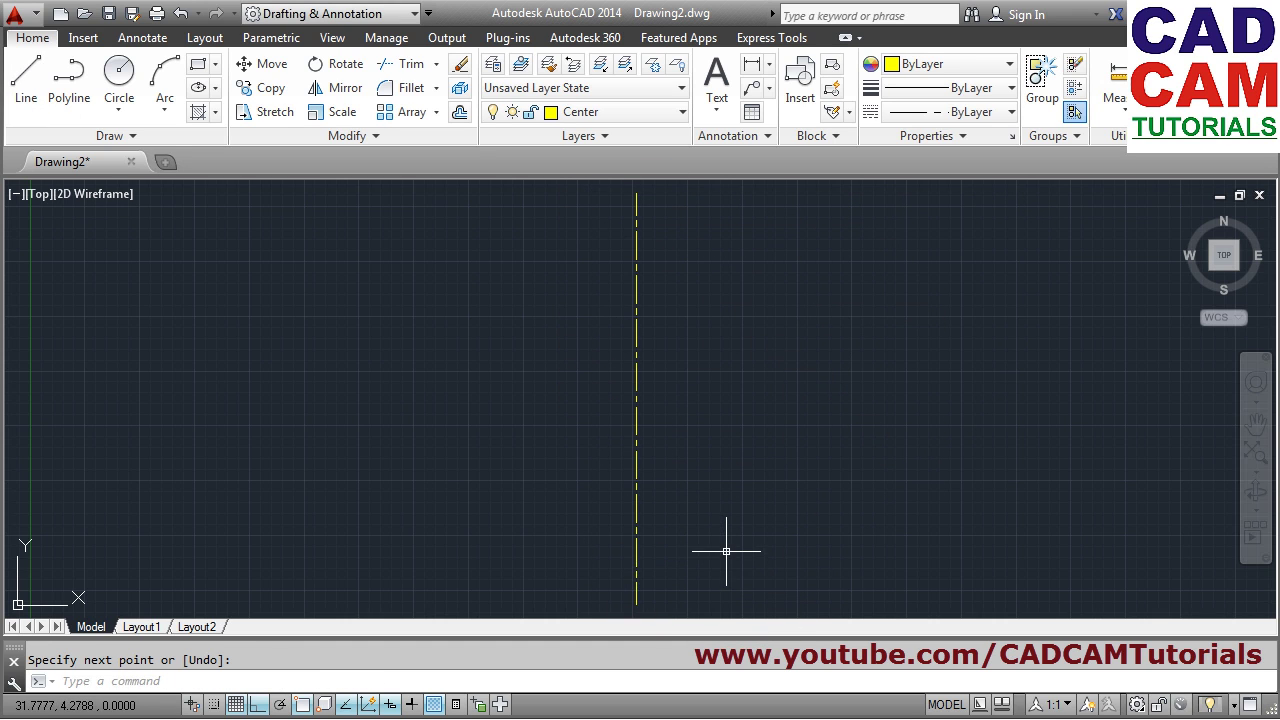
# Draw a horizontal centerline through the vertical line's midpoint, starting about 12.5 units to its left and extending equally to the right
pyautogui.press('Return')
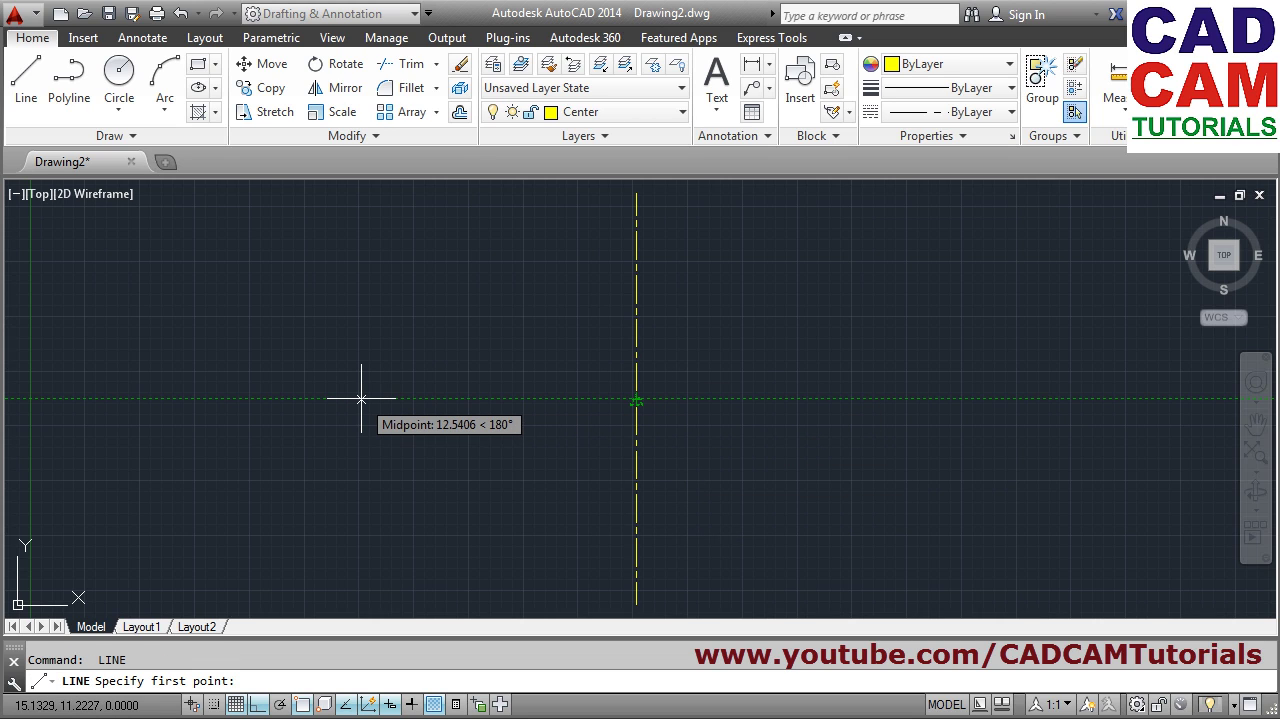
pyautogui.click(361, 398)
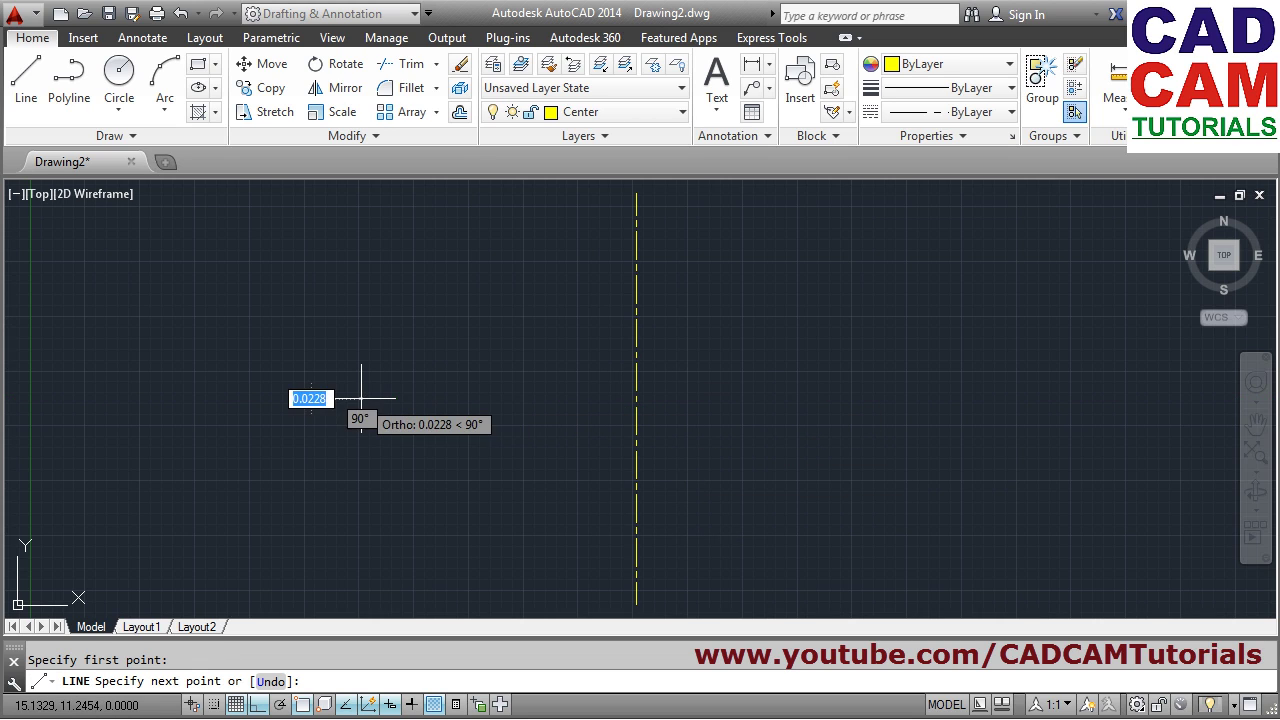
pyautogui.click(909, 398)
pyautogui.press('Return')
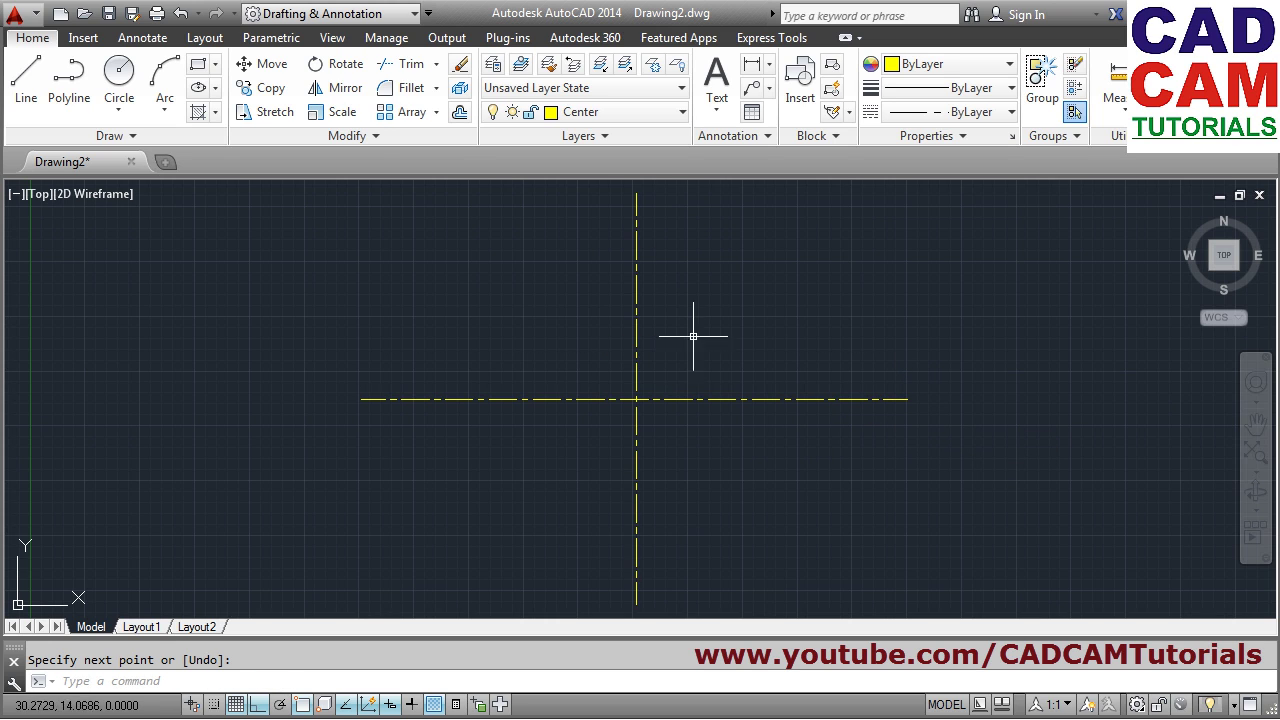
# Draw a circle with a radius of about 6 units on the Center layer, centered on the centerline intersection
pyautogui.click(119, 75)
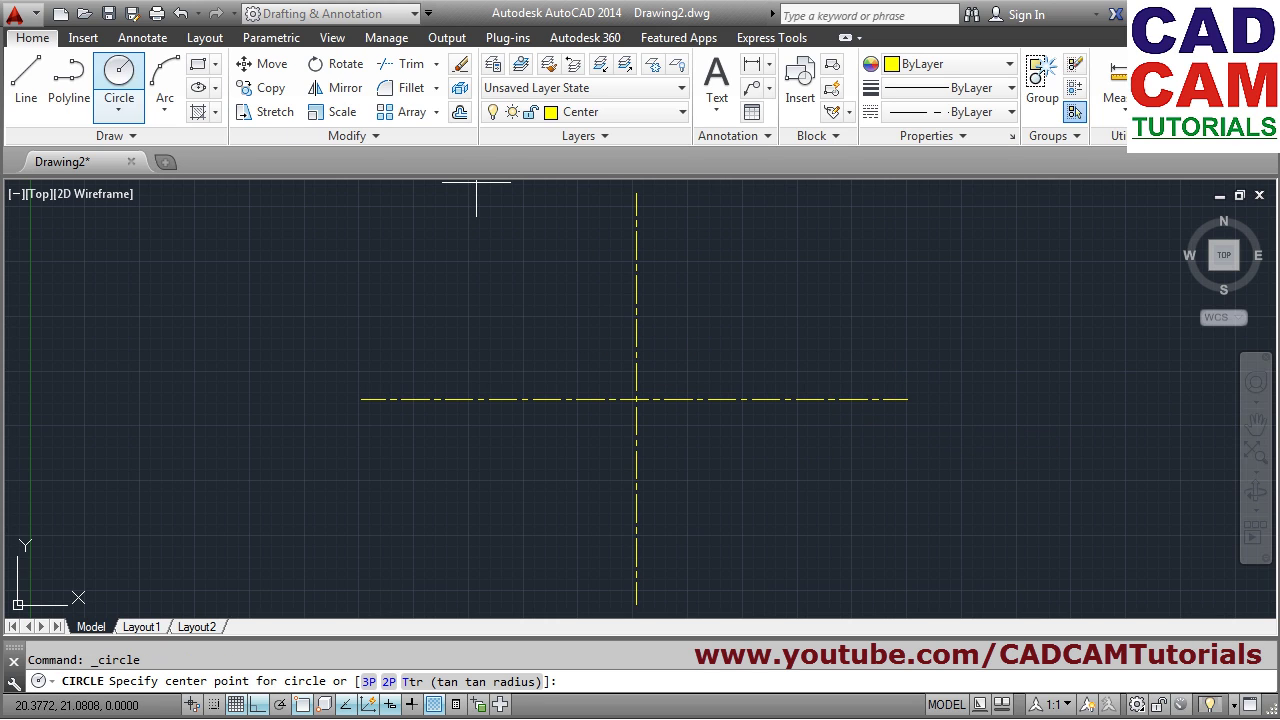
pyautogui.click(636, 399)
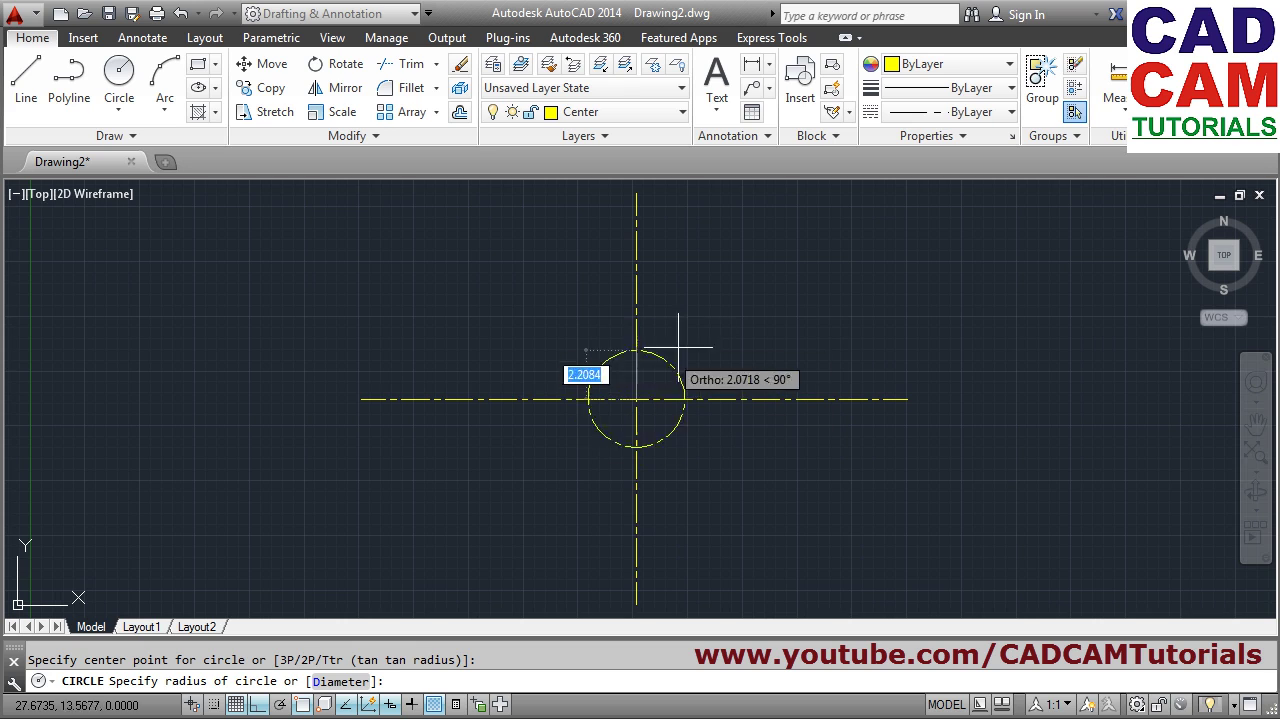
pyautogui.click(759, 267)
# Make Continuous the current layer and draw two concentric circles at the centerline intersection with radii of about 7.5 and 3.8 units
pyautogui.click(614, 115)
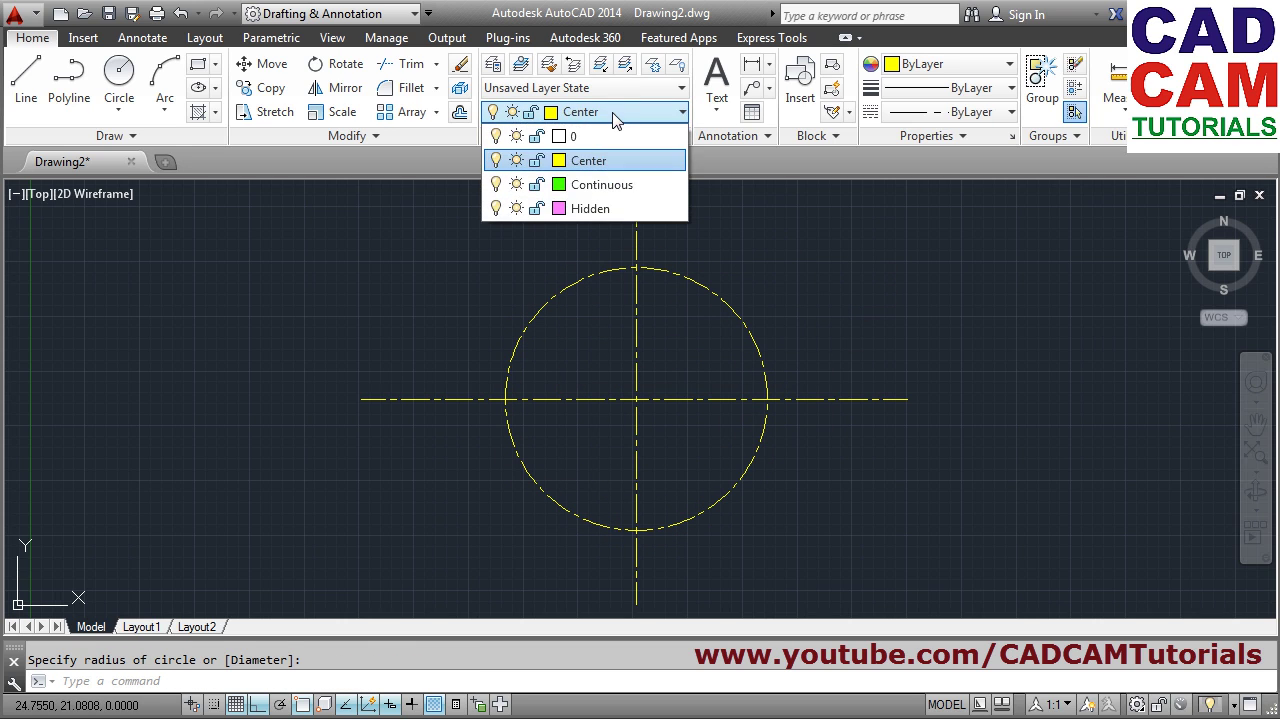
pyautogui.click(600, 186)
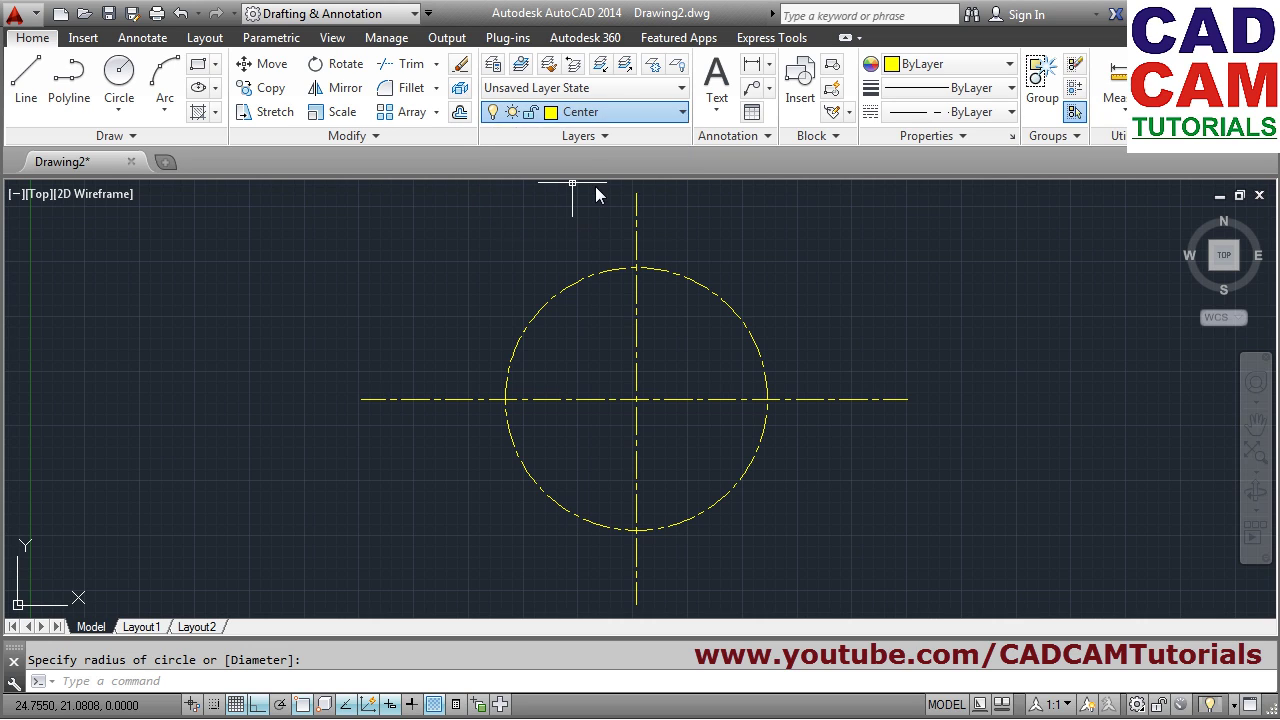
pyautogui.click(123, 81)
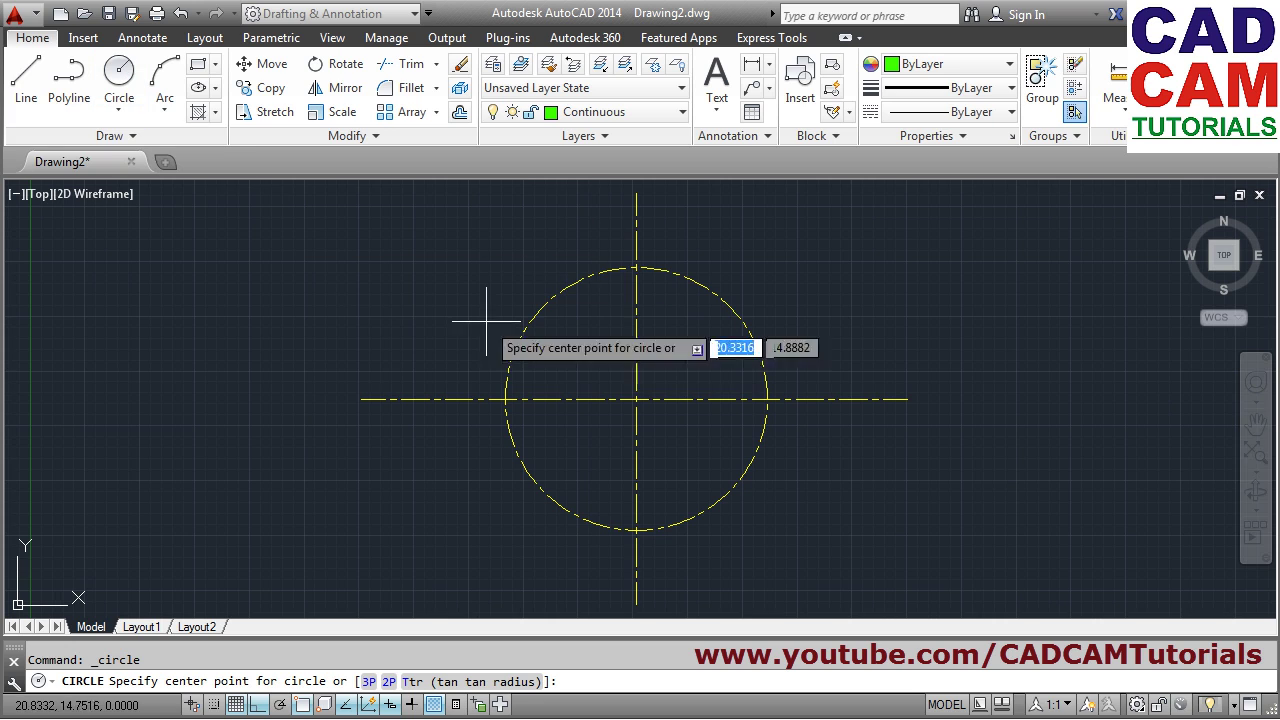
pyautogui.click(636, 400)
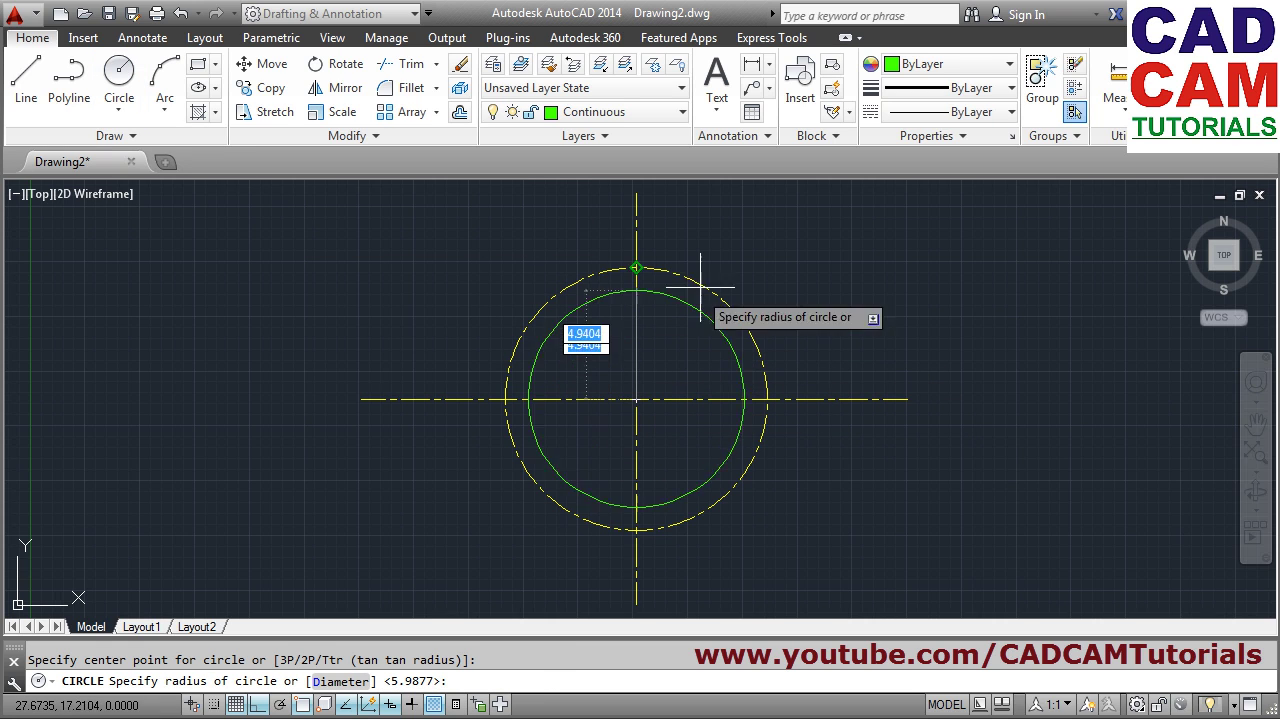
pyautogui.click(719, 234)
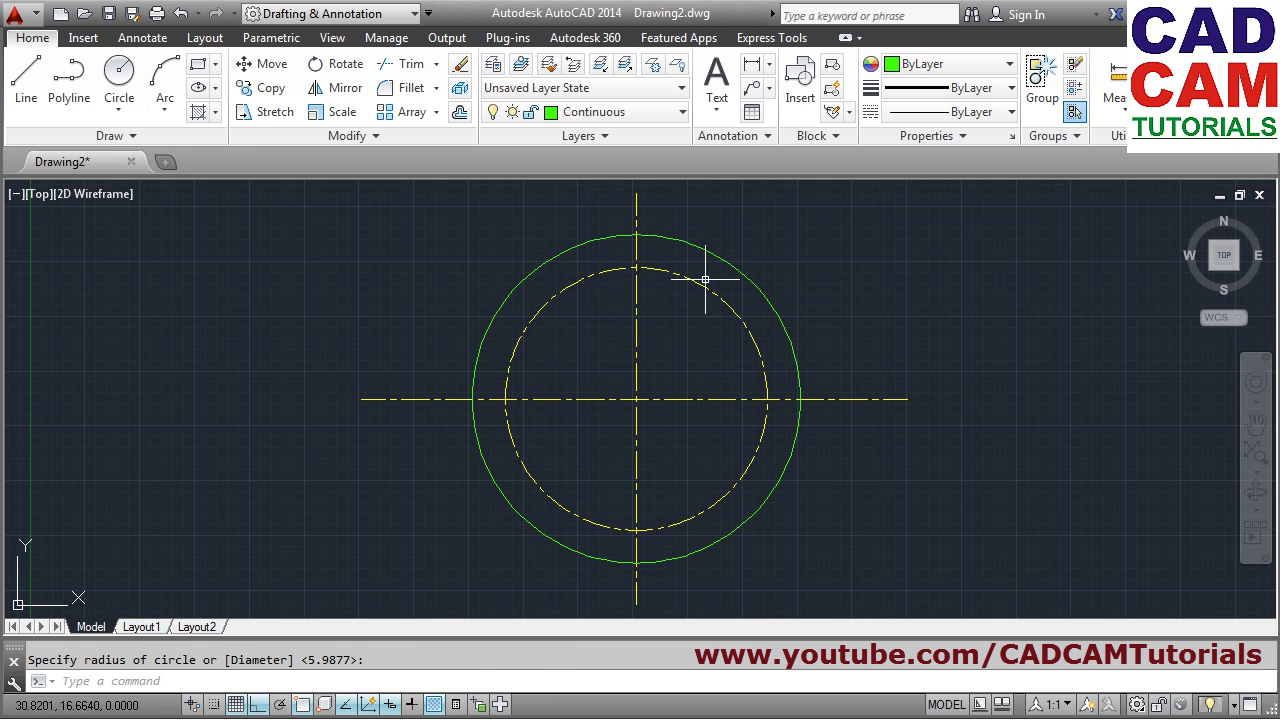
pyautogui.press('Return')
pyautogui.click(636, 400)
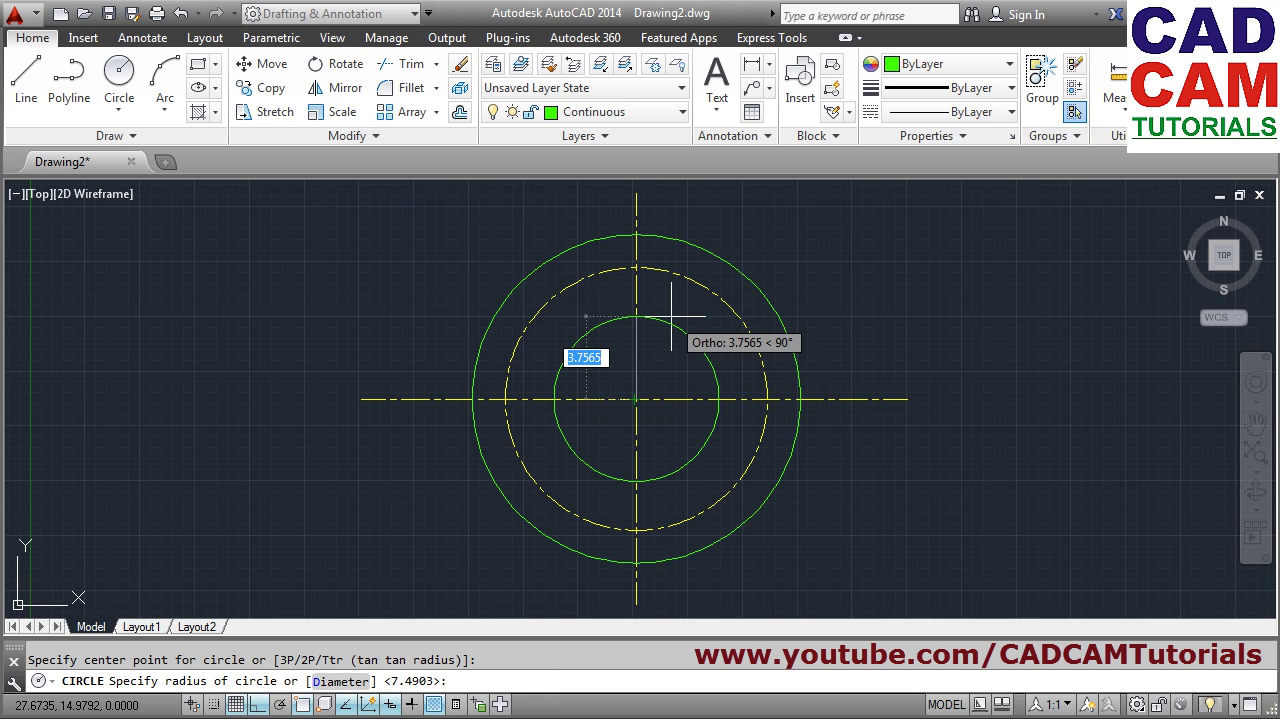
pyautogui.click(669, 318)
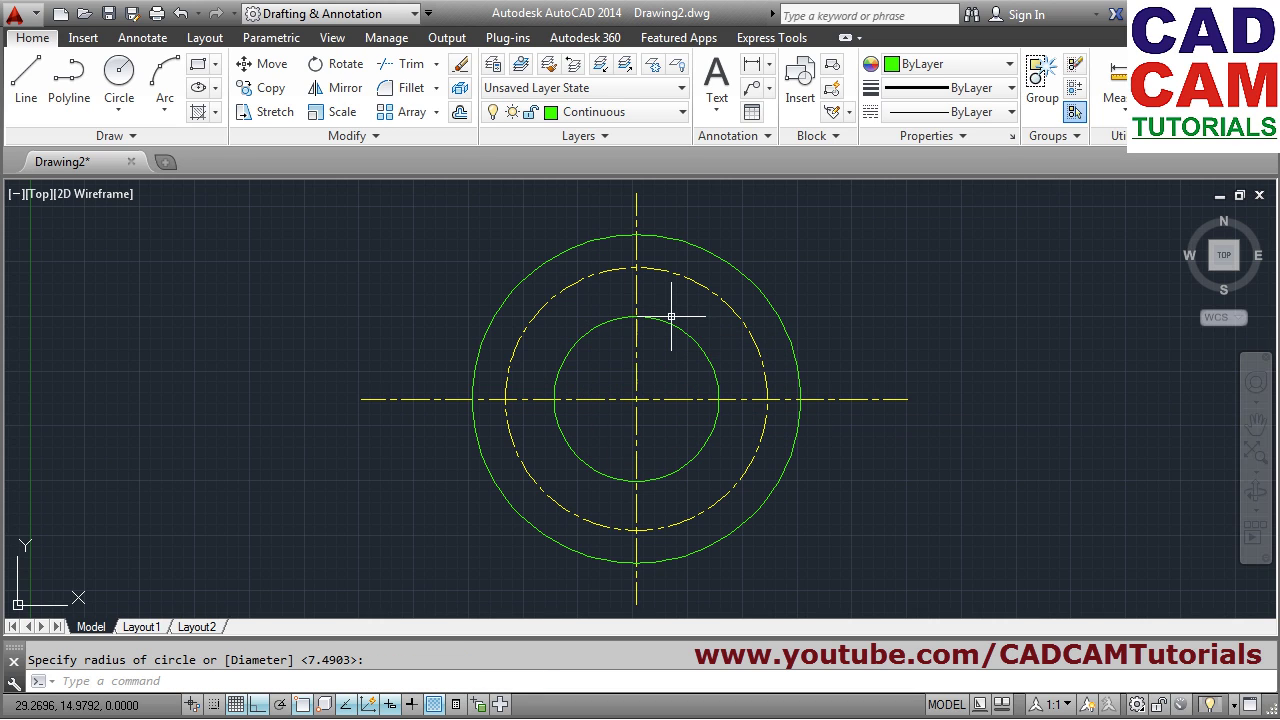
# Make Hidden the current layer and draw a small circle where the center-line circle crosses the horizontal centerline on the left
pyautogui.click(608, 116)
pyautogui.click(590, 208)
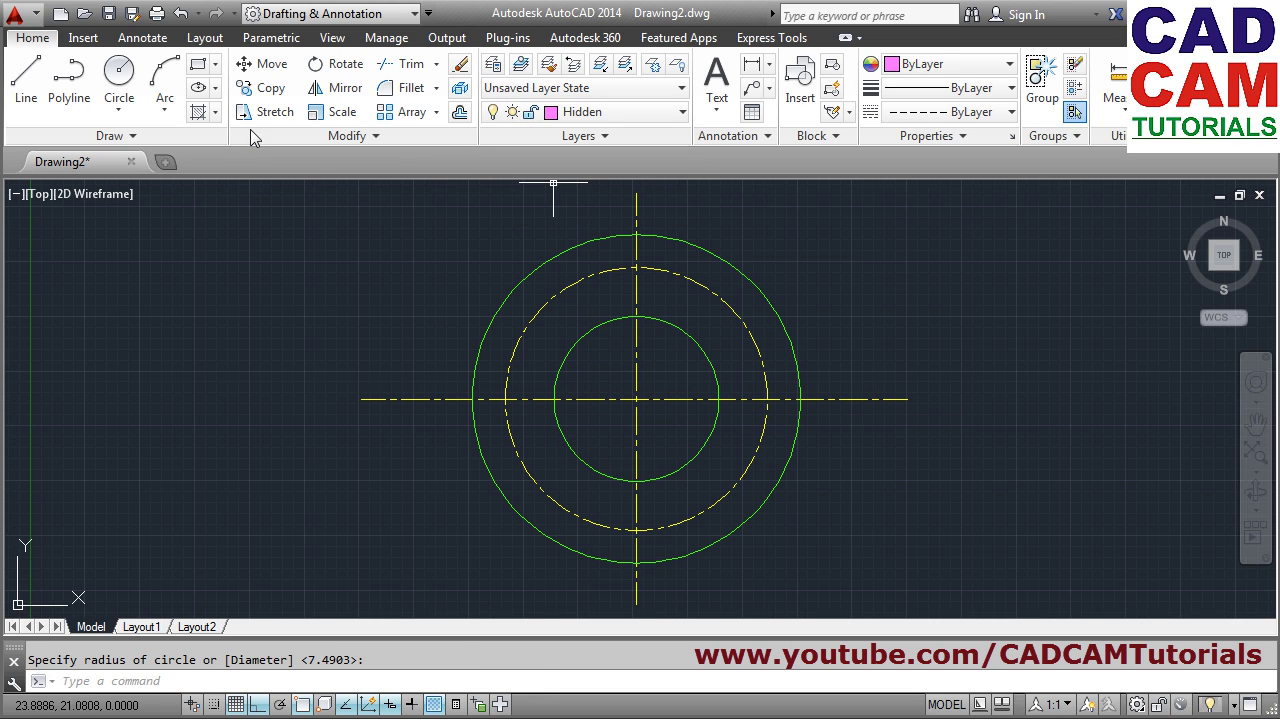
pyautogui.click(26, 78)
pyautogui.click(125, 88)
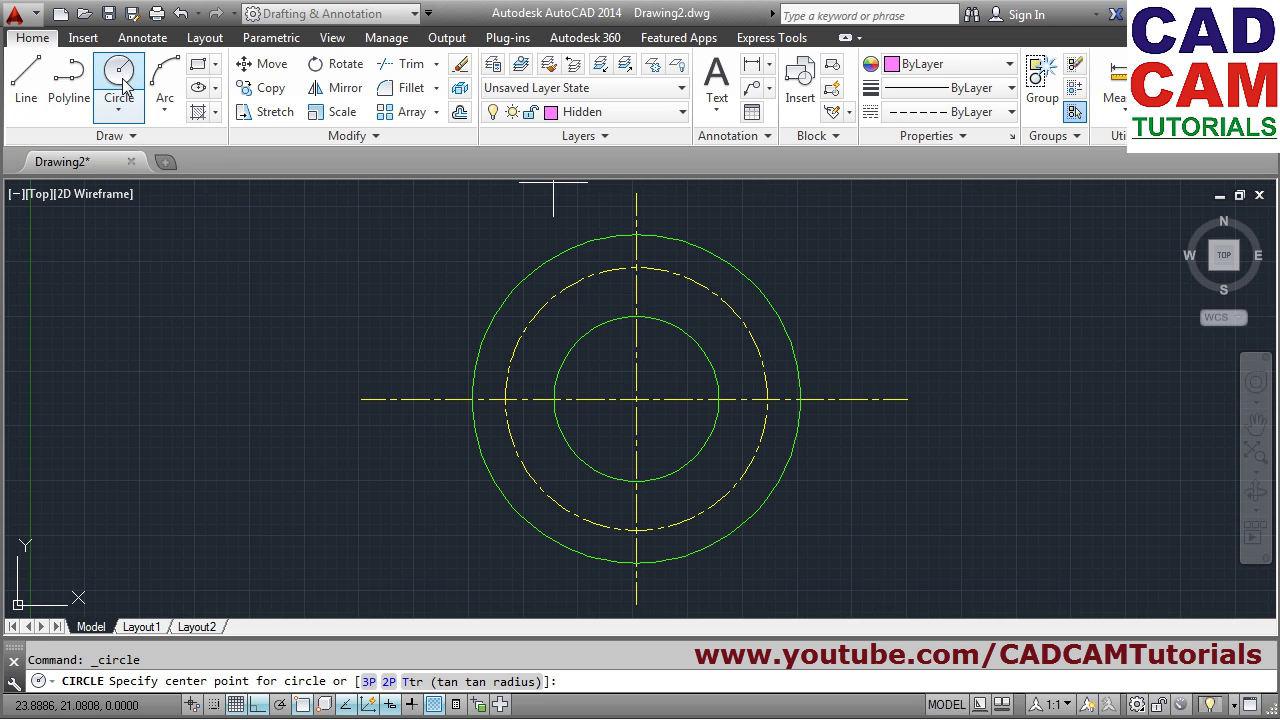
pyautogui.click(506, 399)
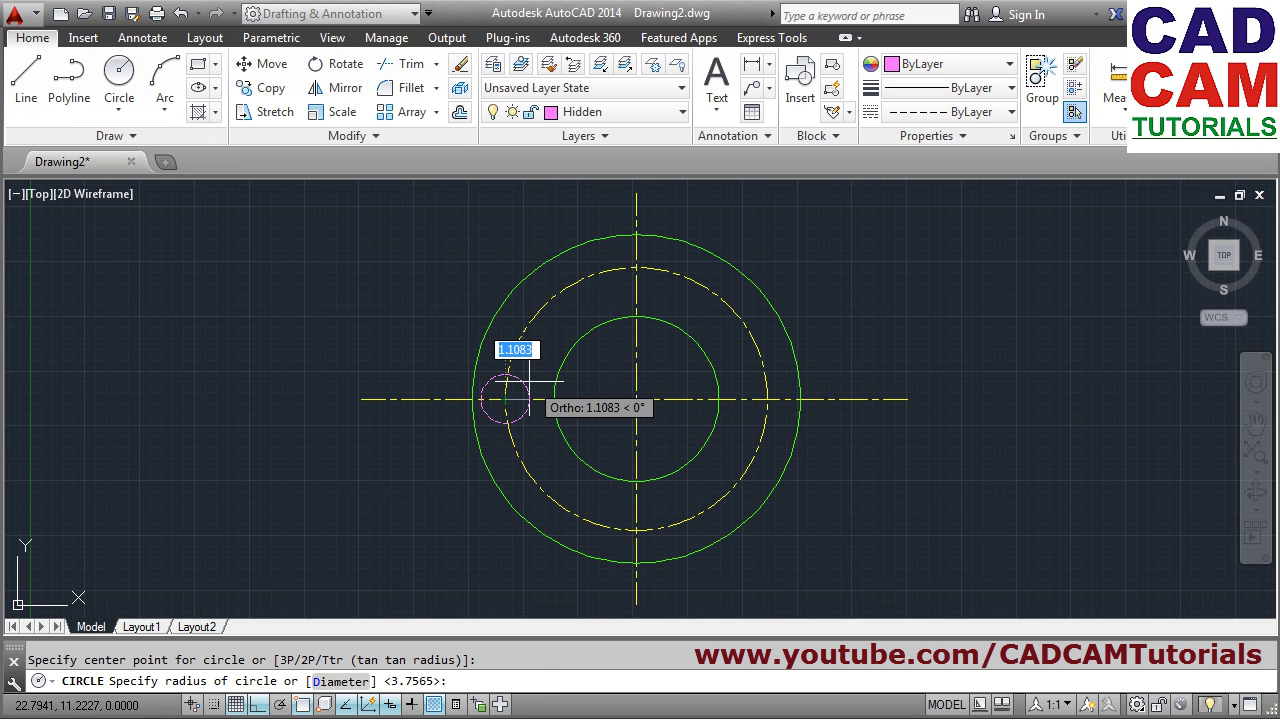
pyautogui.click(495, 417)
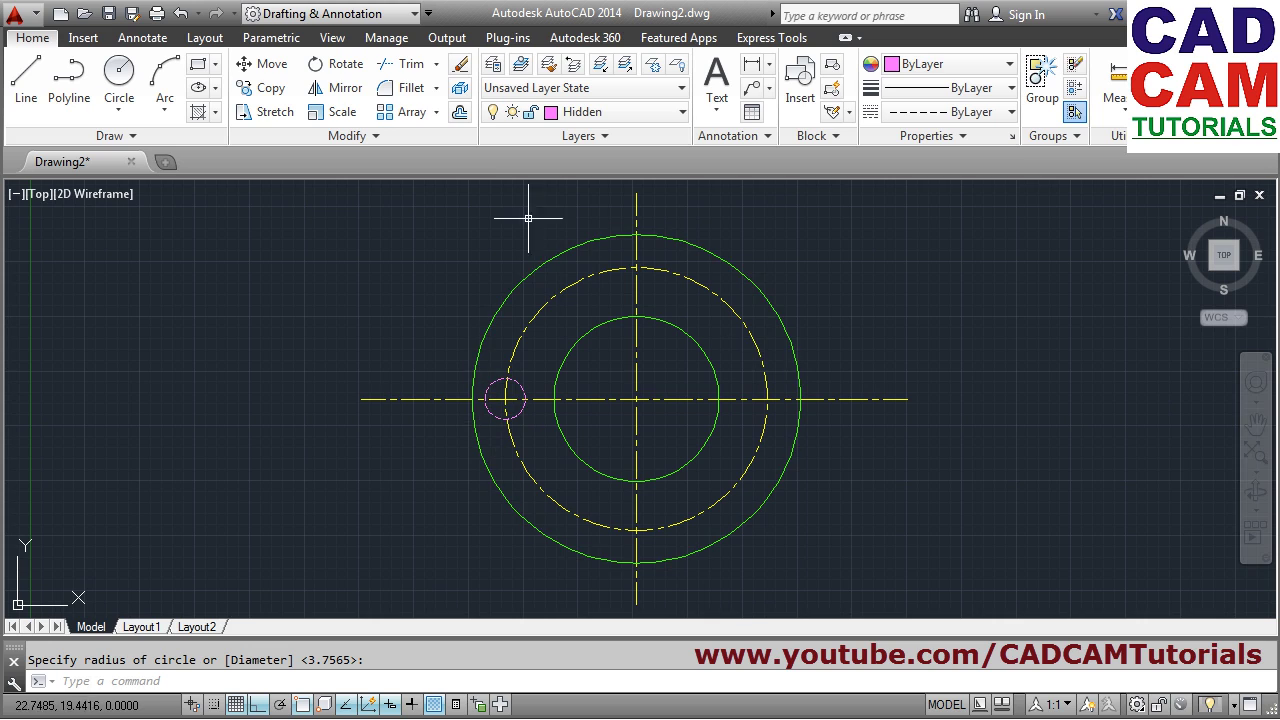
# Create a polar array of the small hidden circle around the centerline intersection, with 6 items filling 360 degrees
pyautogui.click(436, 112)
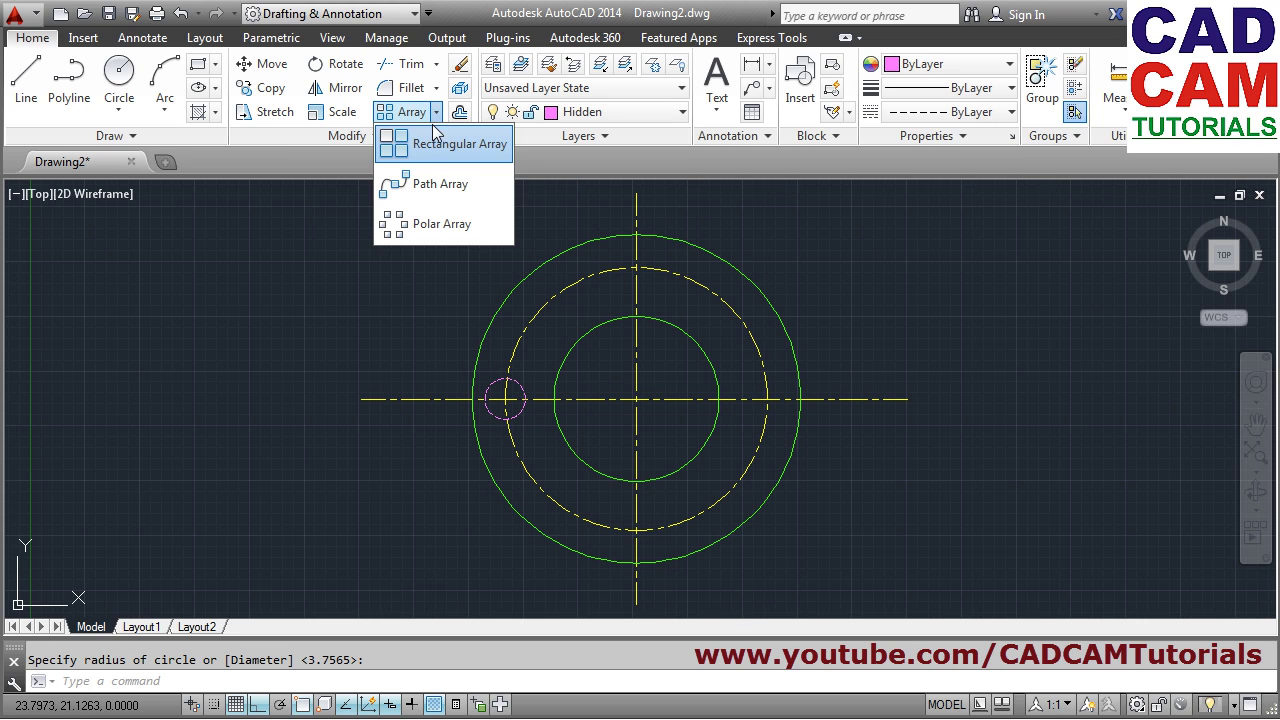
pyautogui.click(434, 226)
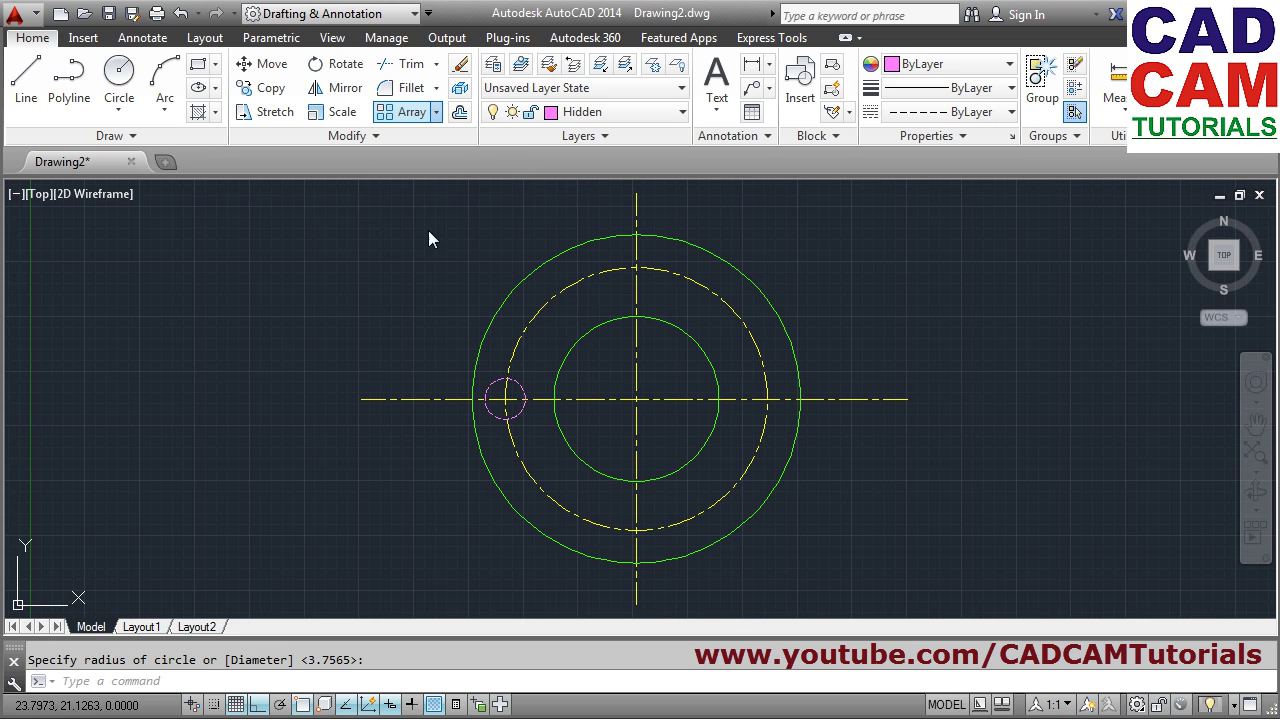
pyautogui.click(511, 378)
pyautogui.press('Return')
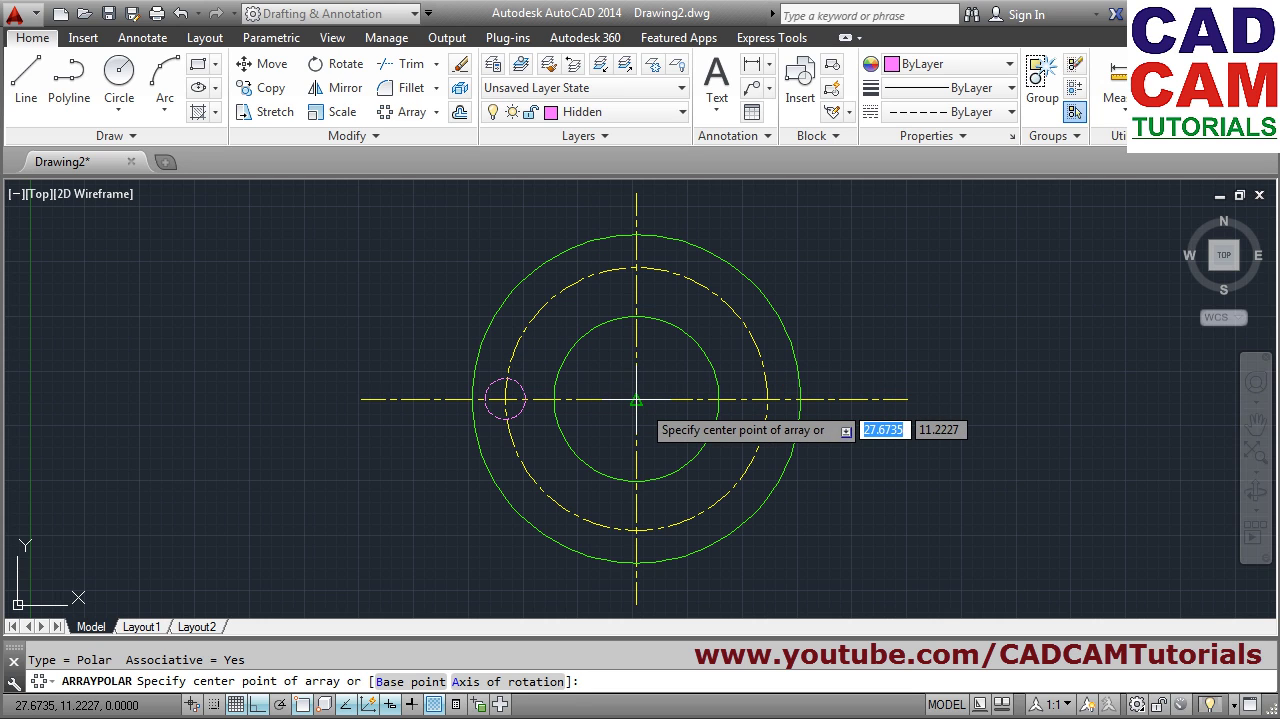
pyautogui.click(636, 399)
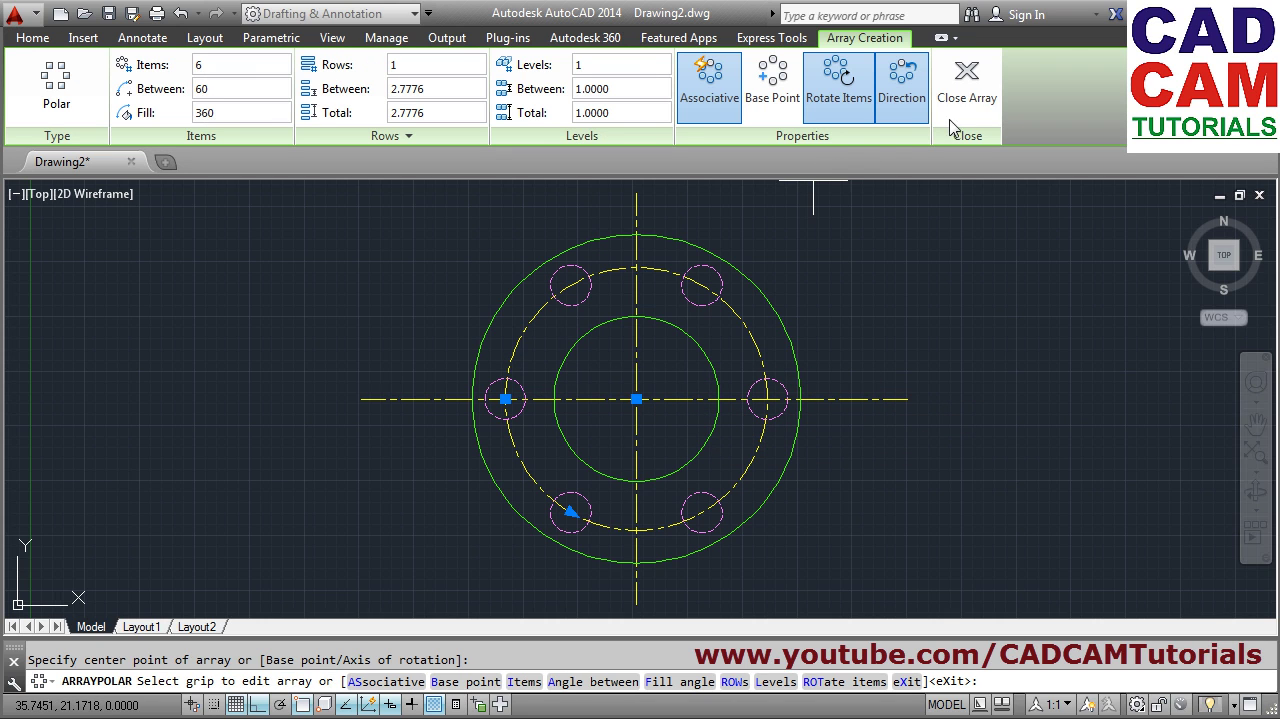
pyautogui.click(967, 88)
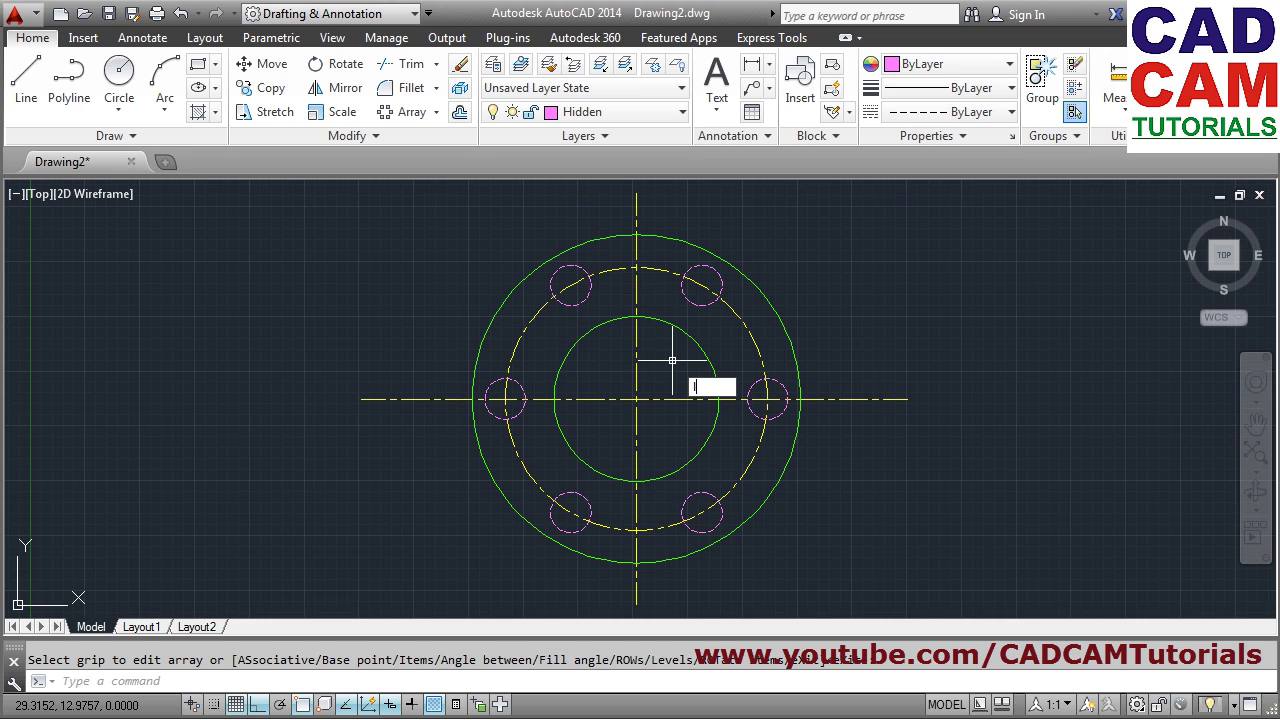
# Try global linetype scale factors of 5 and 3 with LTSCALE
pyautogui.write('LTS')
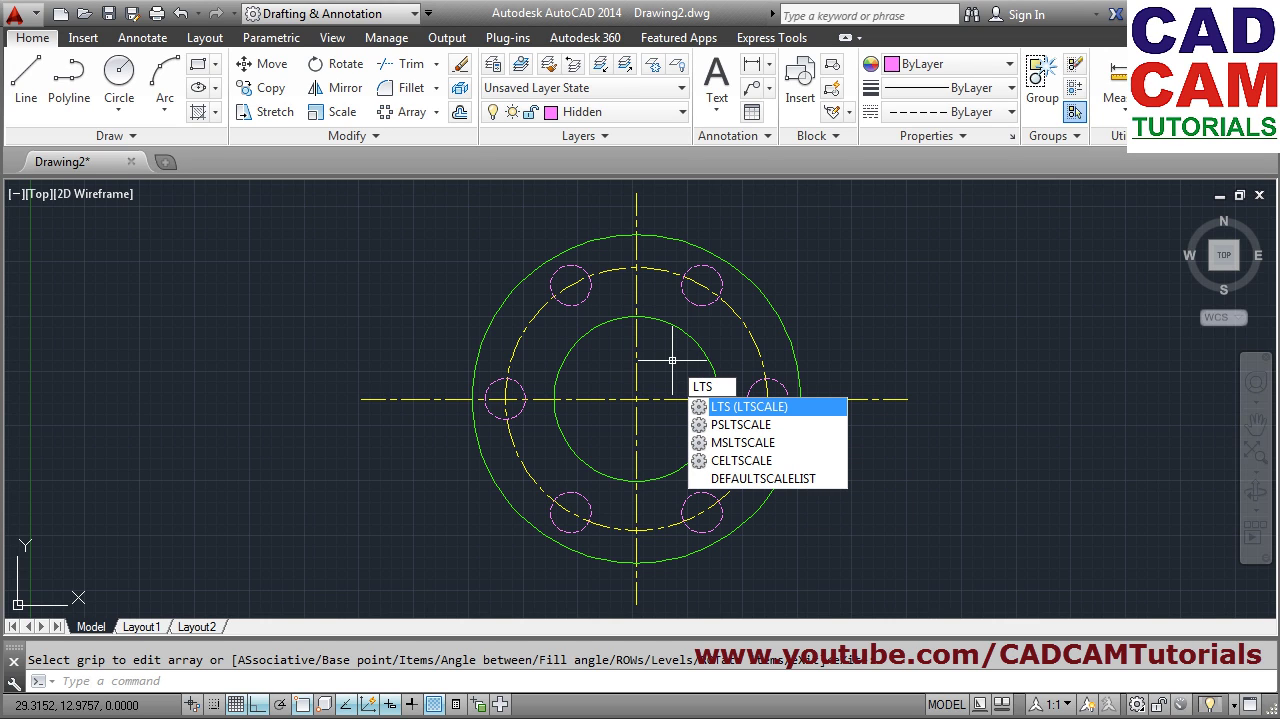
pyautogui.click(764, 408)
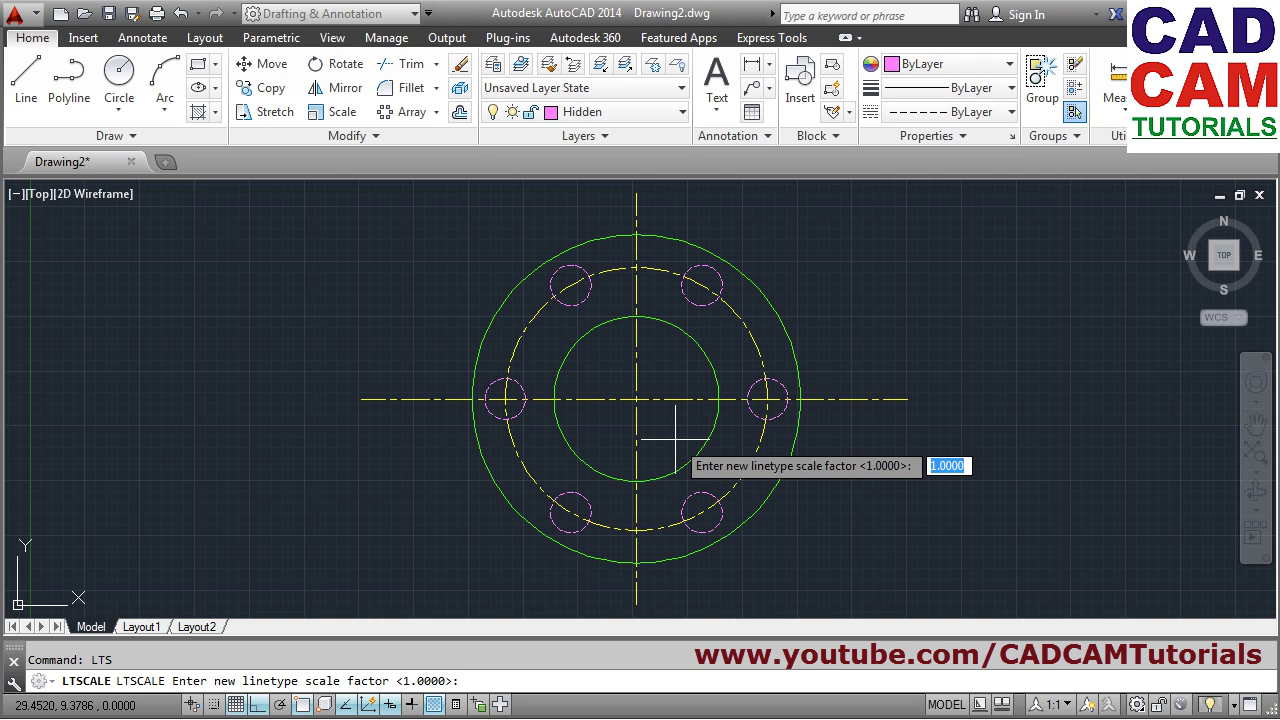
pyautogui.write('5')
pyautogui.press('Return')
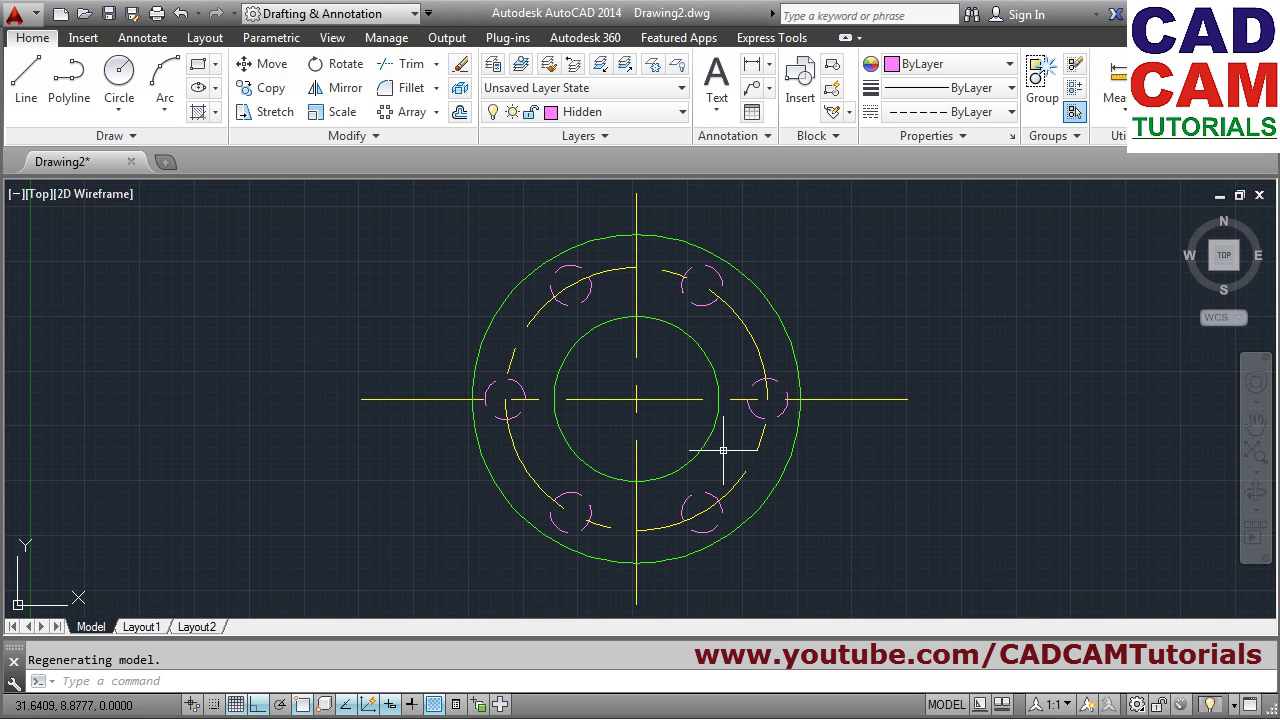
pyautogui.press('Return')
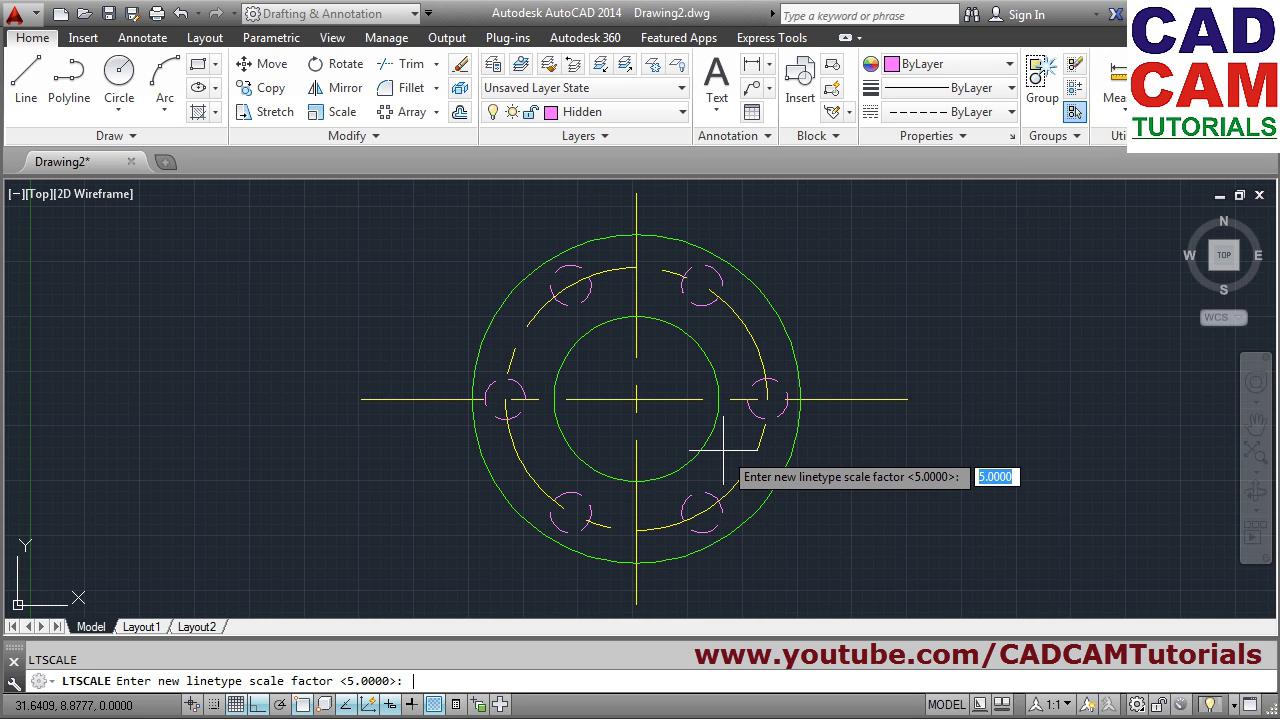
pyautogui.write('2')
pyautogui.press('Return')
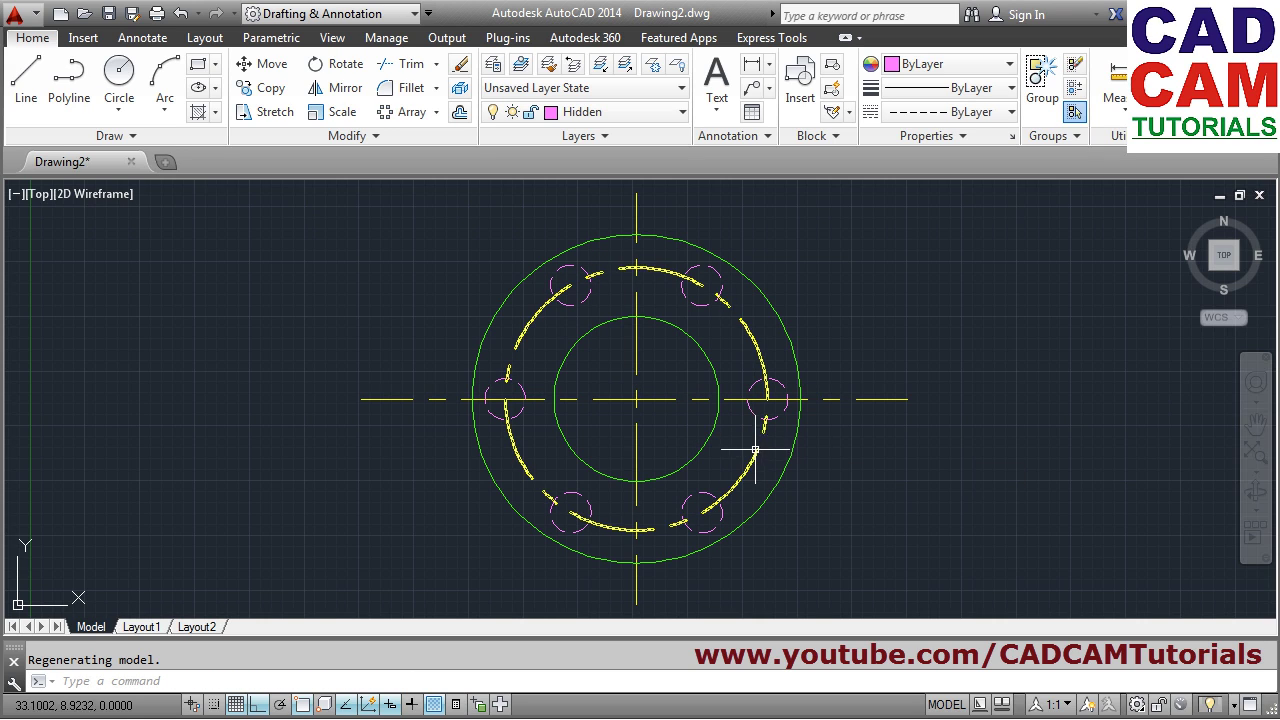
# Reduce the global linetype scale factor to 2 and again to 1
pyautogui.press('Return')
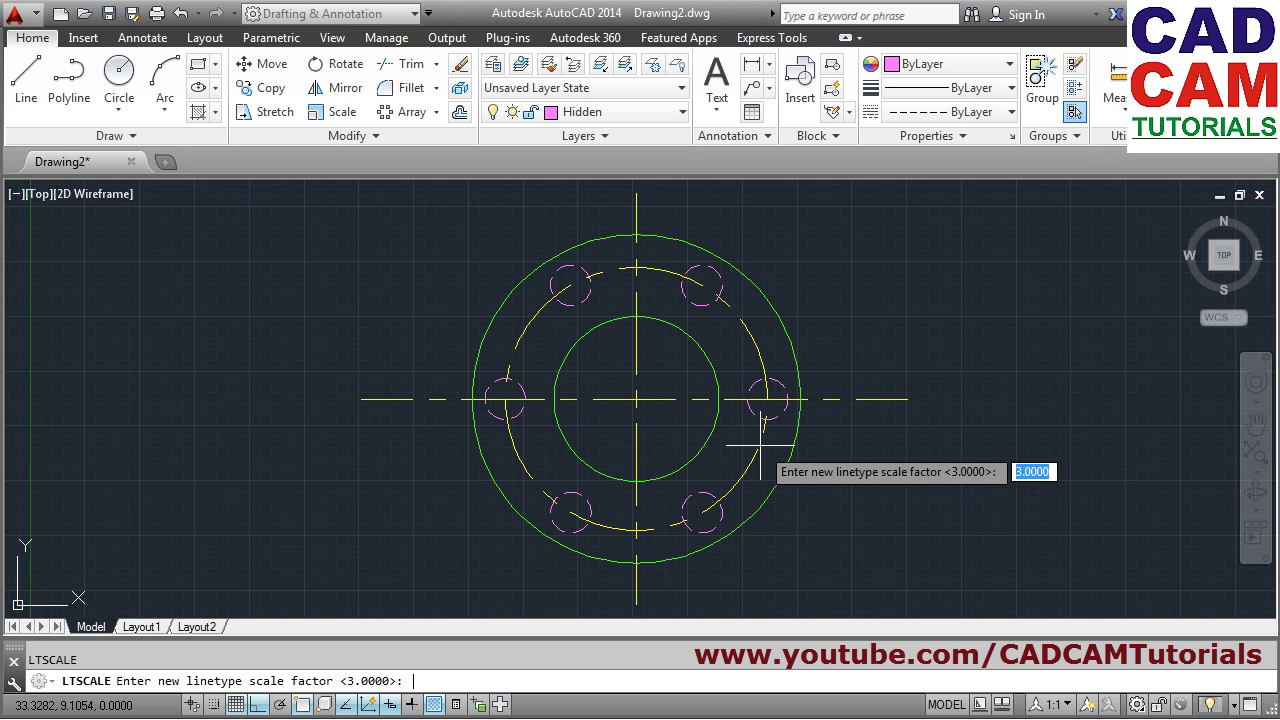
pyautogui.write('2')
pyautogui.press('Return')
pyautogui.press('Return')
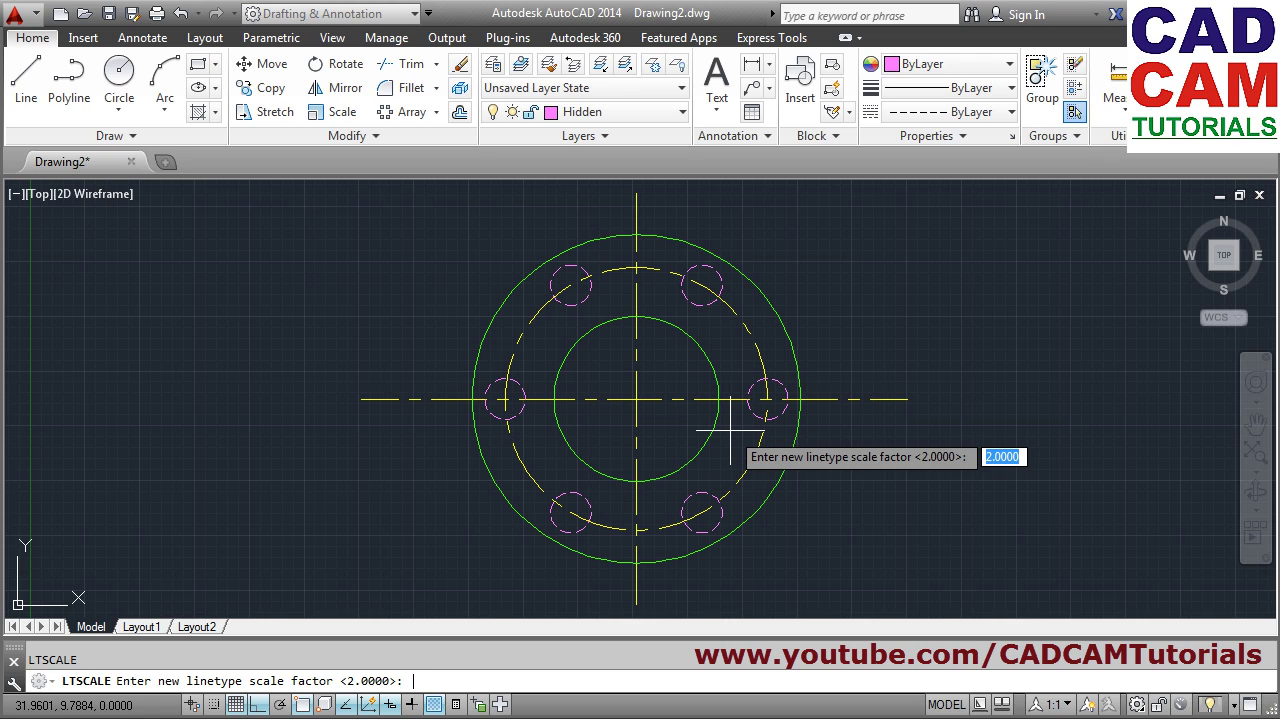
pyautogui.write('1')
pyautogui.press('Return')
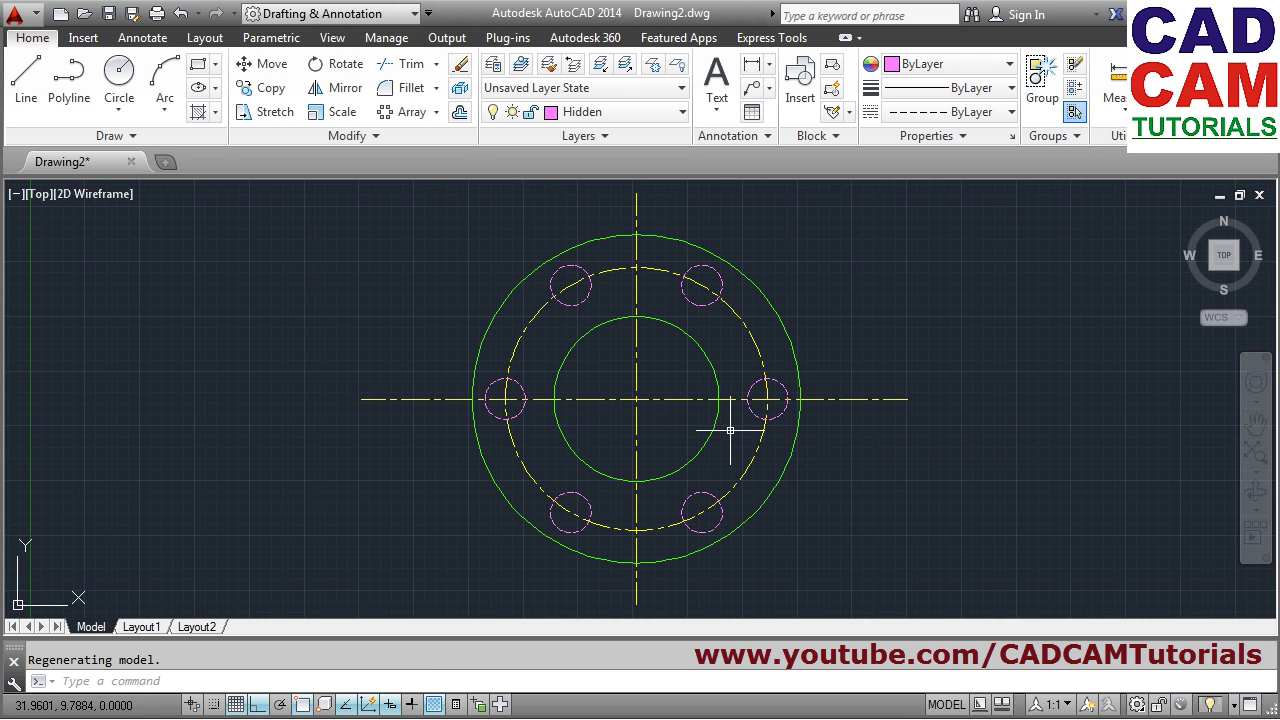
# Try a global linetype scale factor of 0.5
pyautogui.press('Return')
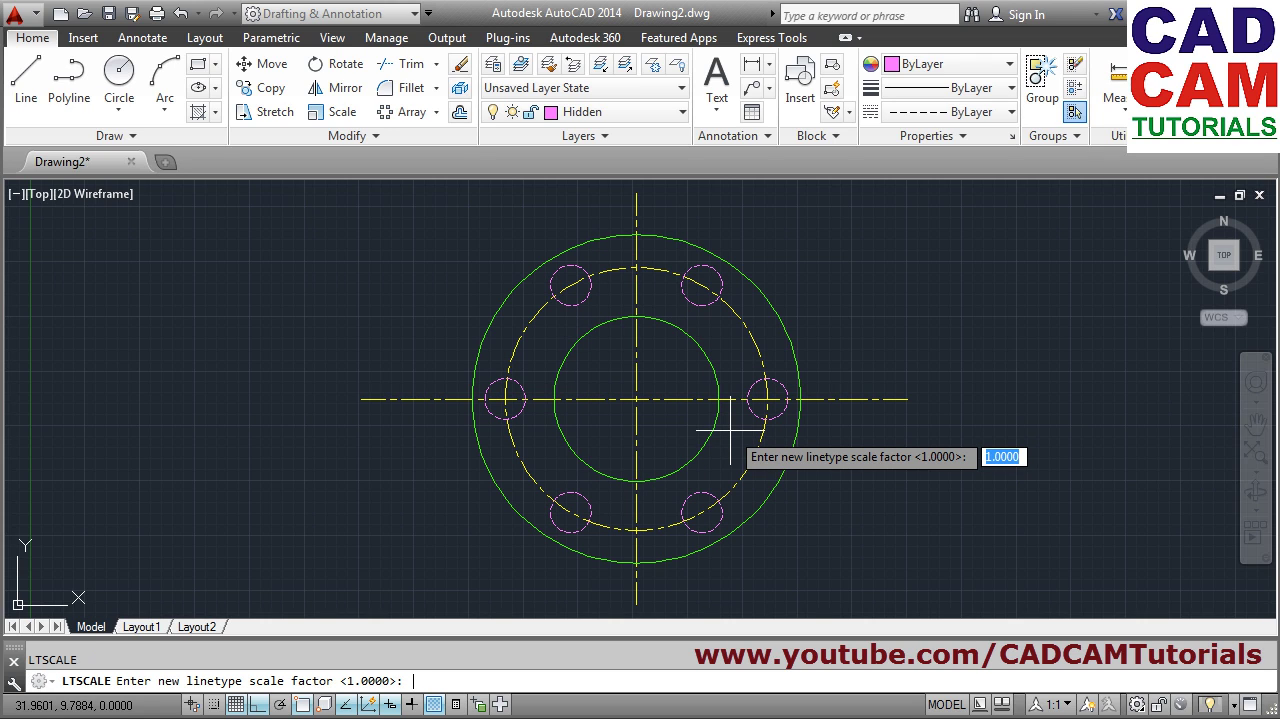
pyautogui.write('0.5')
pyautogui.press('Return')
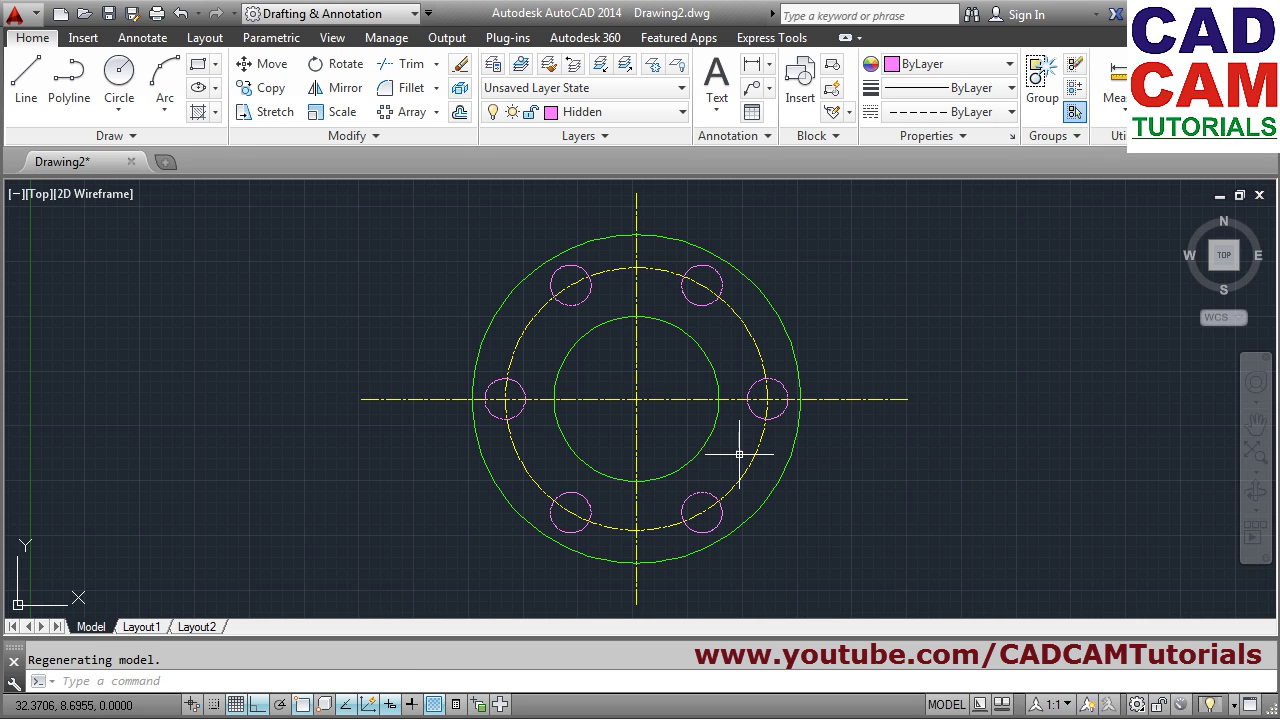
# Set the global linetype scale factor to 2 with LTSCALE
pyautogui.write('l')
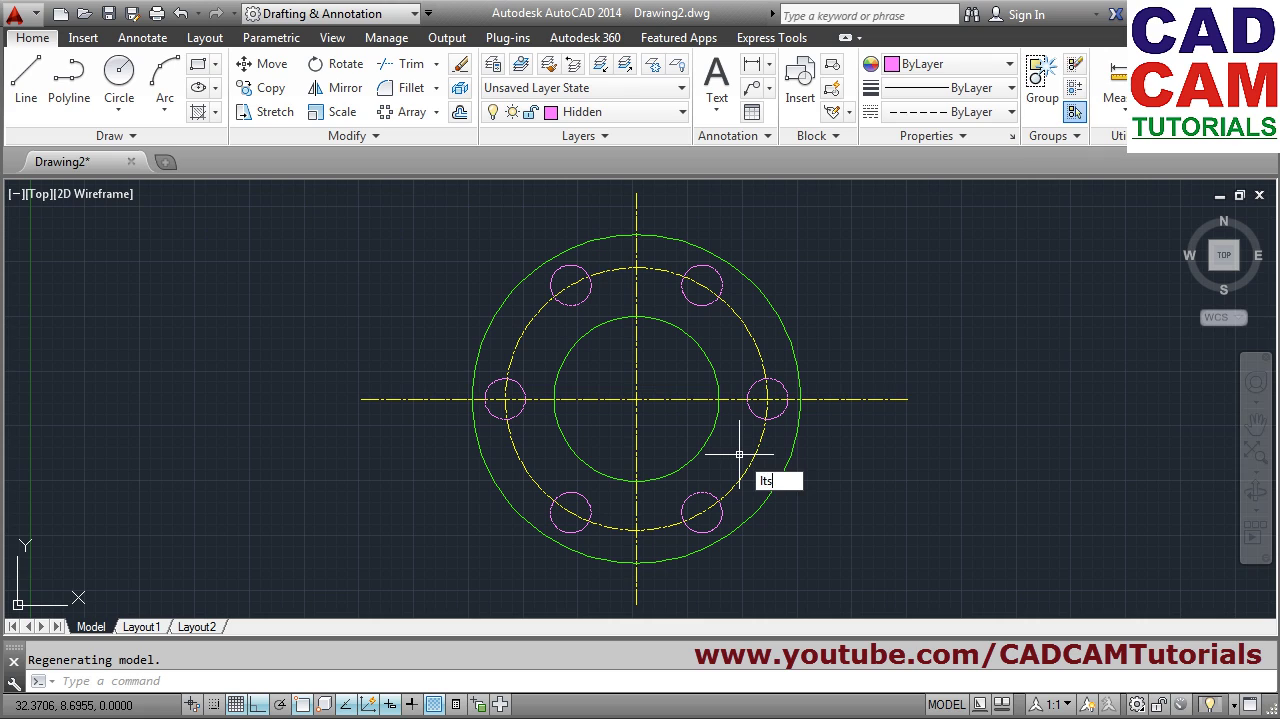
pyautogui.write('ts')
pyautogui.press('Return')
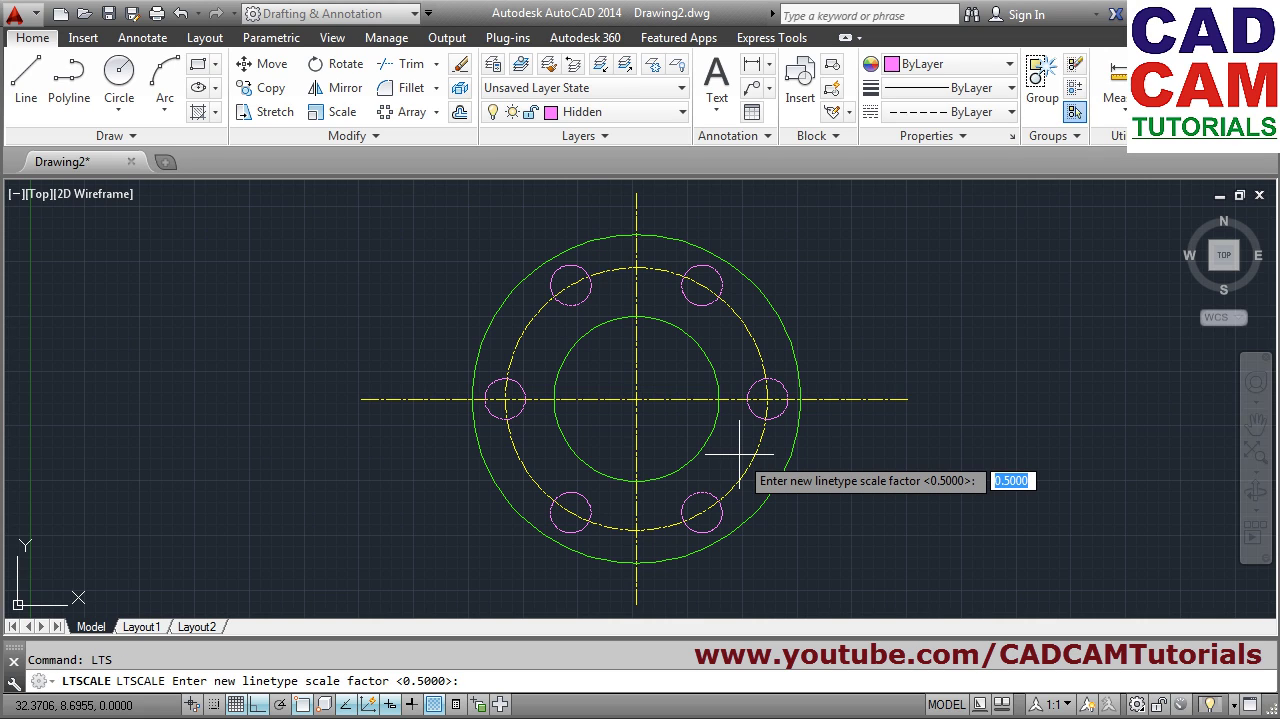
pyautogui.write('2')
pyautogui.press('Return')
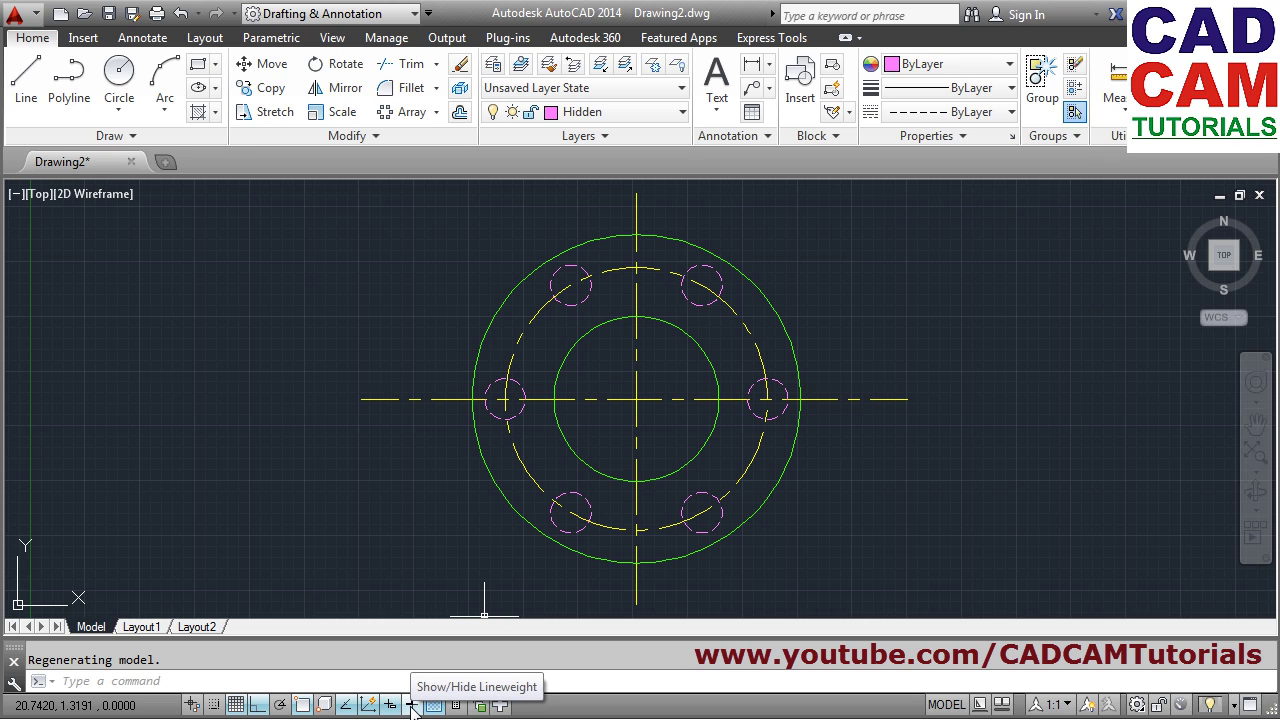
# Switch the lineweight display on and off twice to compare the drawing with and without lineweights
pyautogui.click(411, 705)
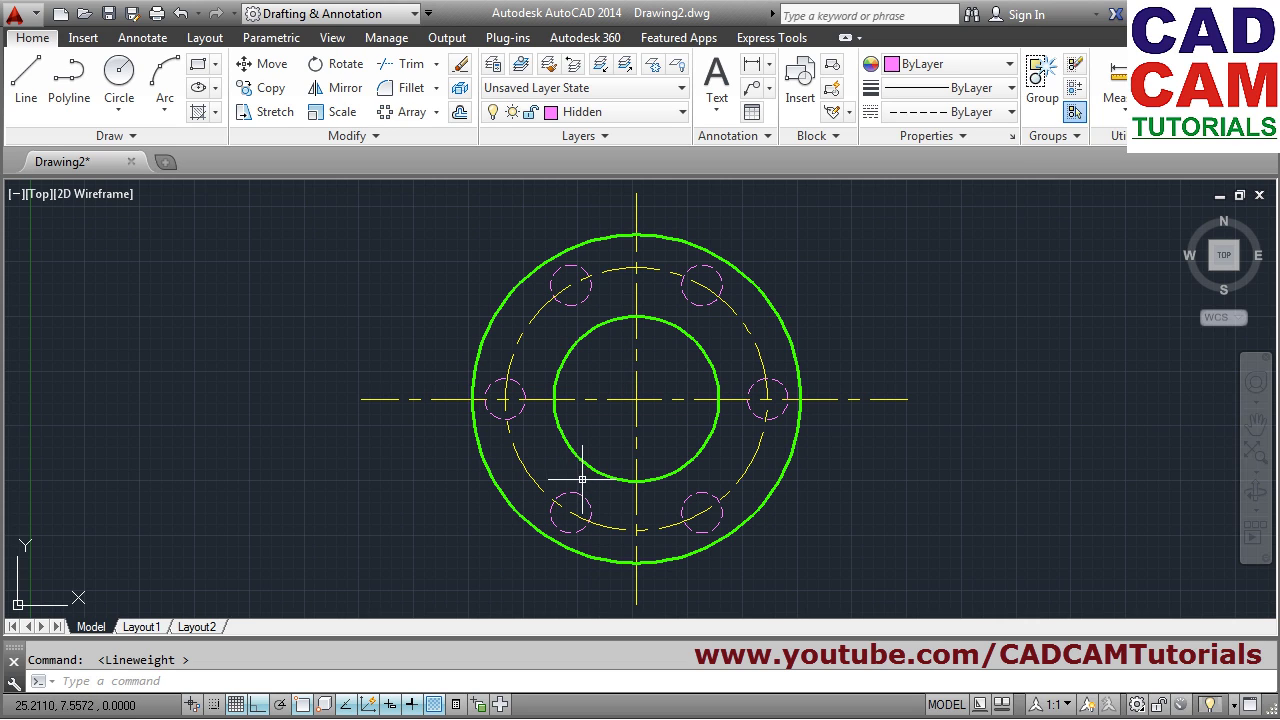
pyautogui.click(413, 705)
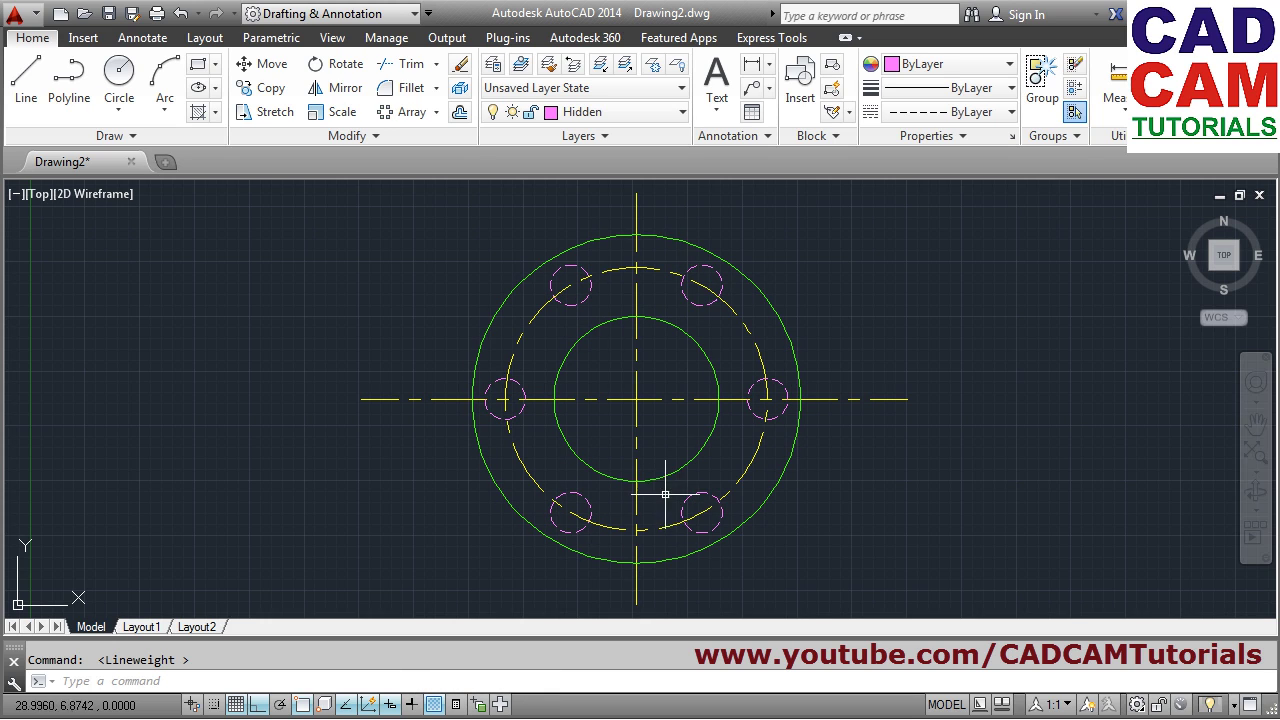
pyautogui.click(413, 705)
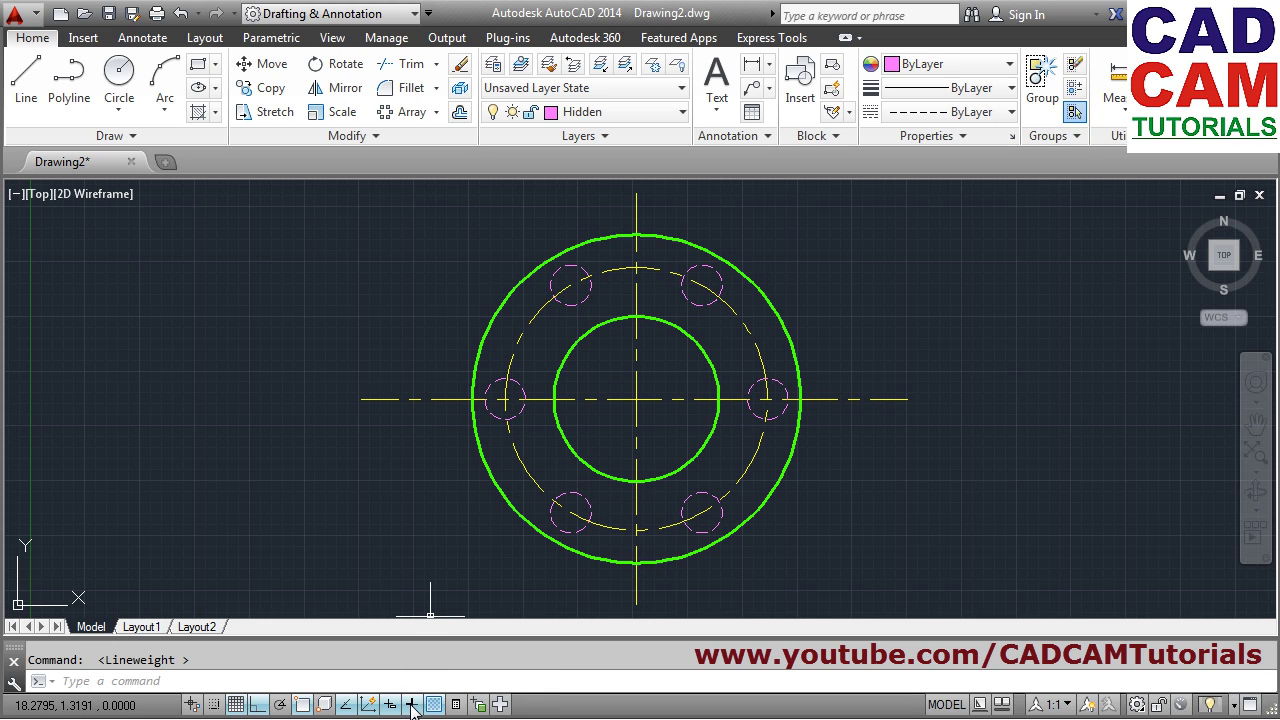
pyautogui.click(413, 705)
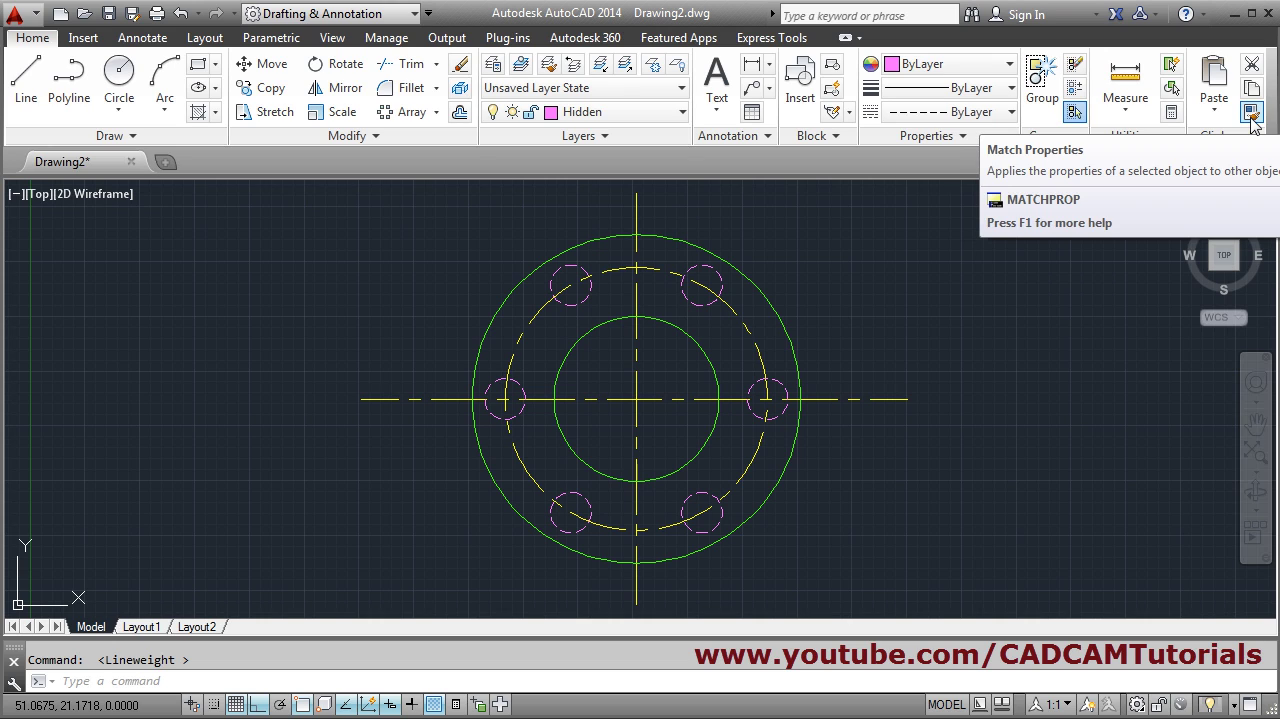
# Match the properties of the center-line circle onto the outer and inner green circles
pyautogui.click(1251, 116)
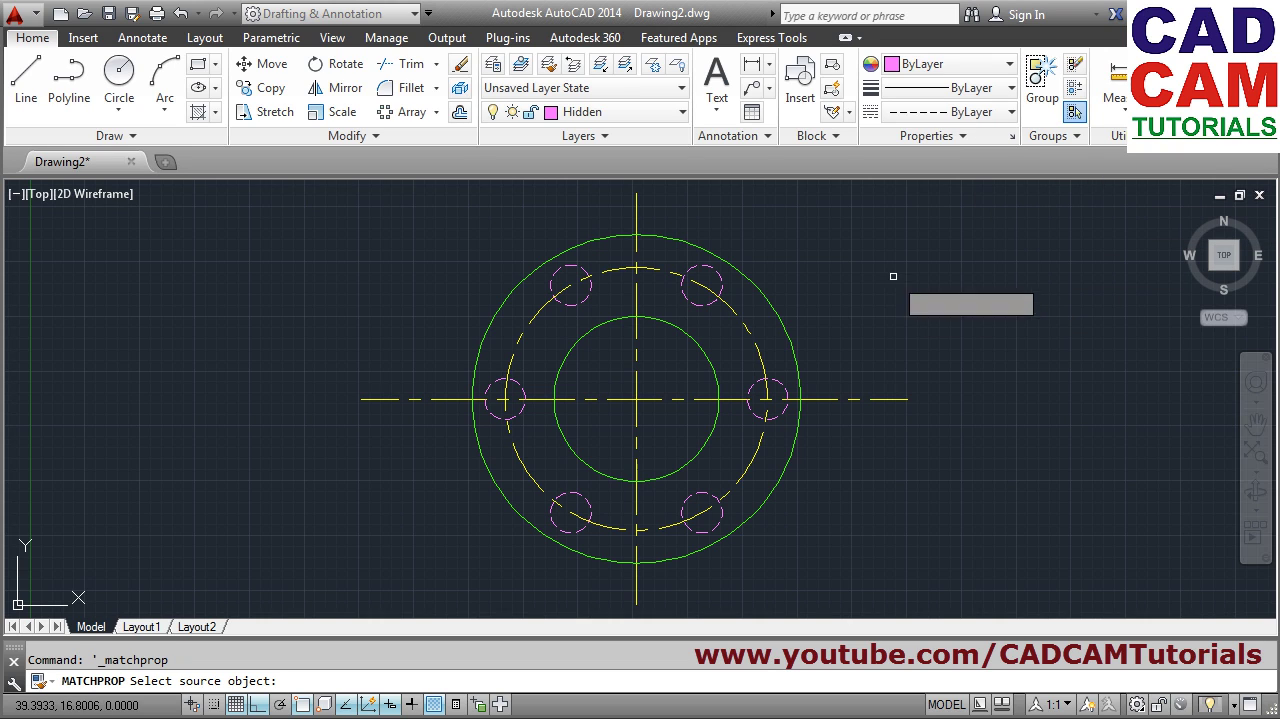
pyautogui.click(758, 353)
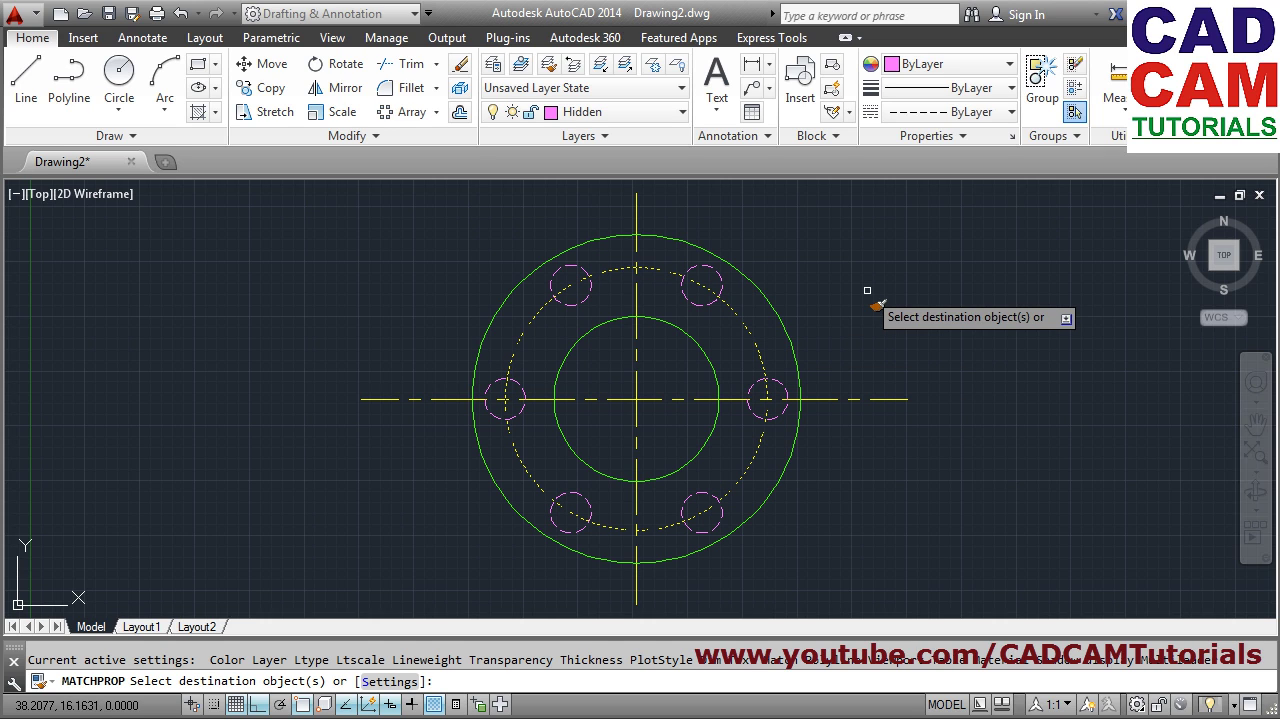
pyautogui.click(789, 343)
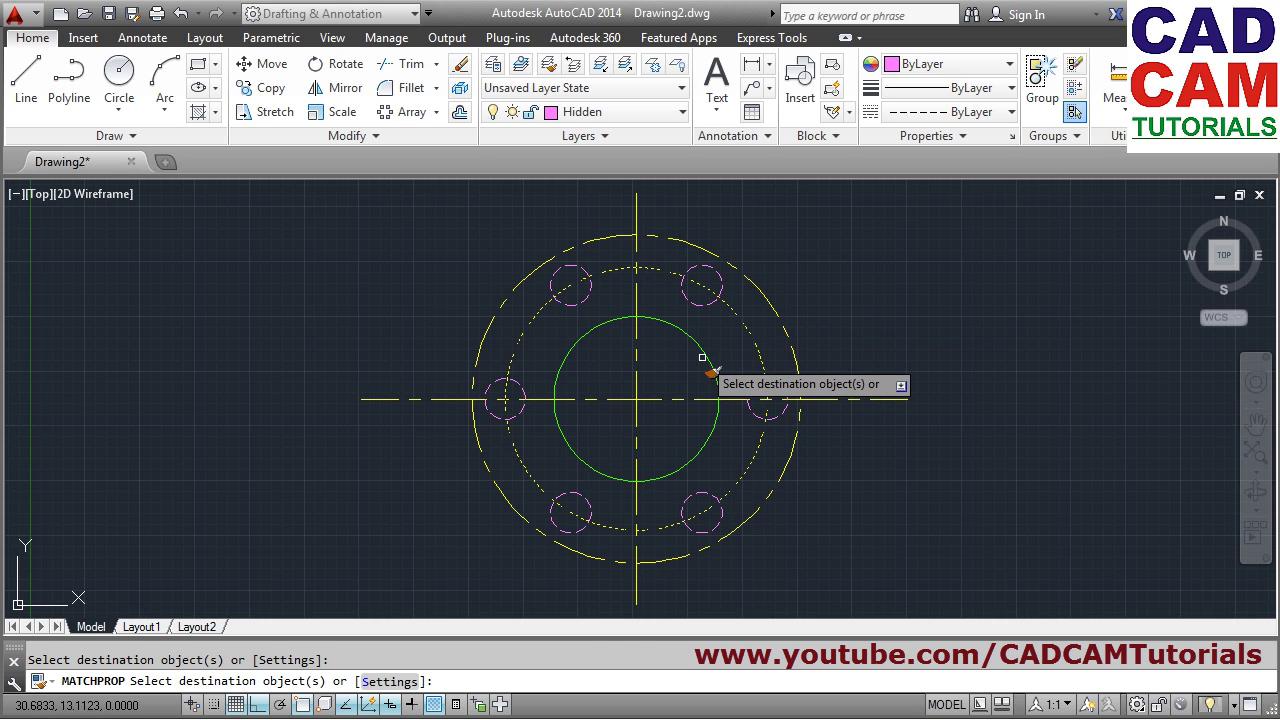
pyautogui.click(704, 359)
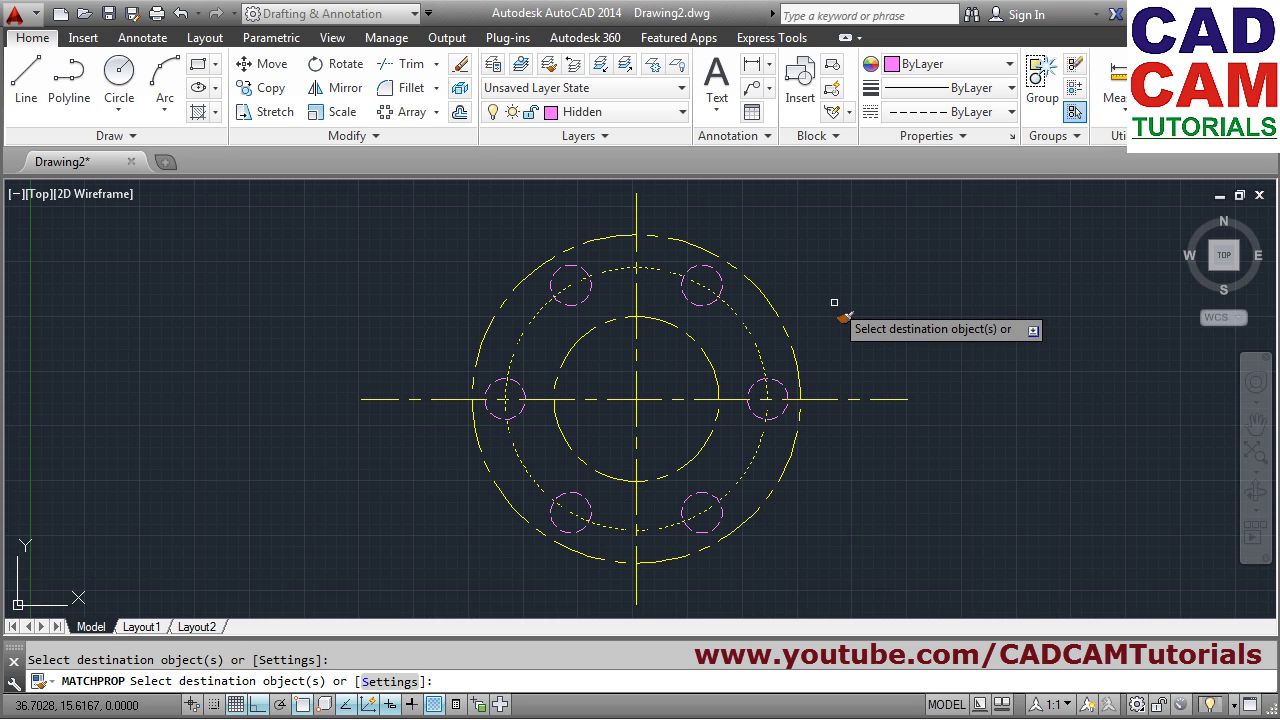
pyautogui.press('Return')
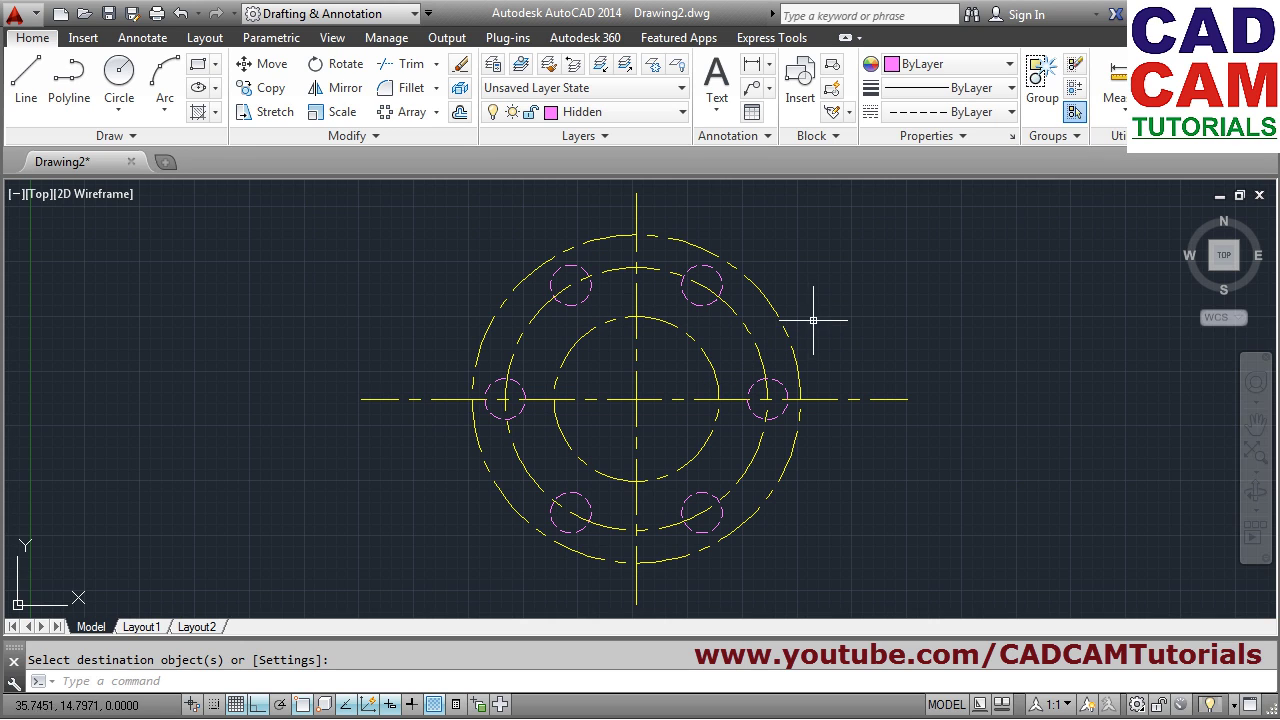
# Move the inner and outer concentric circles to the Continuous layer and clear the selection
pyautogui.click(690, 340)
pyautogui.press('Return')
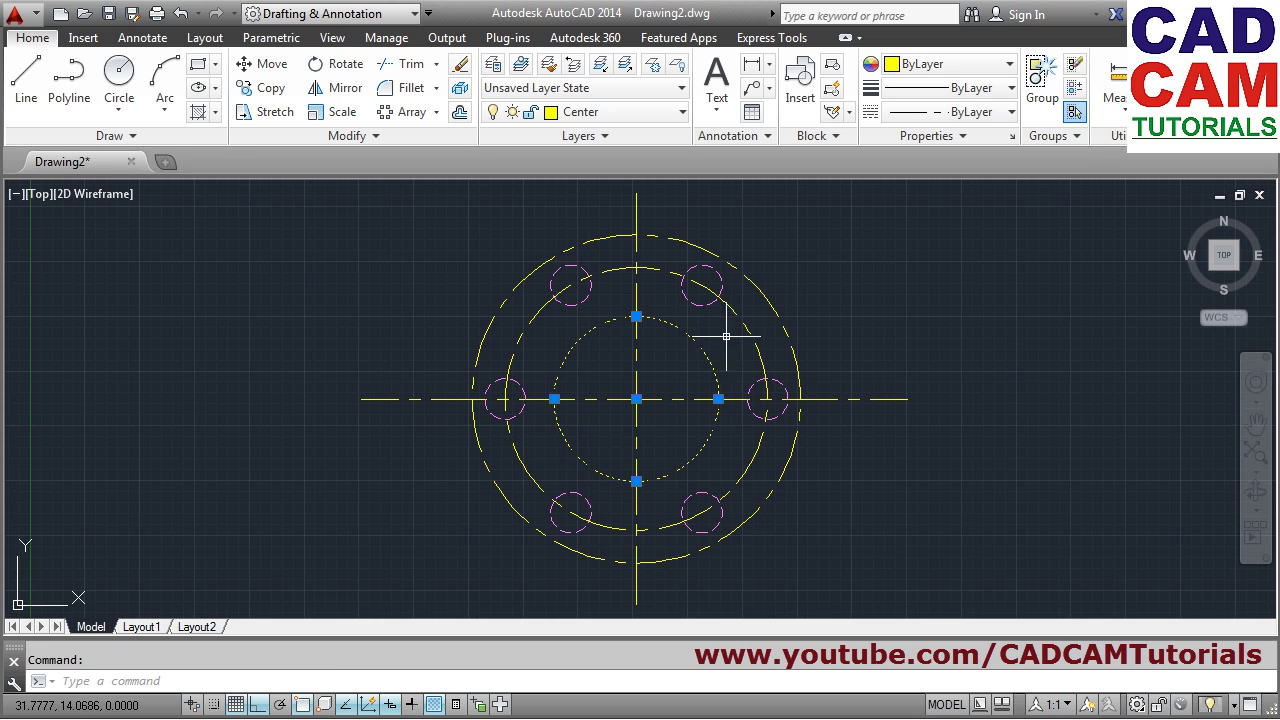
pyautogui.click(765, 296)
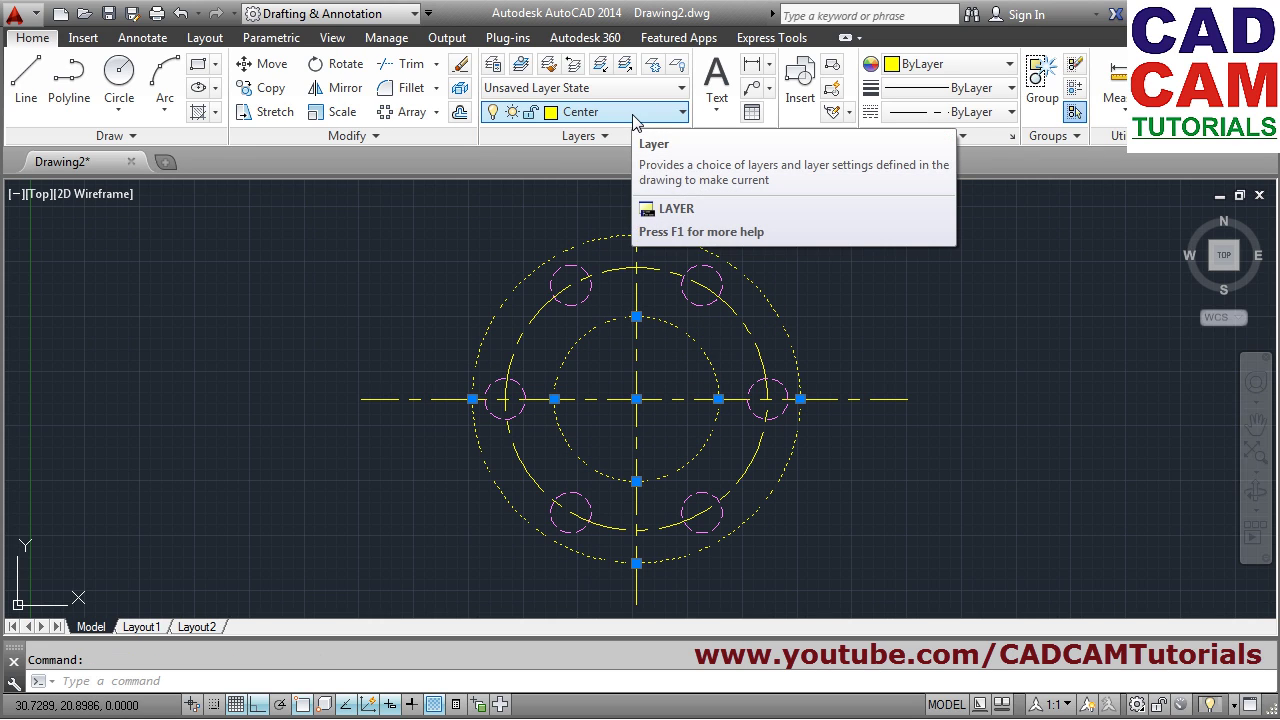
pyautogui.click(676, 112)
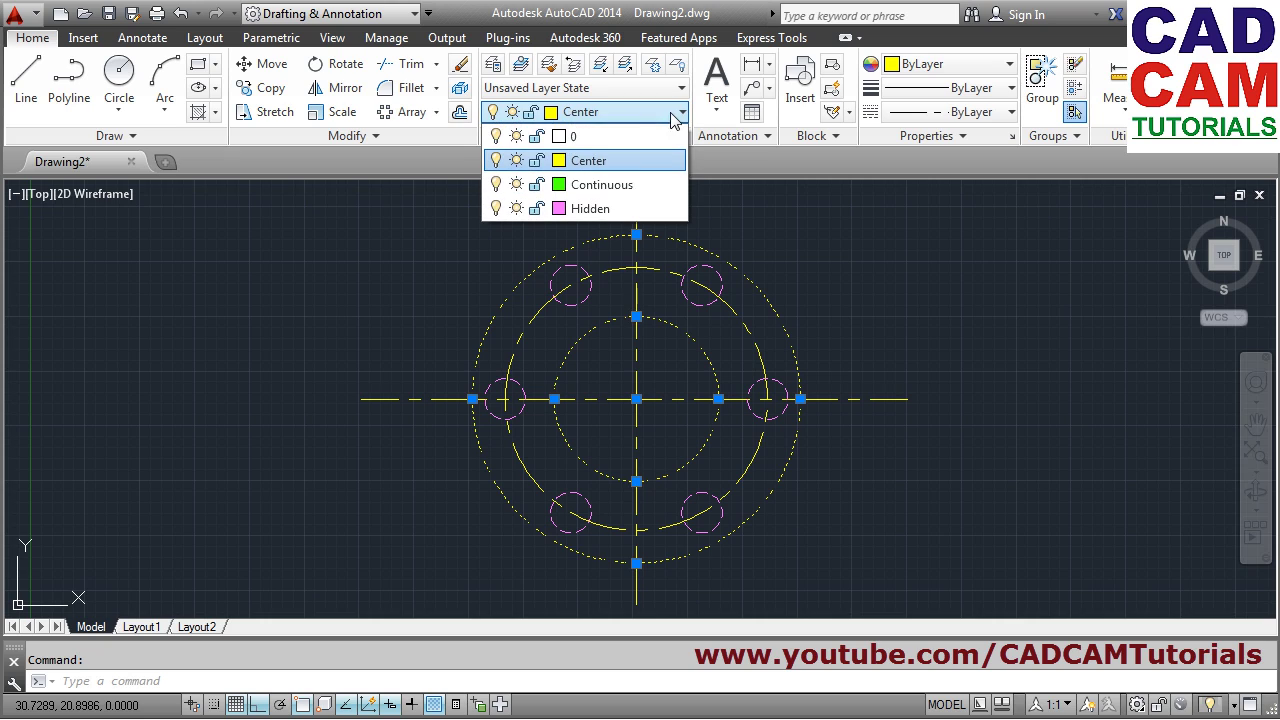
pyautogui.click(605, 195)
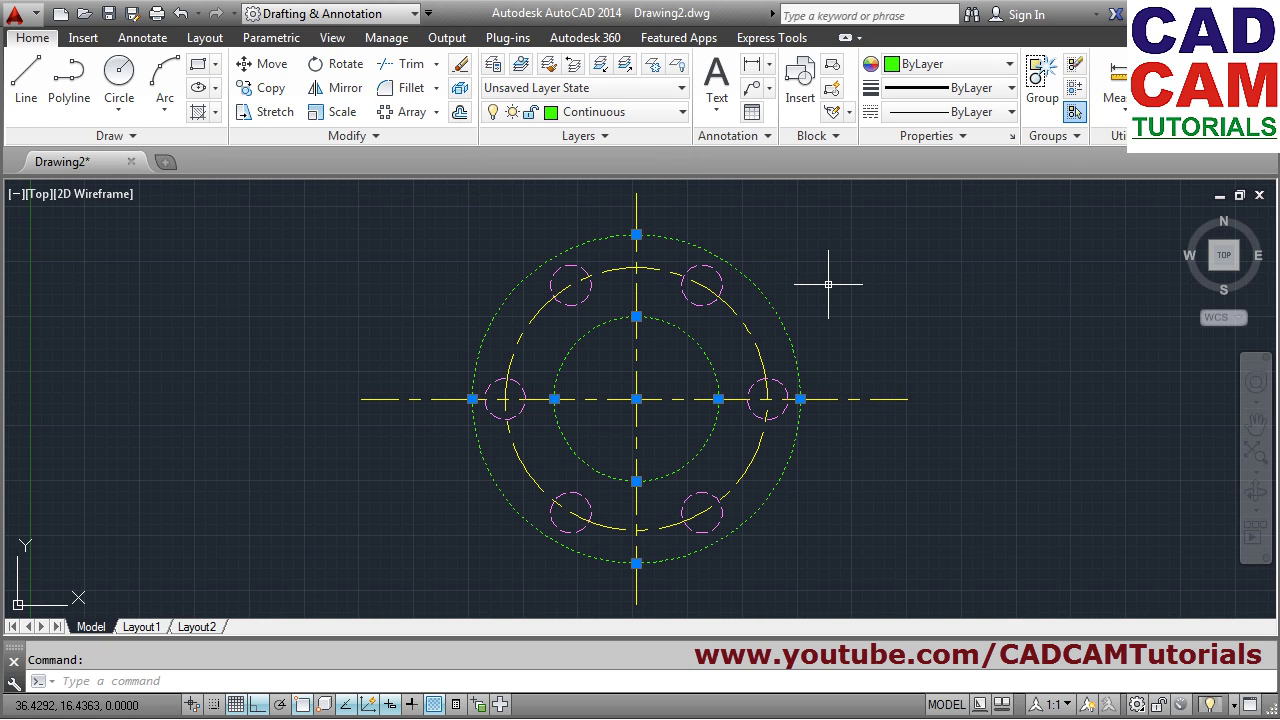
pyautogui.press('Escape')
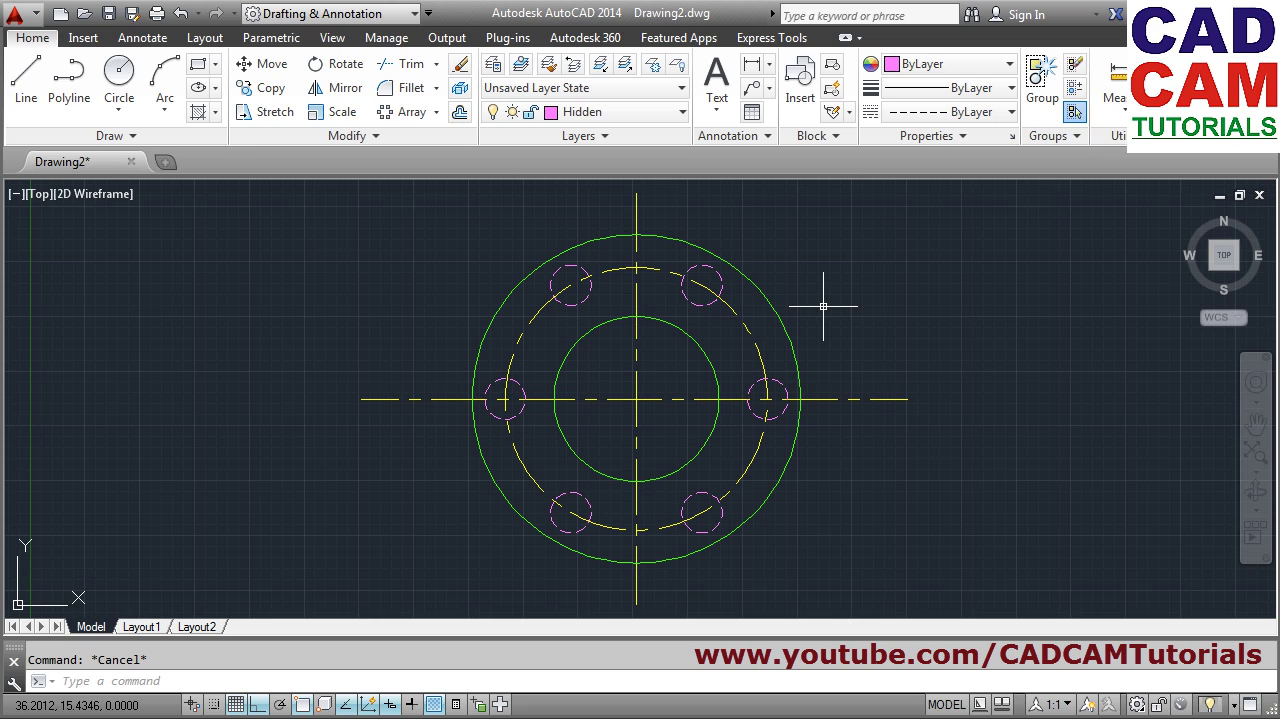
# Turn off the Hidden layer, accepting that the current layer is switched off
pyautogui.click(683, 117)
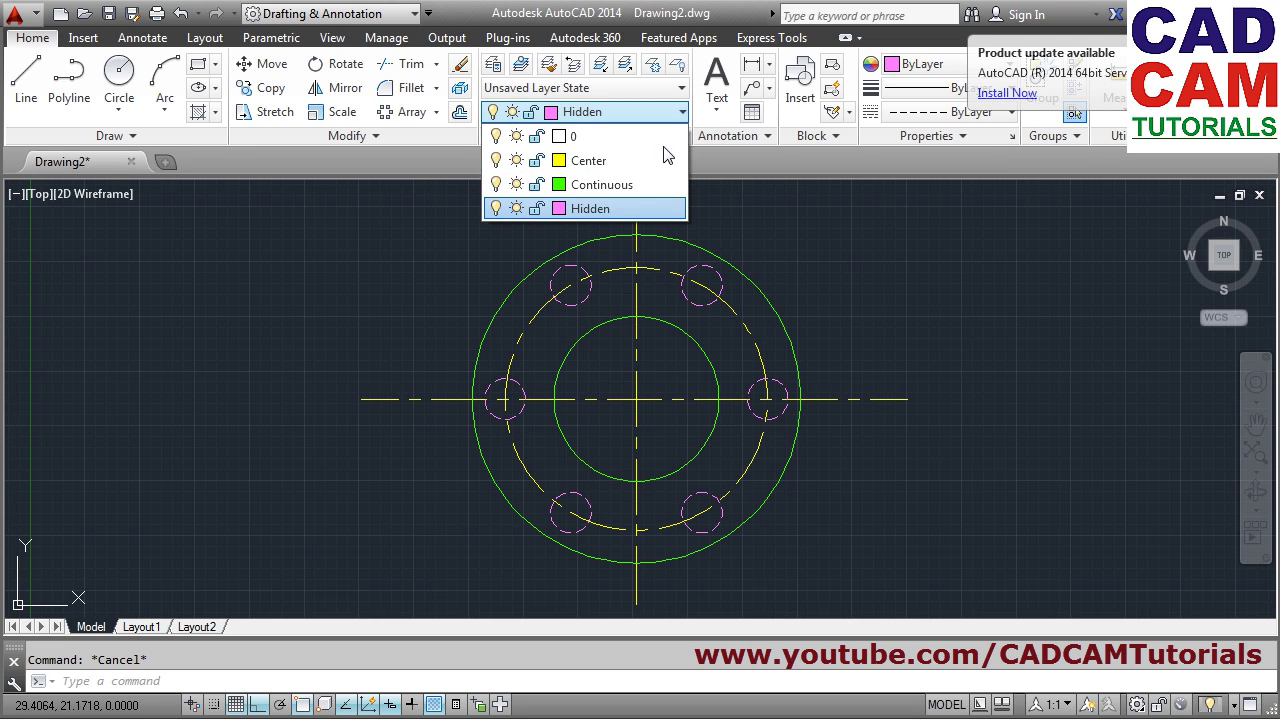
pyautogui.click(497, 208)
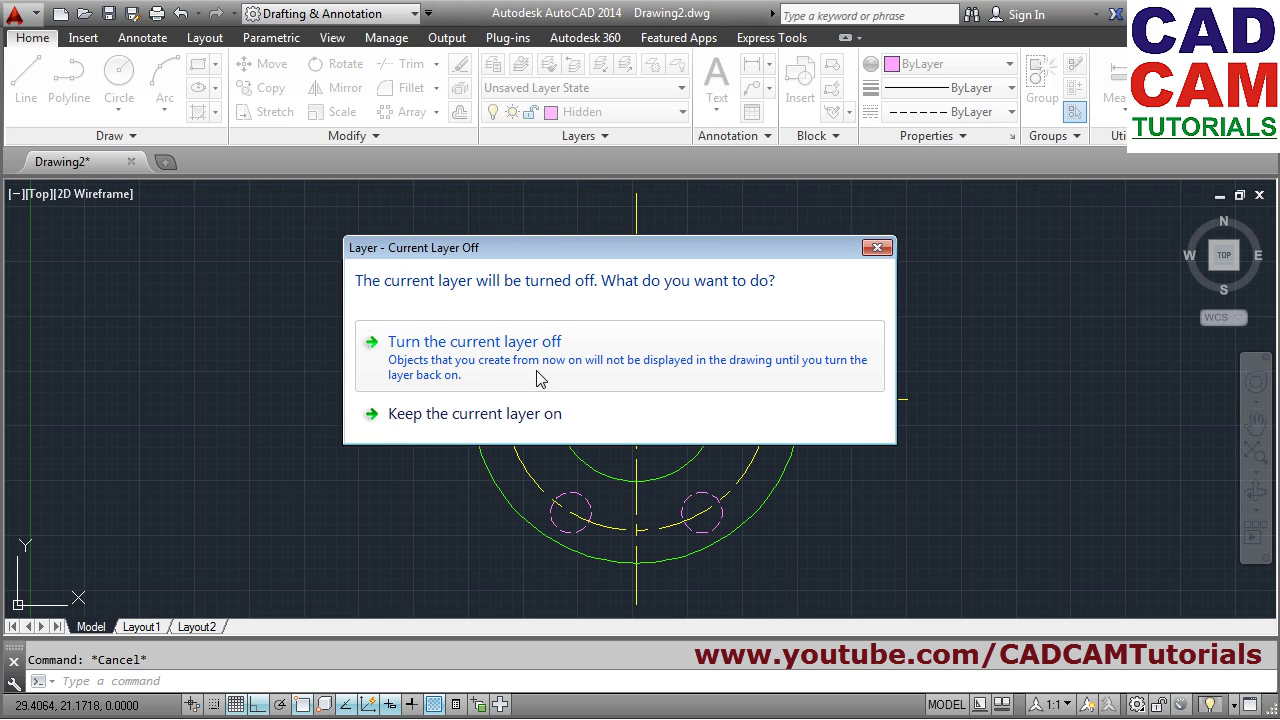
pyautogui.click(441, 367)
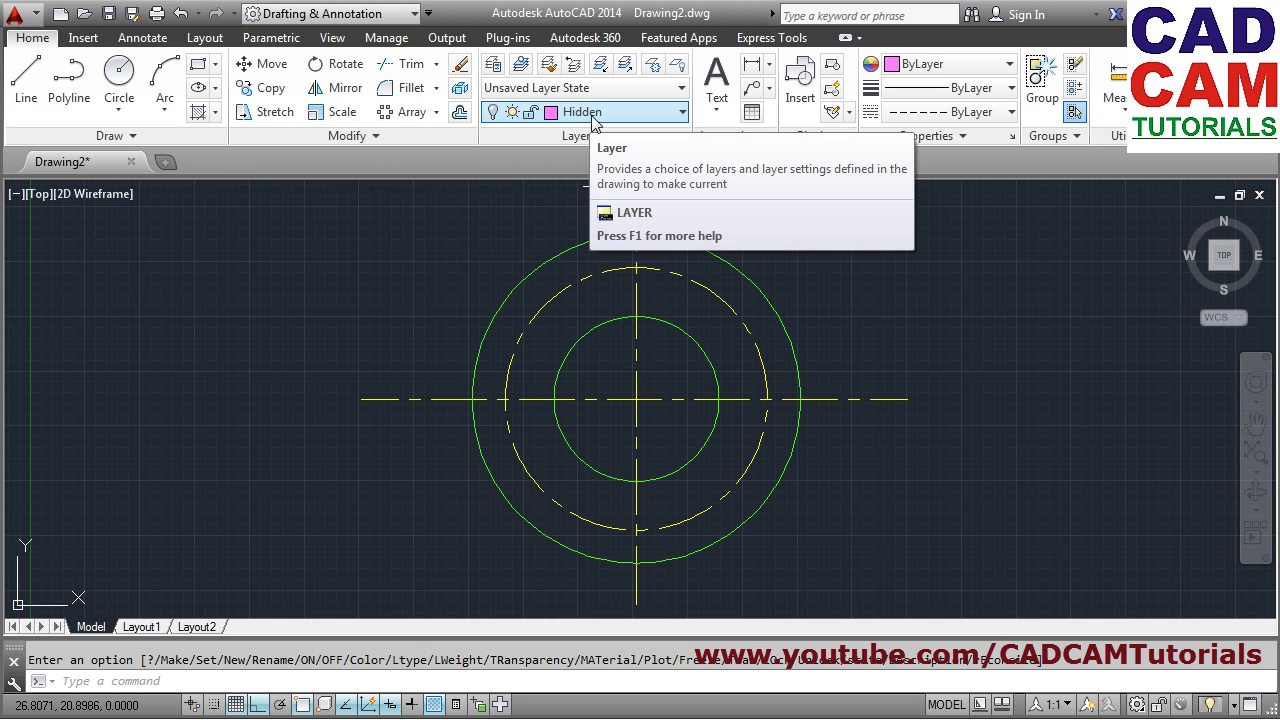
# Draw an open U shape of three connected lines beside the flange while the Hidden layer is off
pyautogui.click(26, 75)
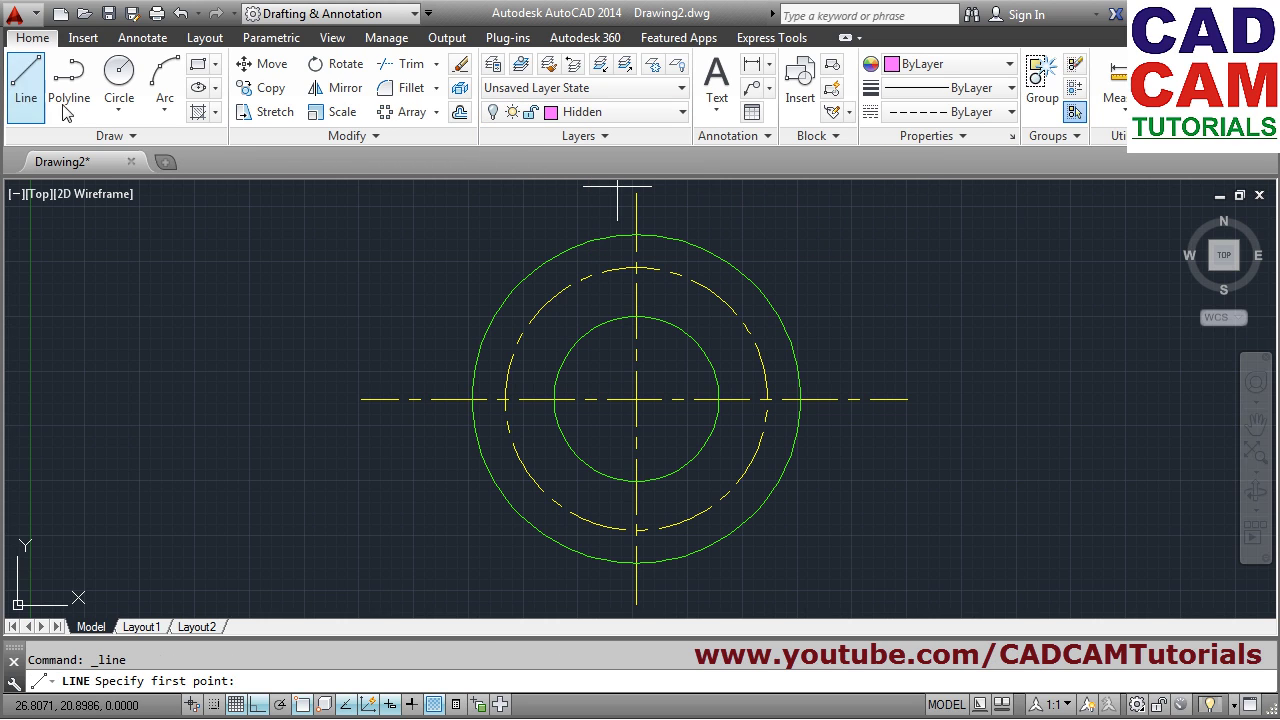
pyautogui.click(229, 292)
pyautogui.click(222, 479)
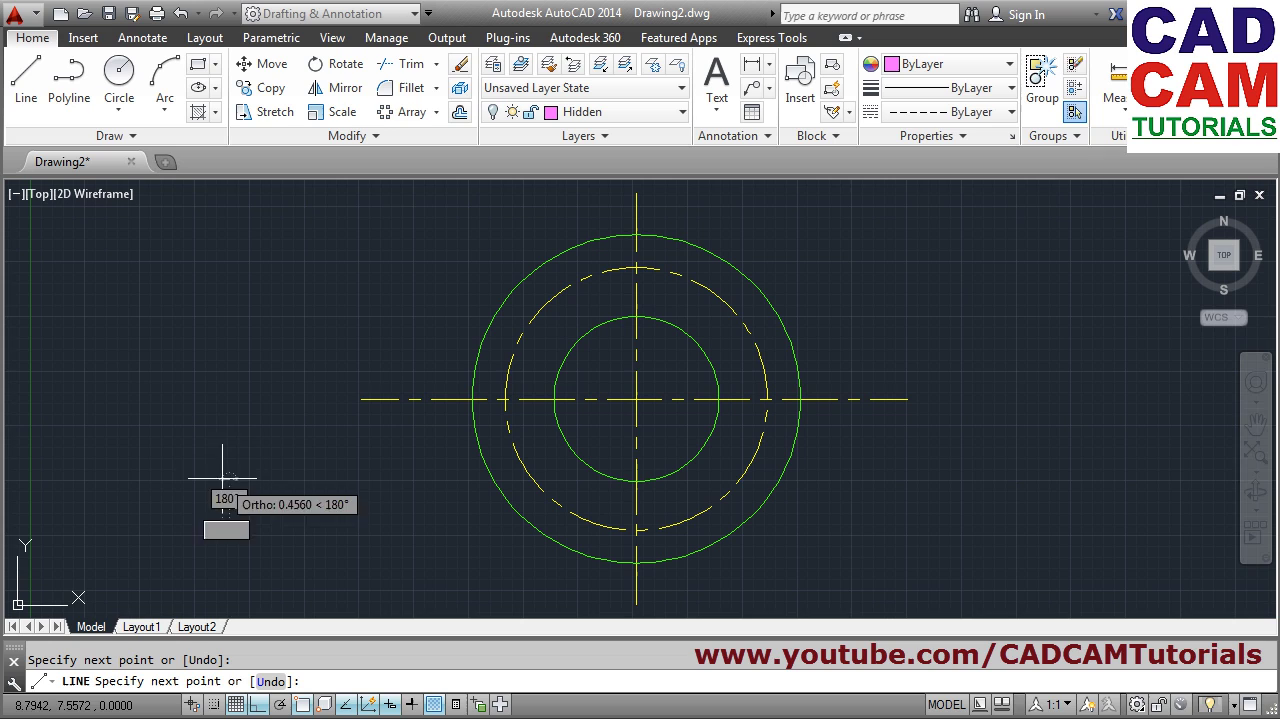
pyautogui.click(337, 479)
pyautogui.press('Return')
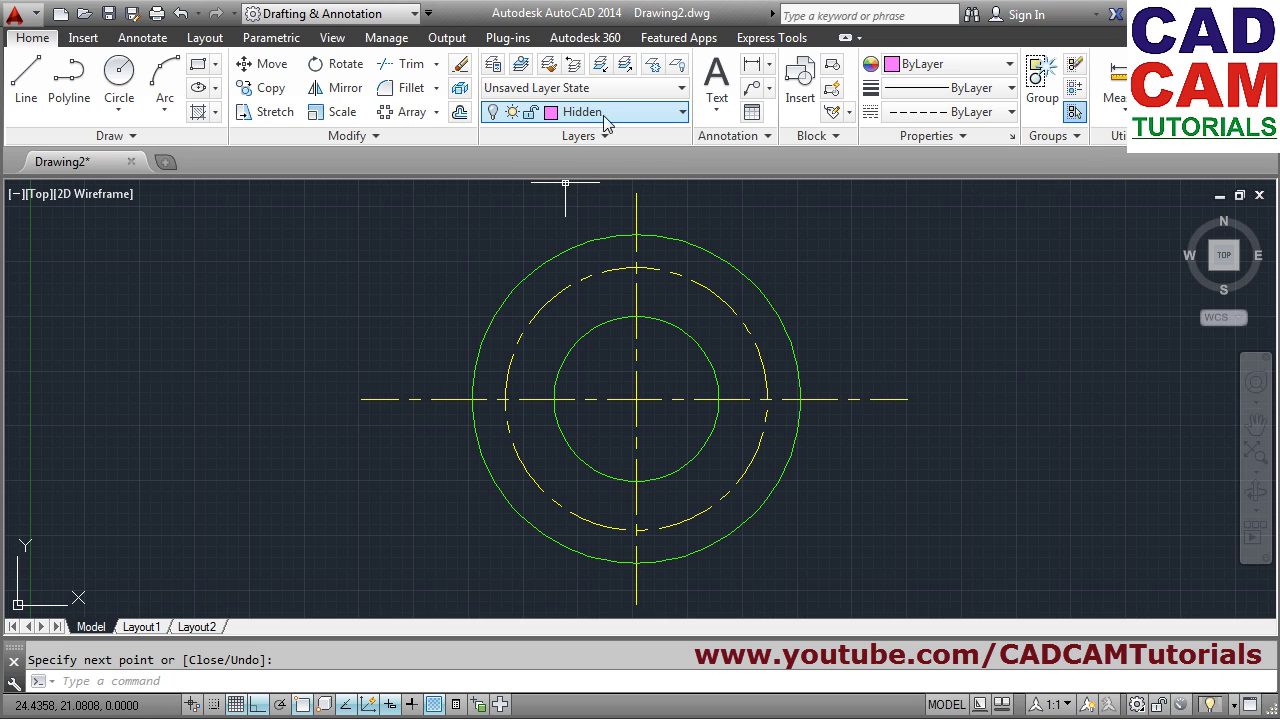
# Turn the Hidden layer on and erase the three test lines beside the flange
pyautogui.click(684, 116)
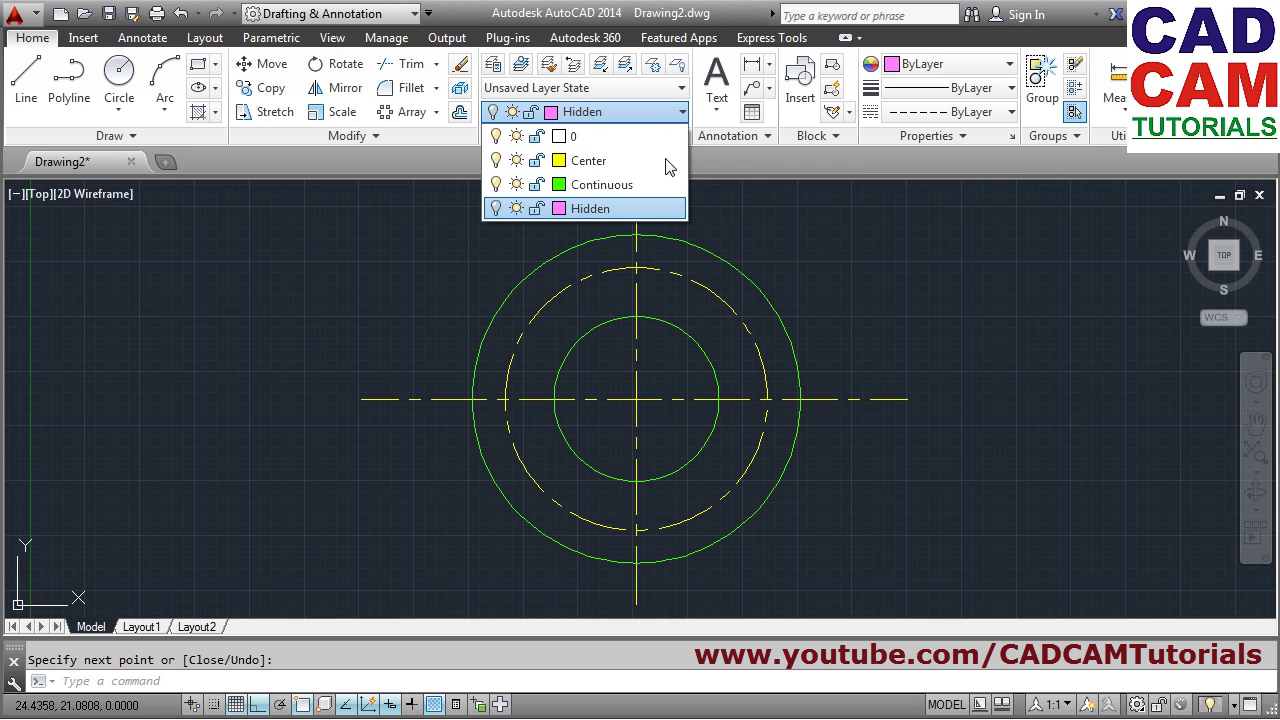
pyautogui.click(494, 209)
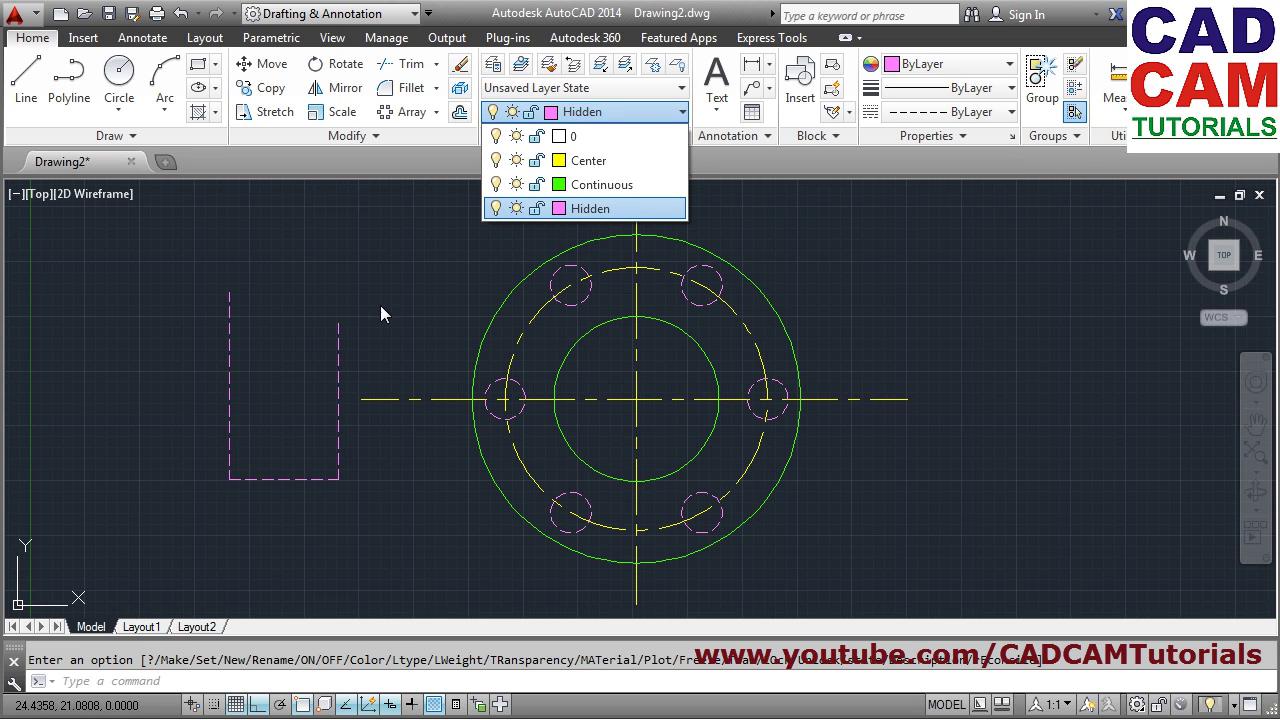
pyautogui.write('e')
pyautogui.press('Return')
pyautogui.click(342, 488)
pyautogui.click(184, 278)
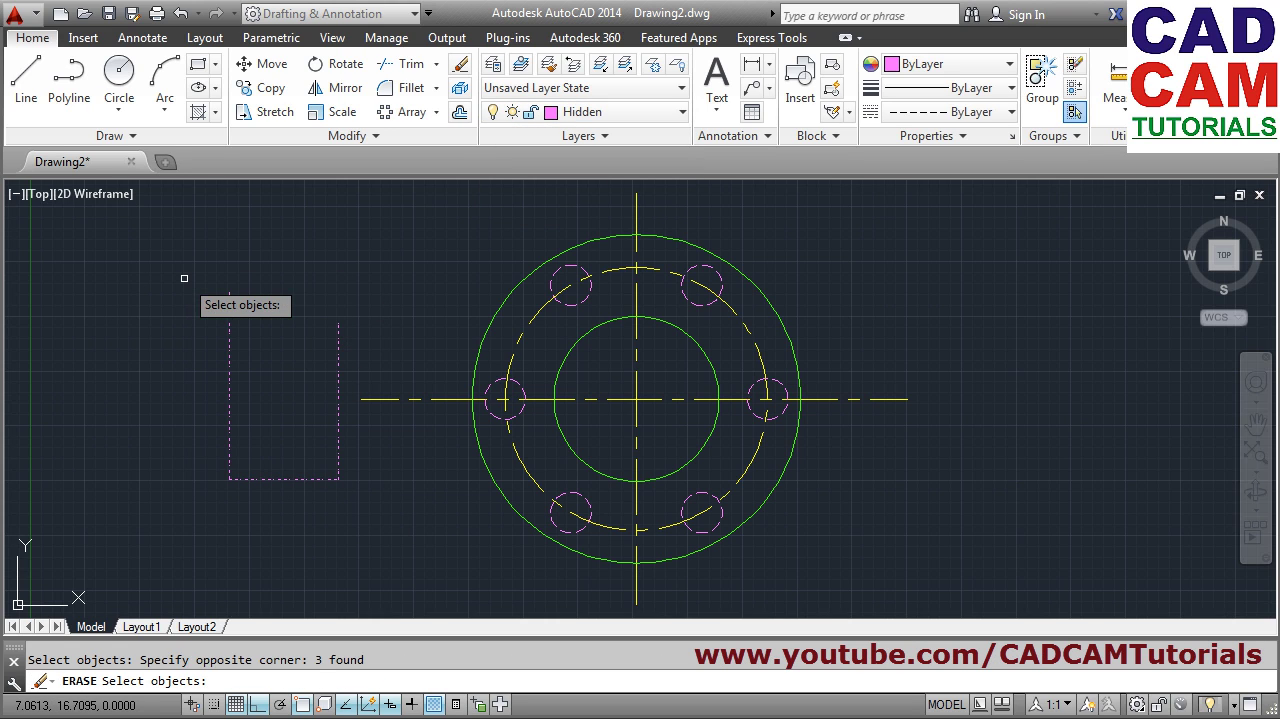
pyautogui.press('Return')
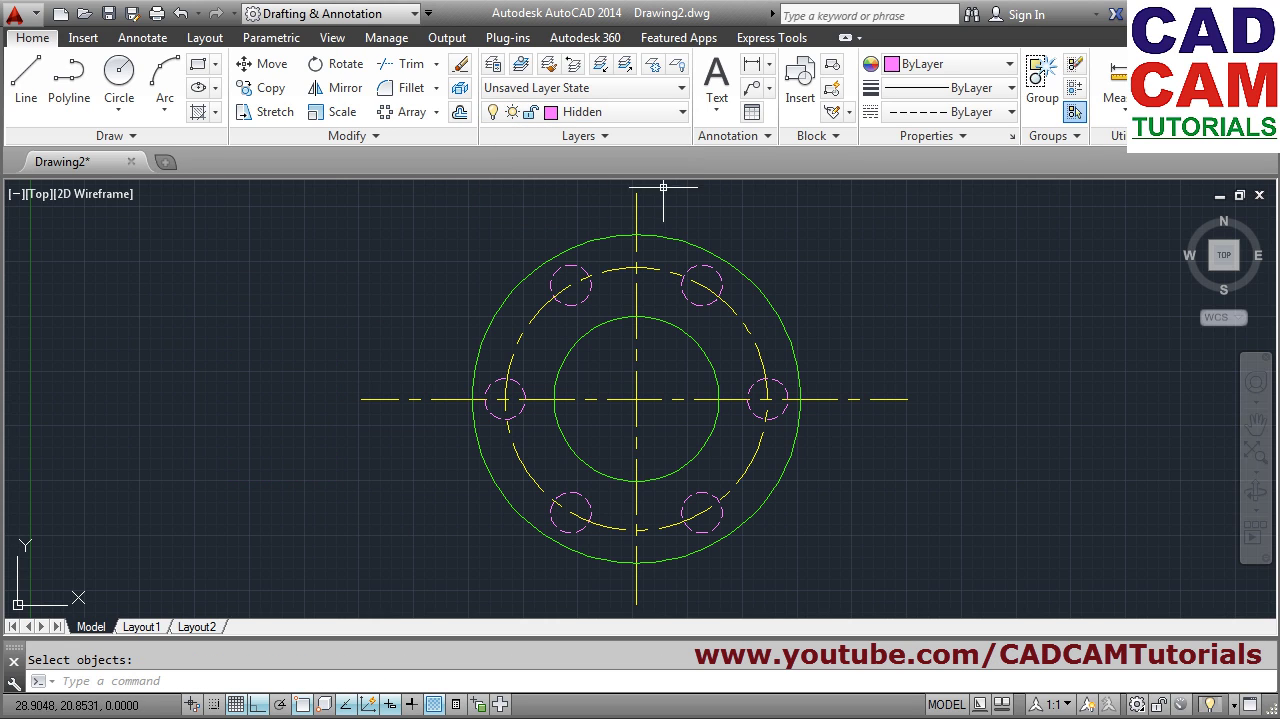
# Make Center the current layer and switch the Hidden layer off and back on
pyautogui.click(679, 113)
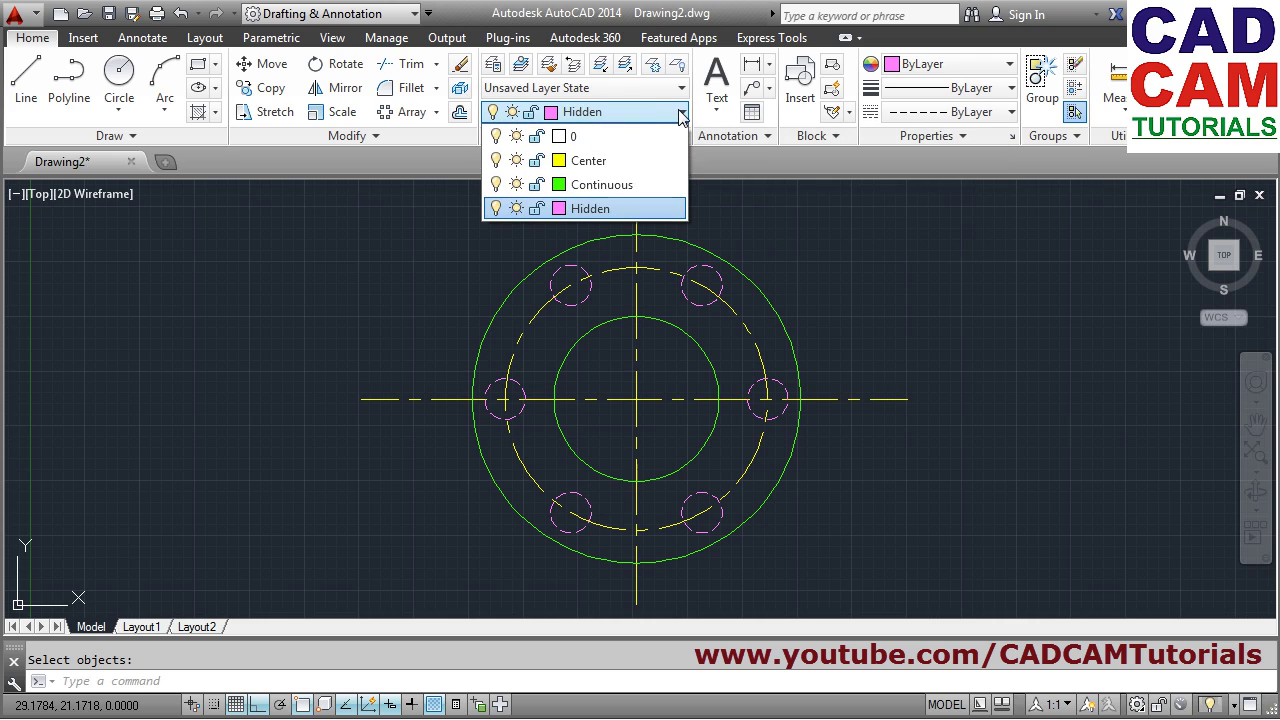
pyautogui.click(613, 168)
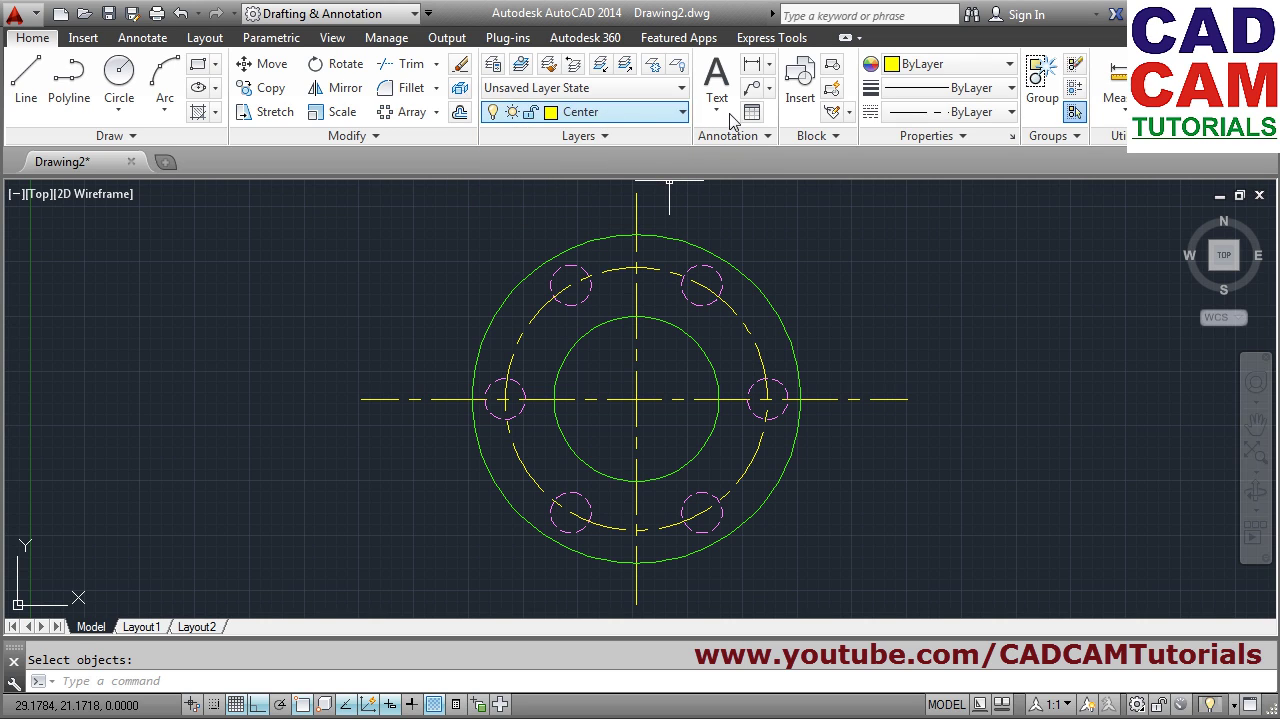
pyautogui.click(678, 119)
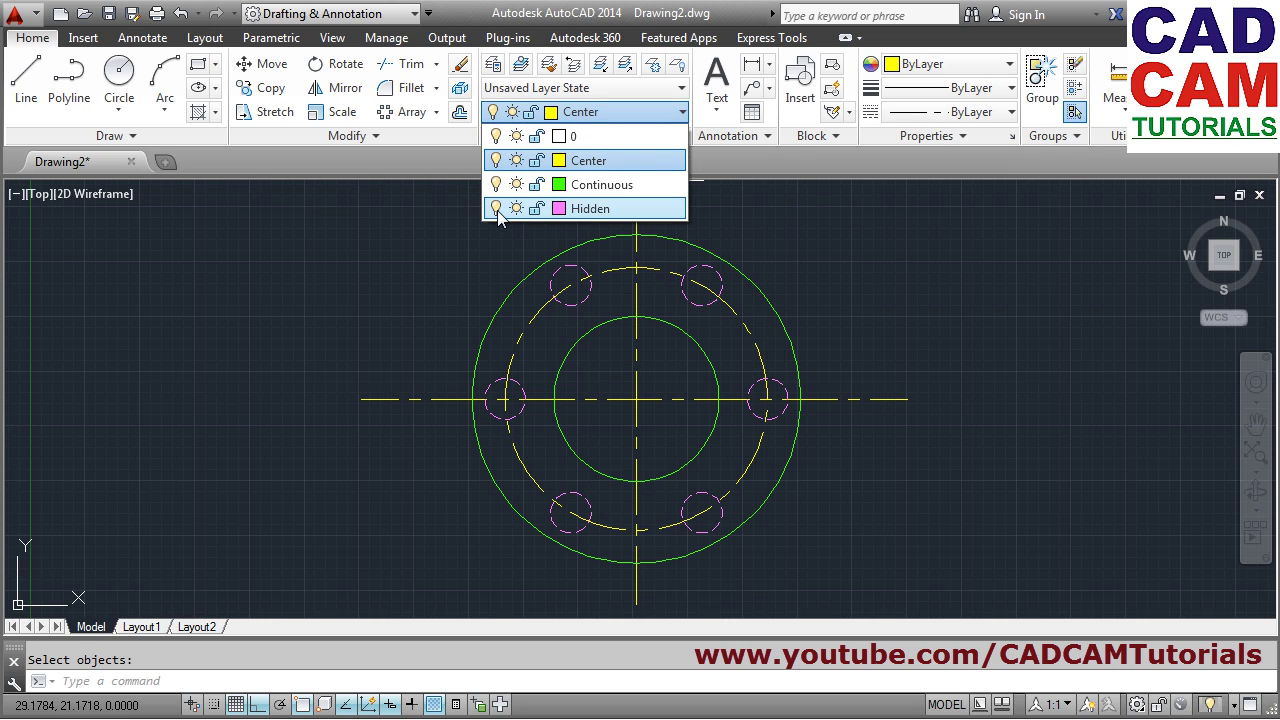
pyautogui.click(496, 209)
pyautogui.click(408, 307)
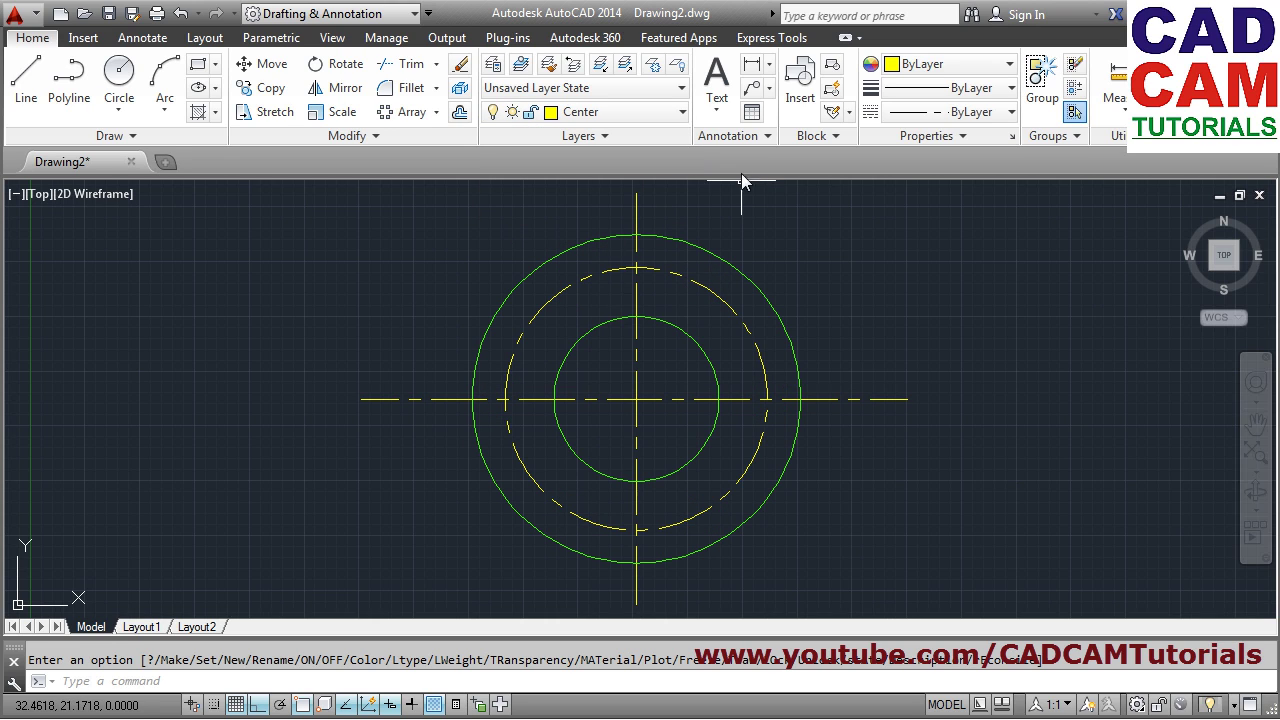
pyautogui.click(679, 112)
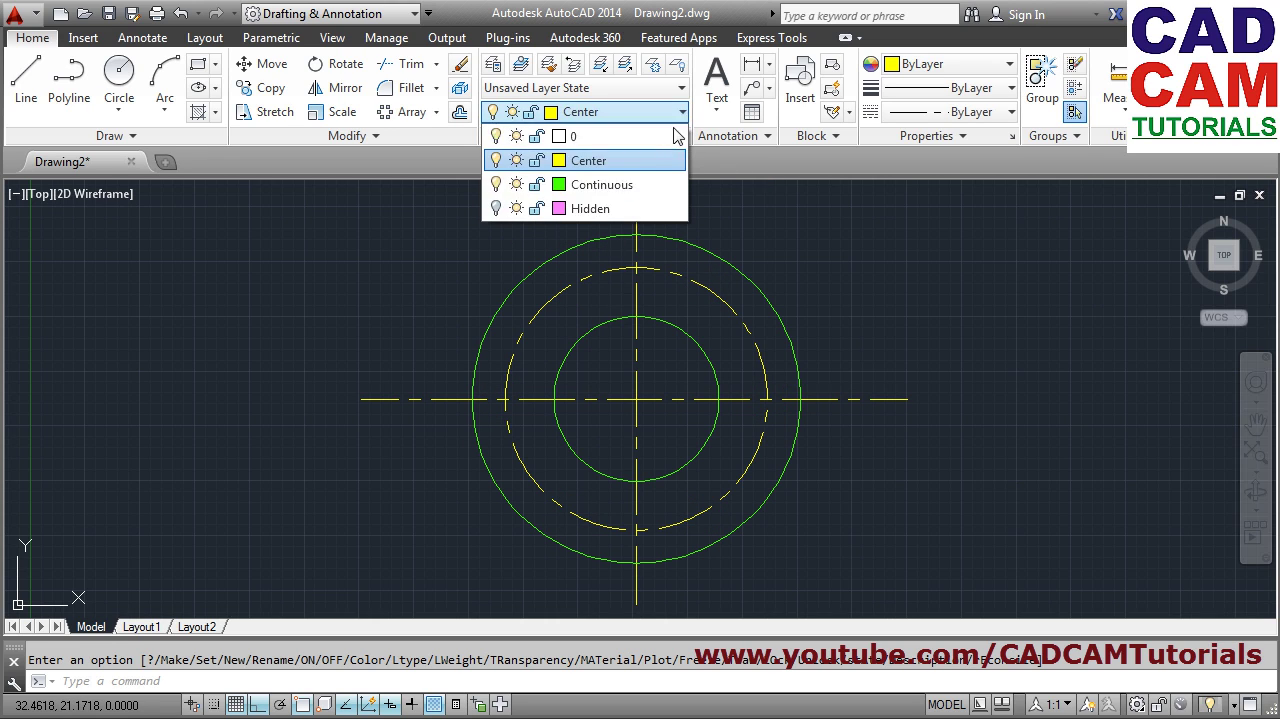
pyautogui.click(496, 209)
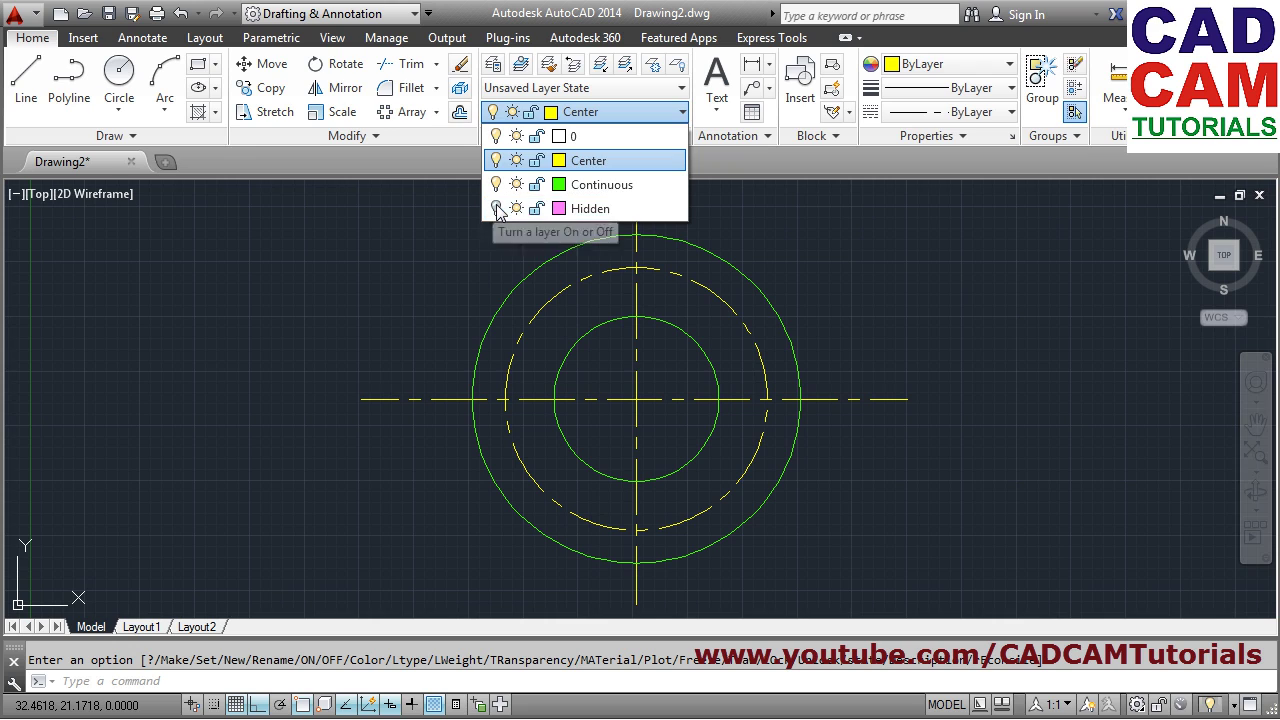
pyautogui.click(421, 309)
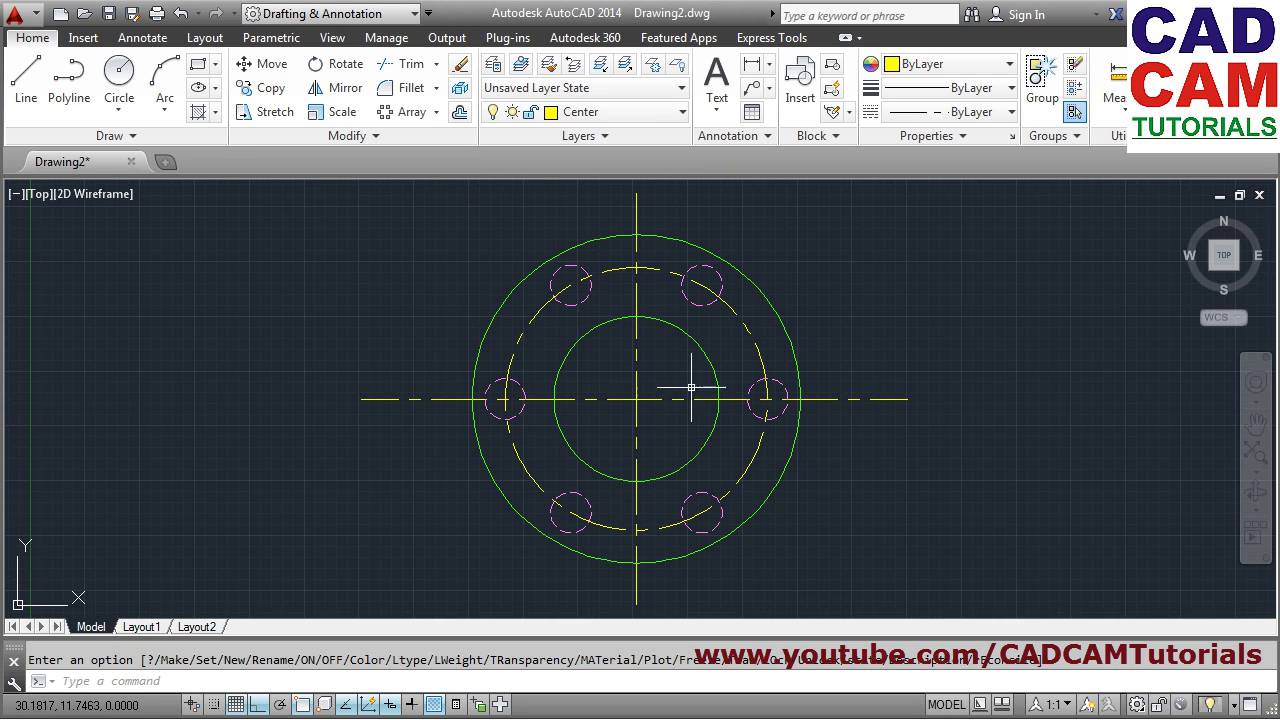
# Freeze and thaw the Hidden layer several times to compare the drawing, ending with the layer thawed
pyautogui.click(679, 116)
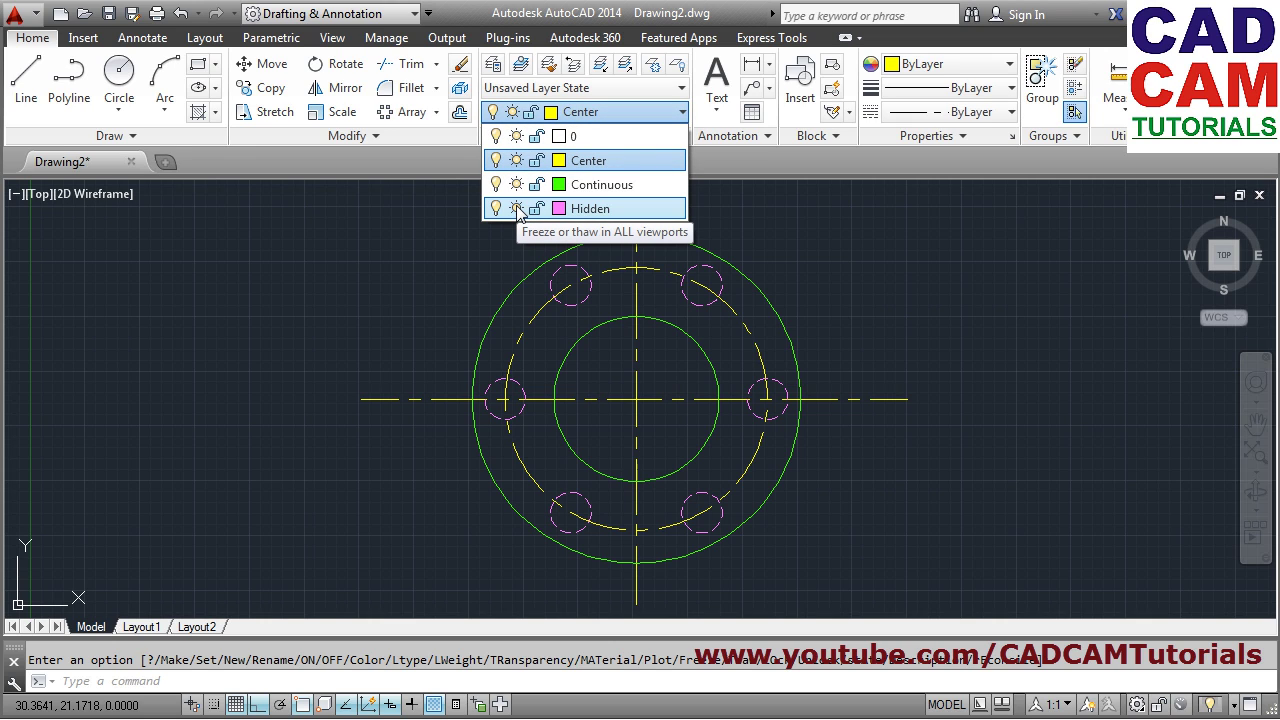
pyautogui.click(516, 208)
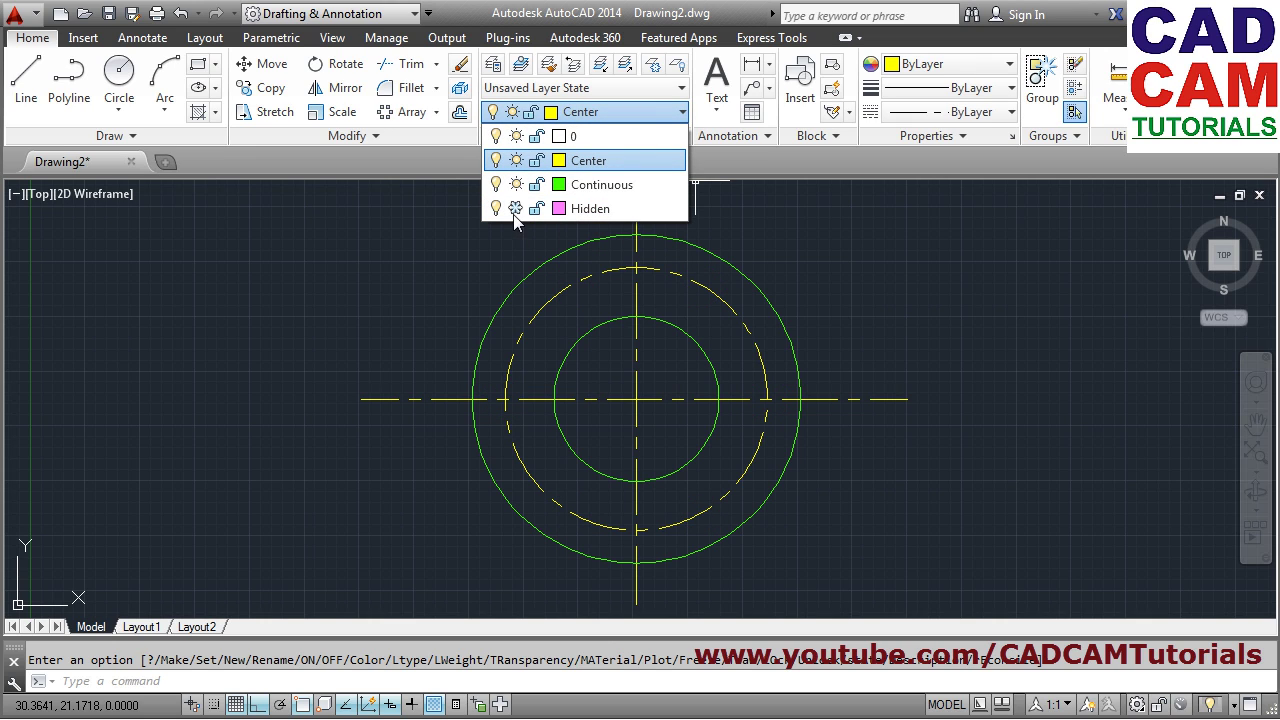
pyautogui.click(516, 209)
pyautogui.click(516, 209)
pyautogui.click(516, 209)
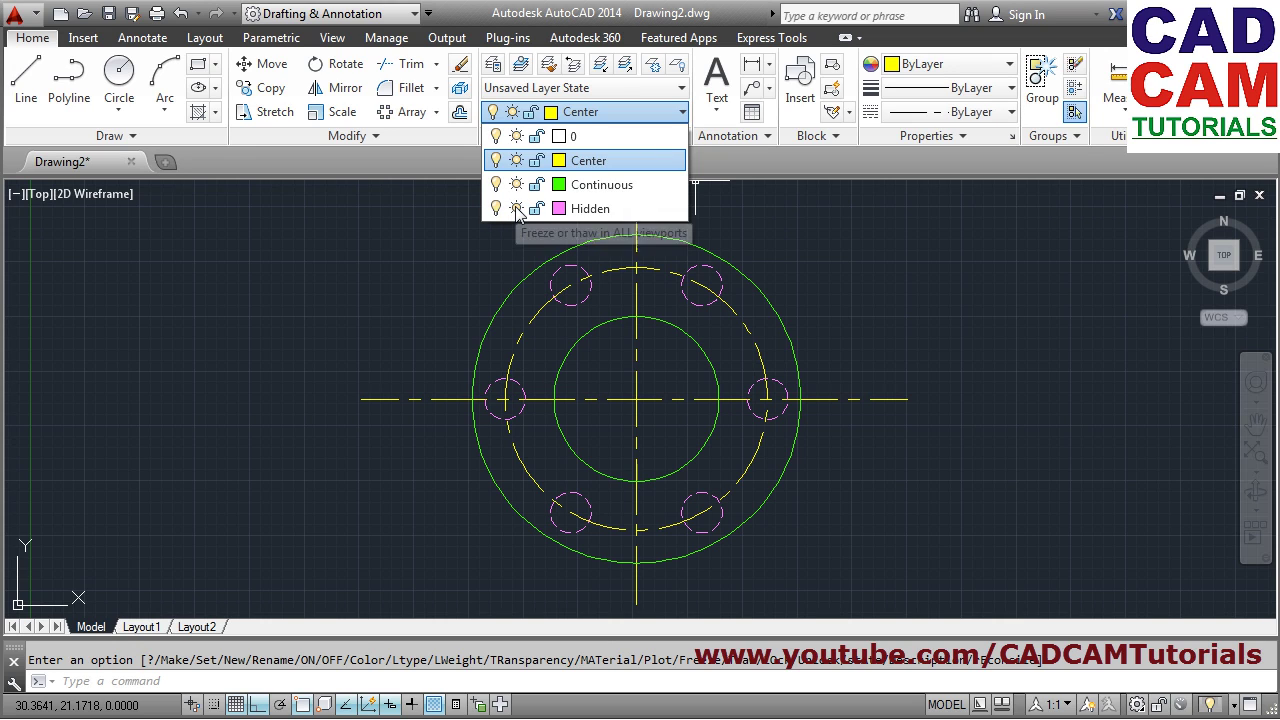
pyautogui.click(516, 208)
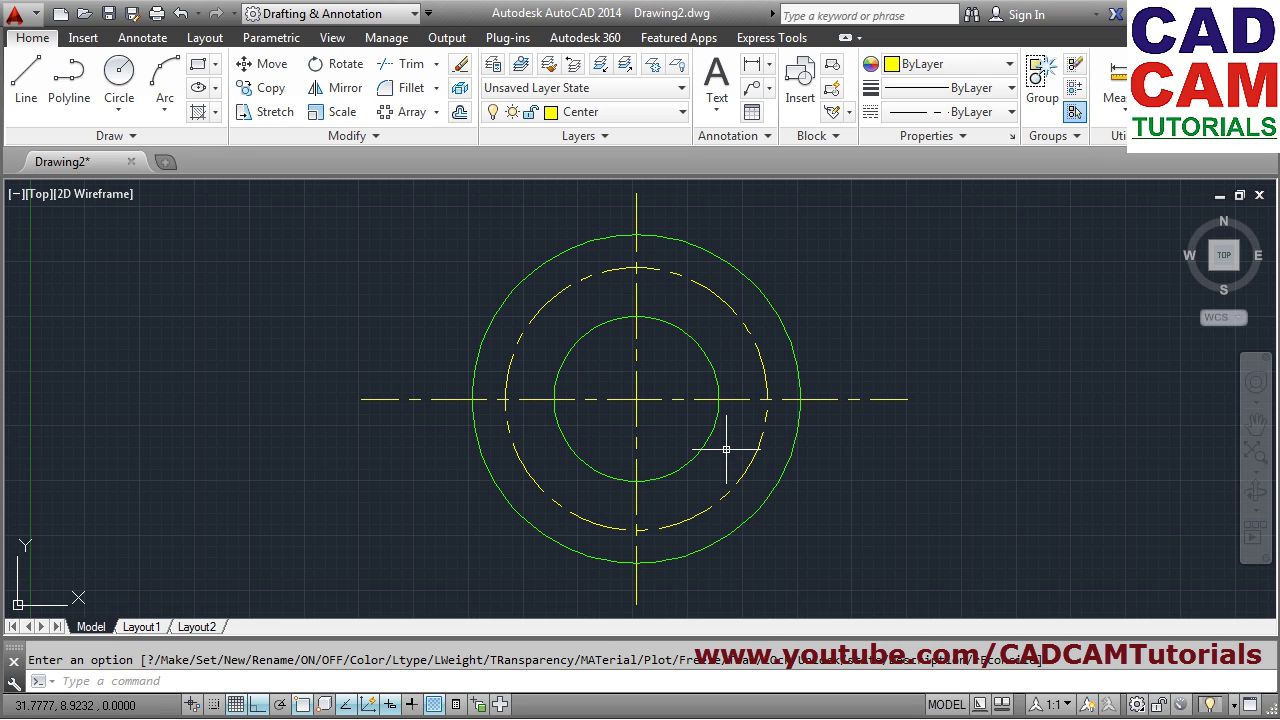
pyautogui.click(640, 118)
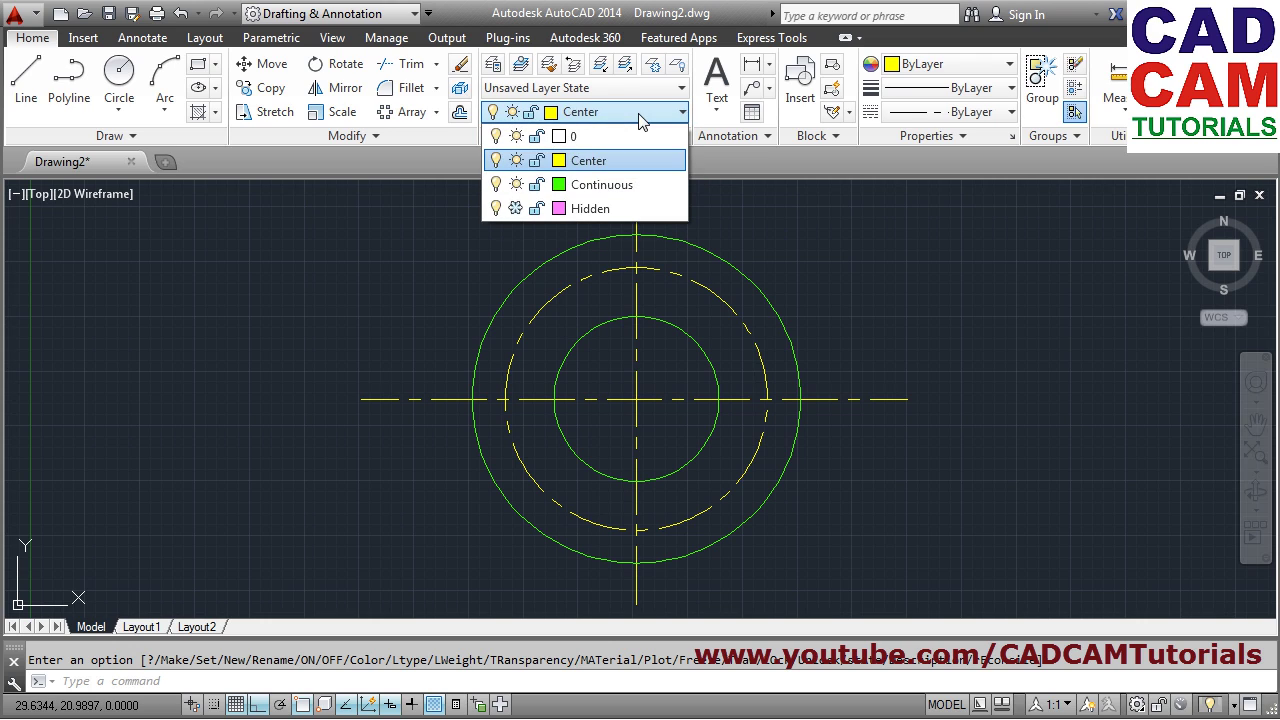
pyautogui.click(516, 209)
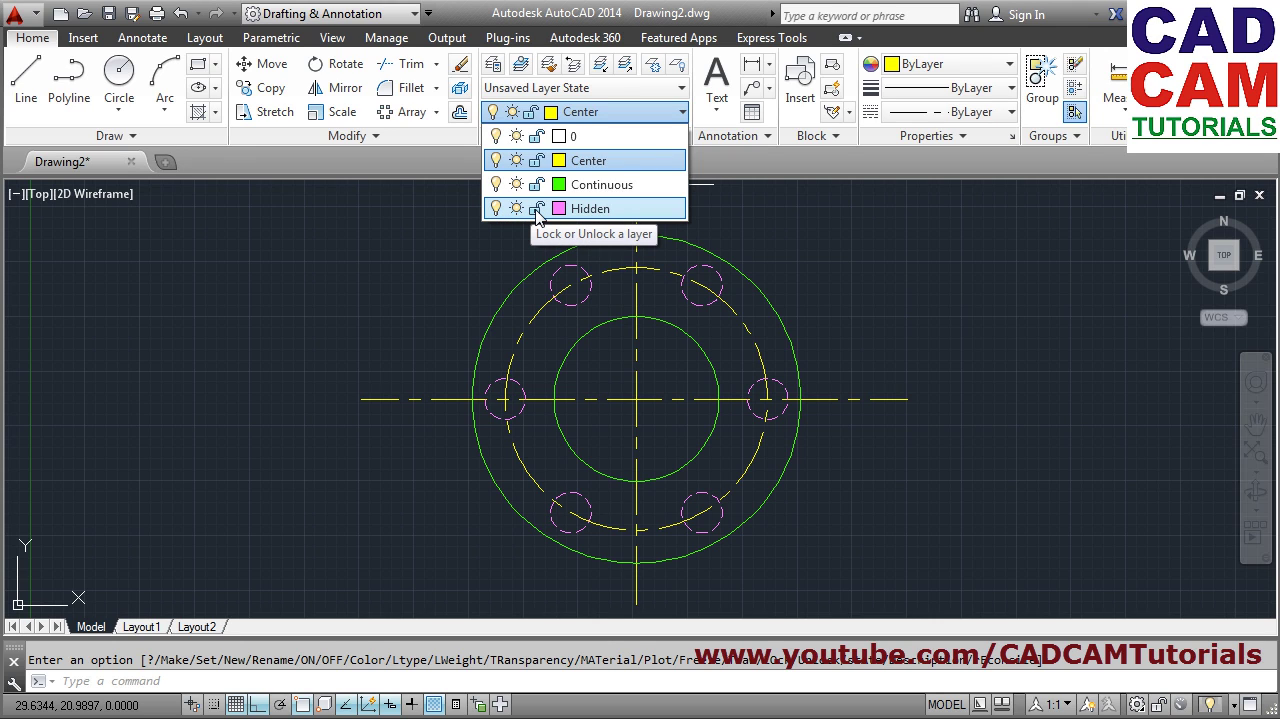
# Lock the Hidden layer and erase the flange using a crossing selection over all its objects
pyautogui.click(537, 210)
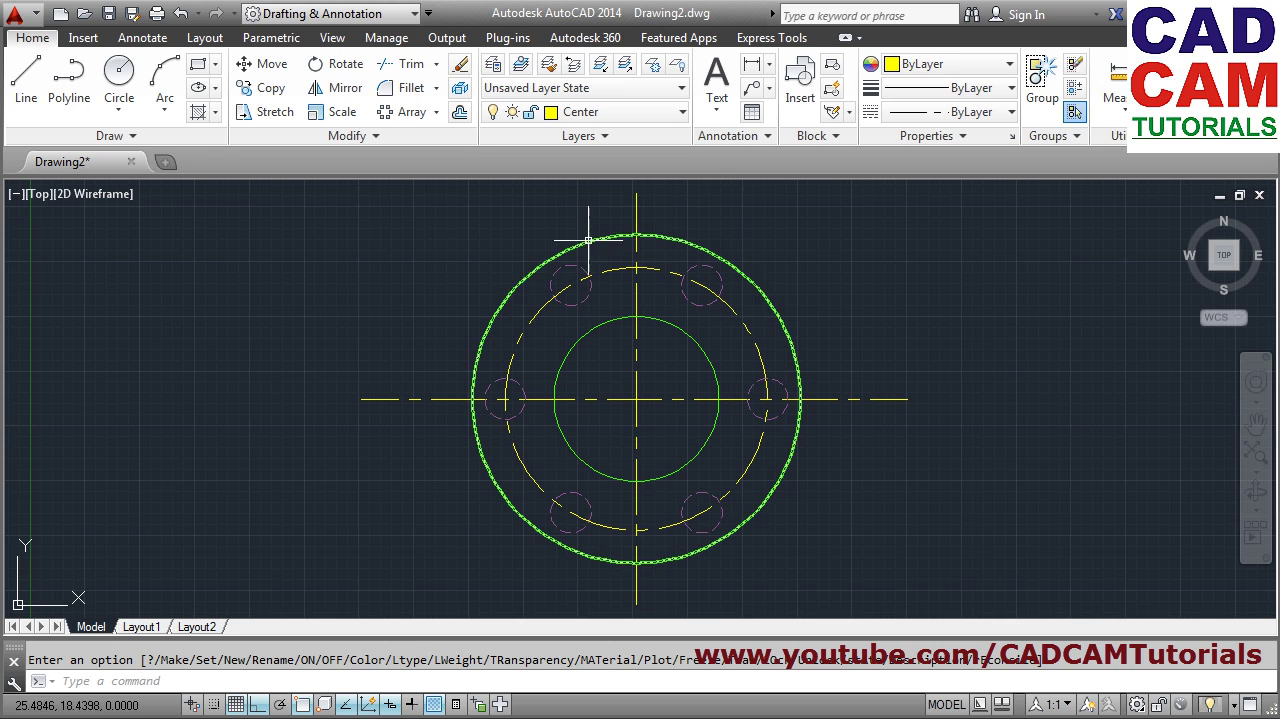
pyautogui.click(460, 66)
pyautogui.click(816, 210)
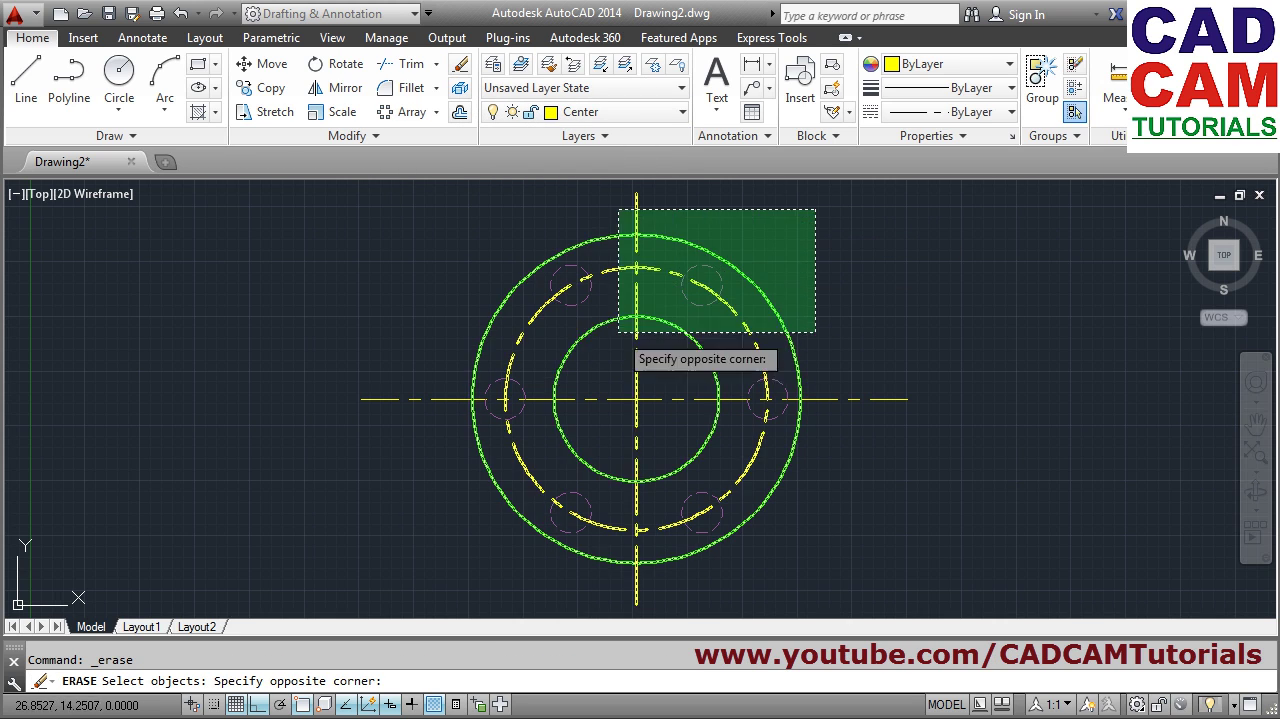
pyautogui.click(420, 540)
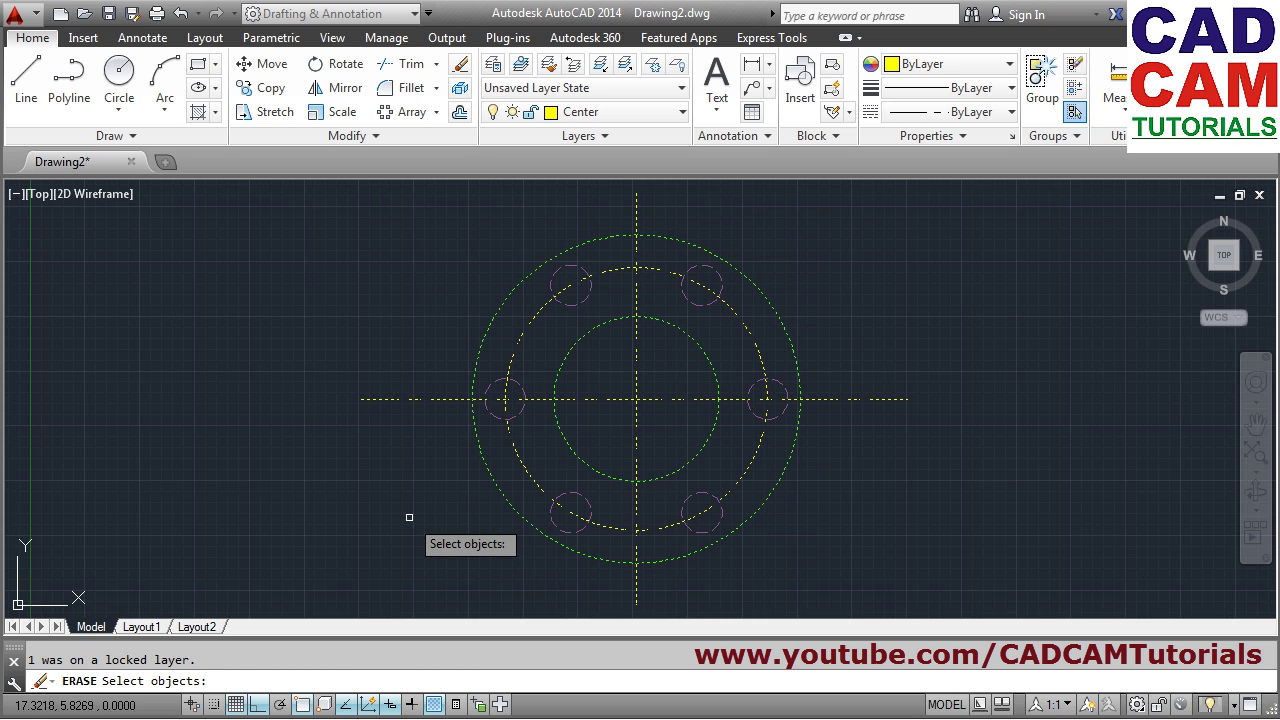
pyautogui.press('Return')
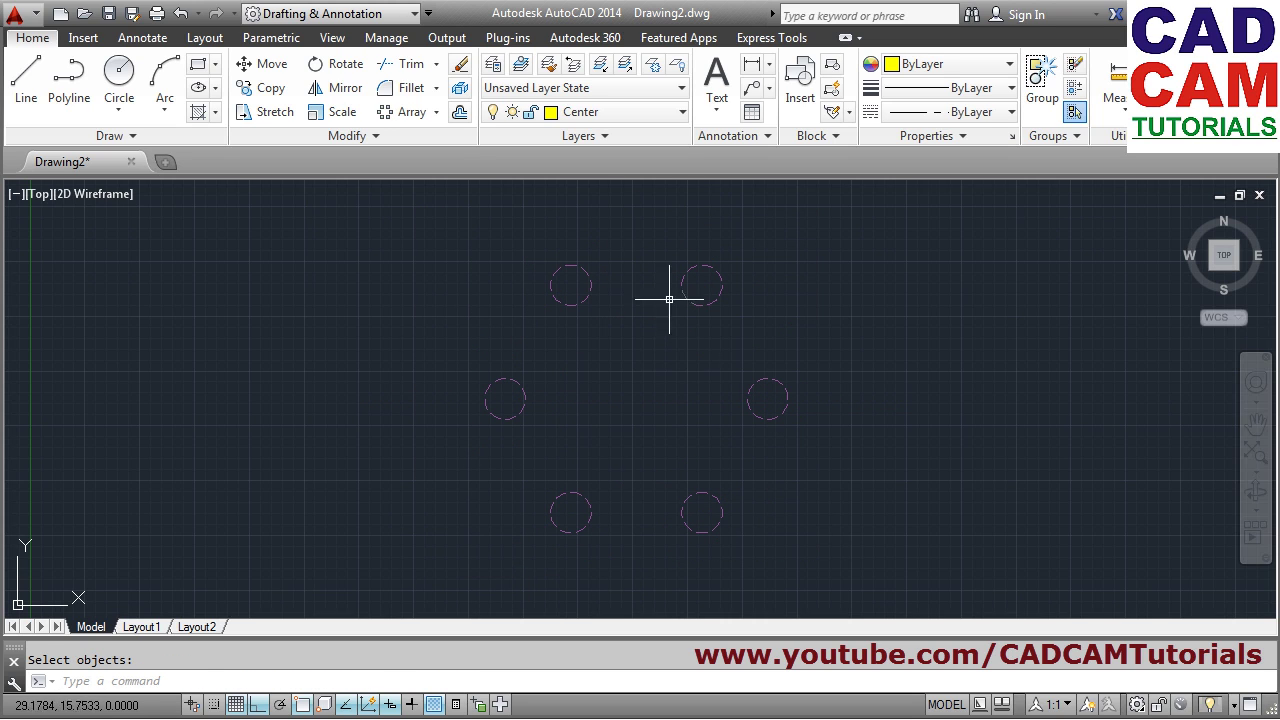
# Undo the erase of the flange and unlock the Hidden layer
pyautogui.click(183, 16)
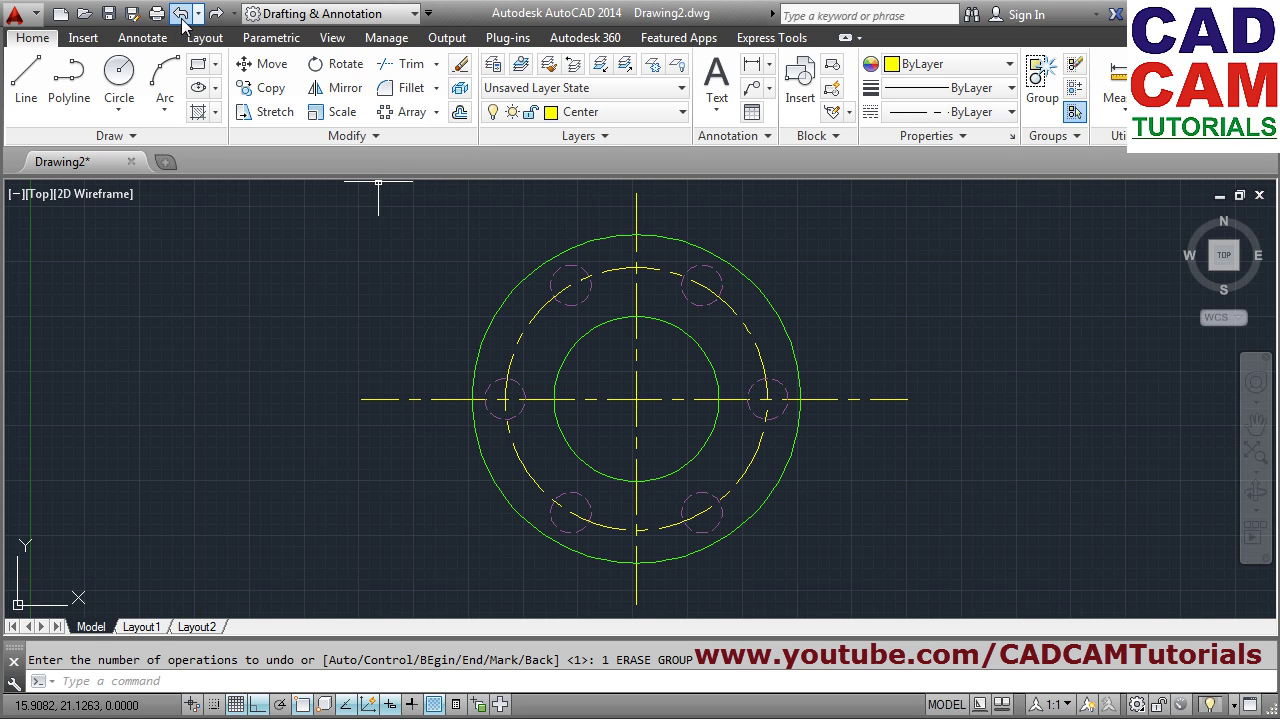
pyautogui.click(560, 111)
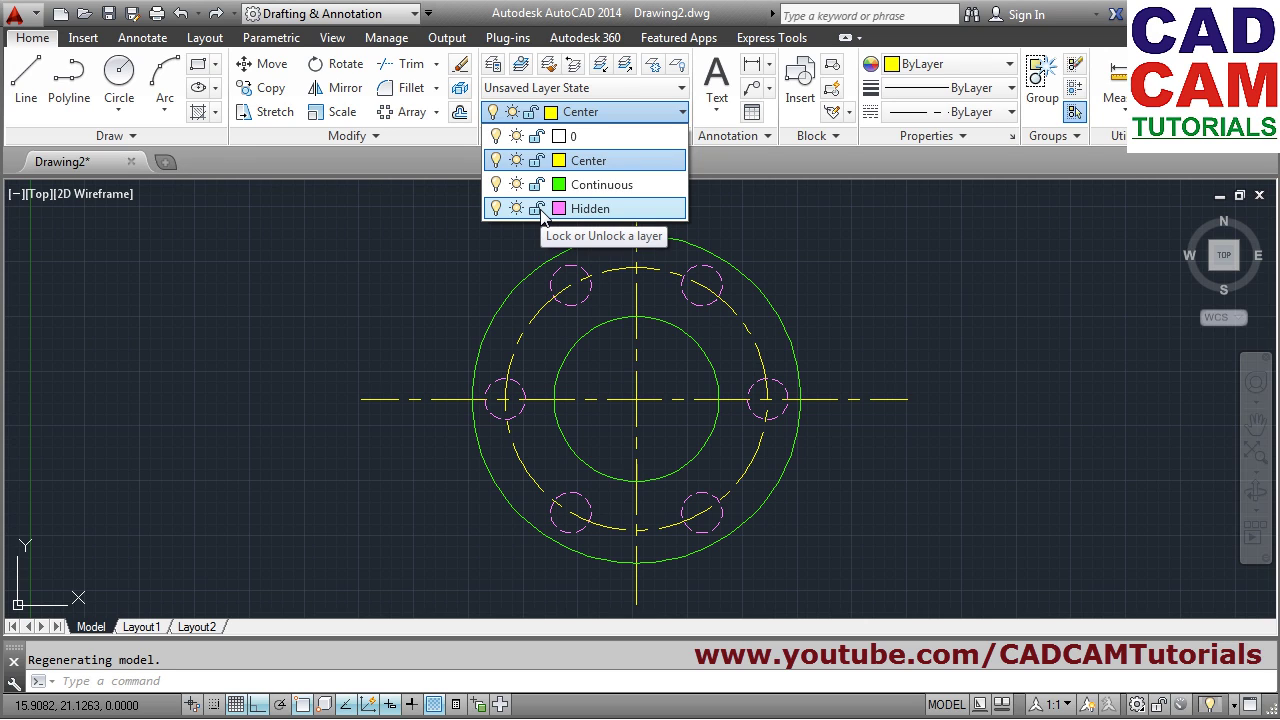
pyautogui.click(886, 299)
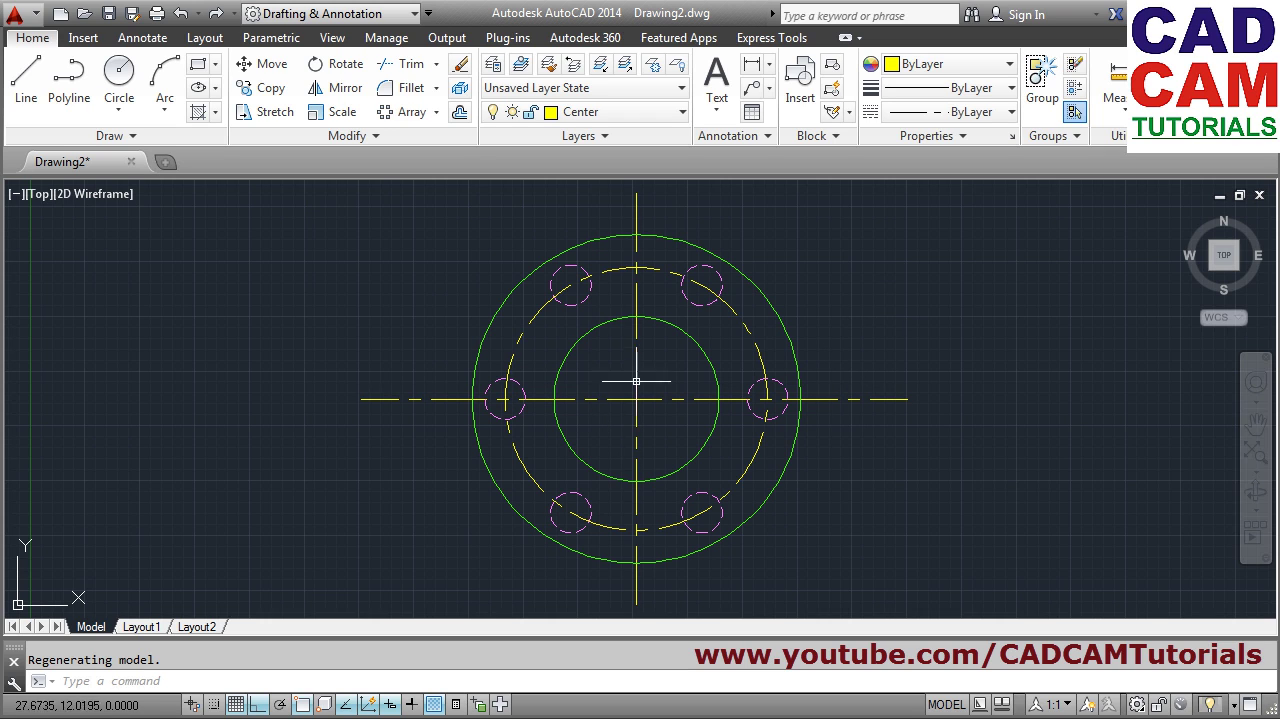
# Hatch all four quadrants of the flange's inner circle with the ANSI31 pattern at scale 1 on the Center layer
pyautogui.click(199, 117)
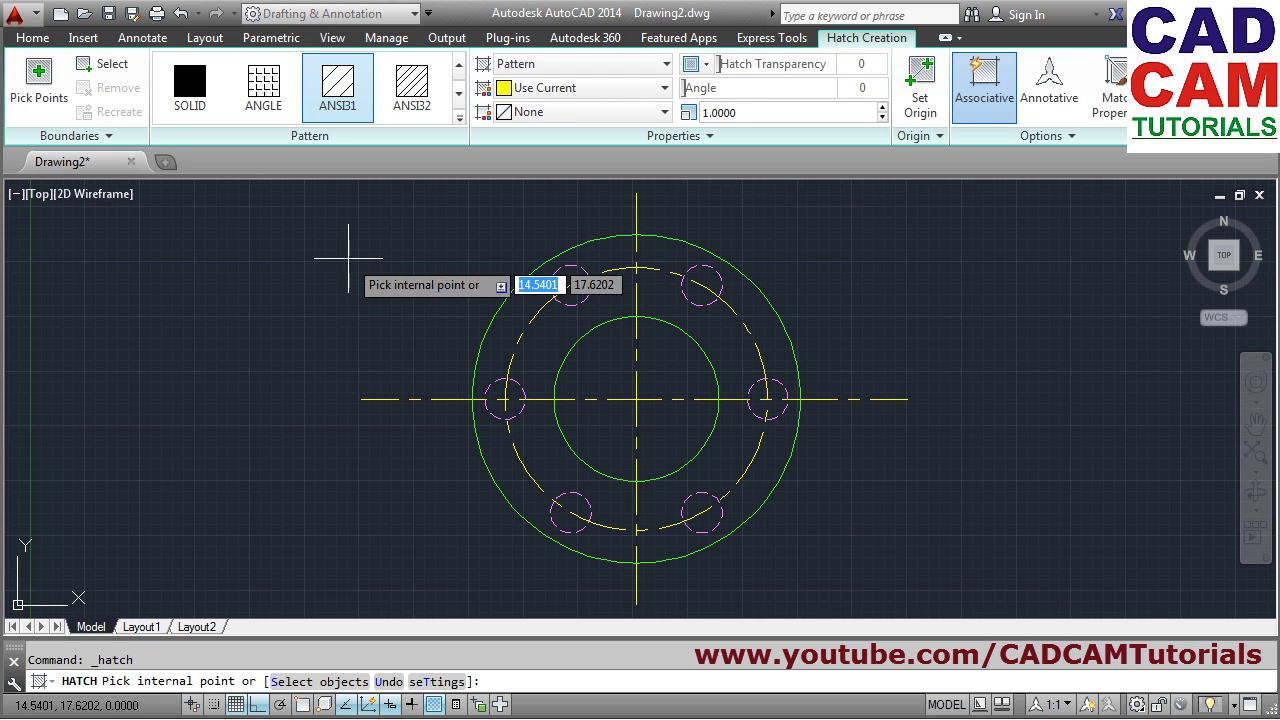
pyautogui.click(459, 118)
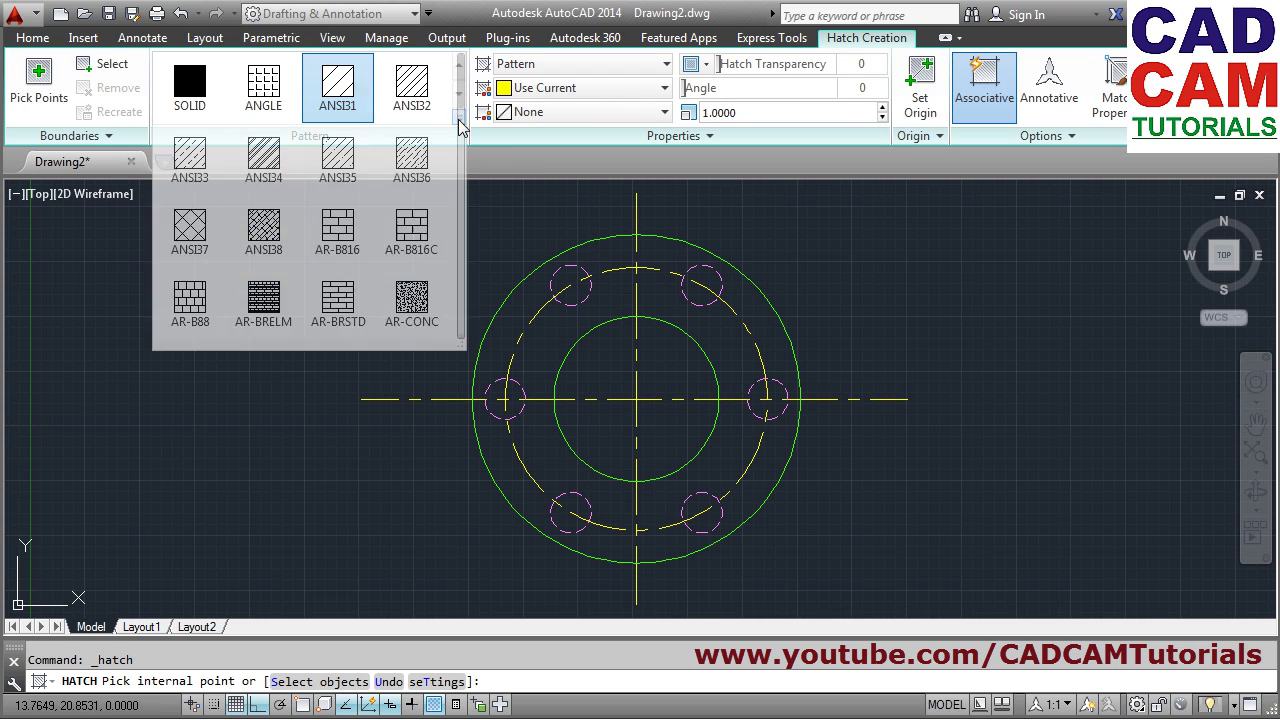
pyautogui.moveTo(463, 96)
pyautogui.mouseDown()
pyautogui.moveTo(476, 338)
pyautogui.moveTo(466, 88)
pyautogui.mouseUp()
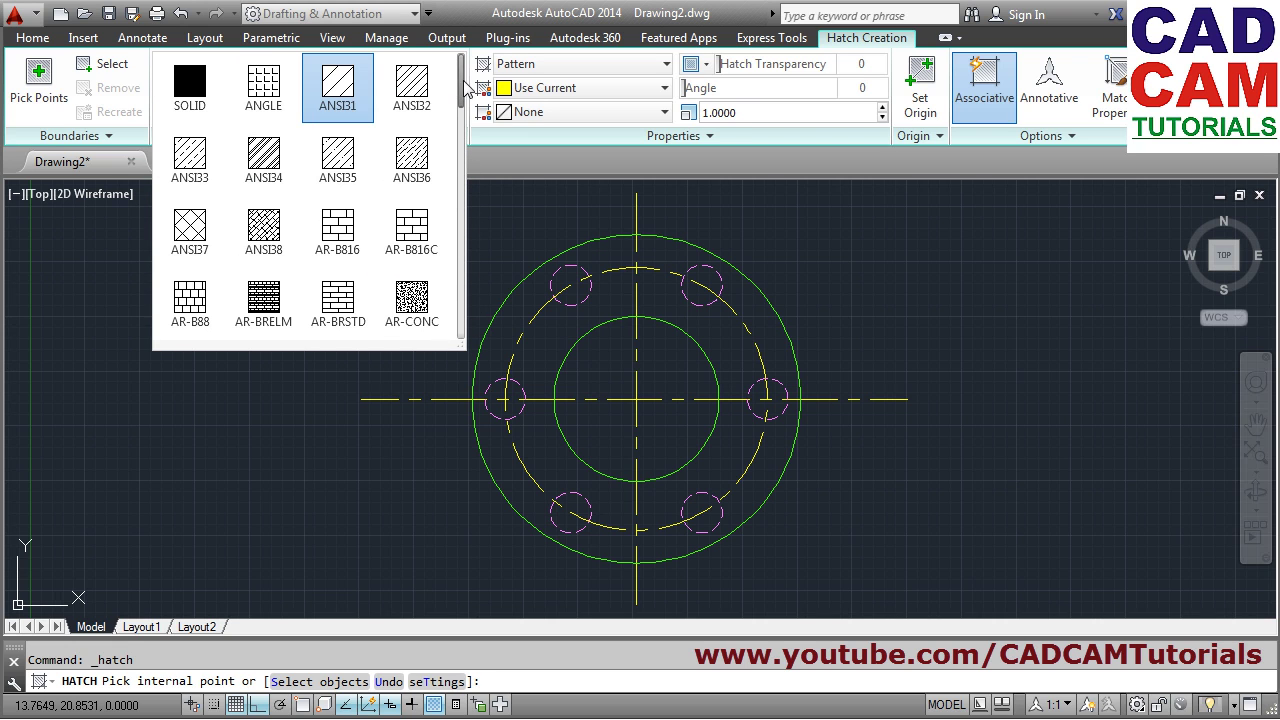
pyautogui.click(336, 96)
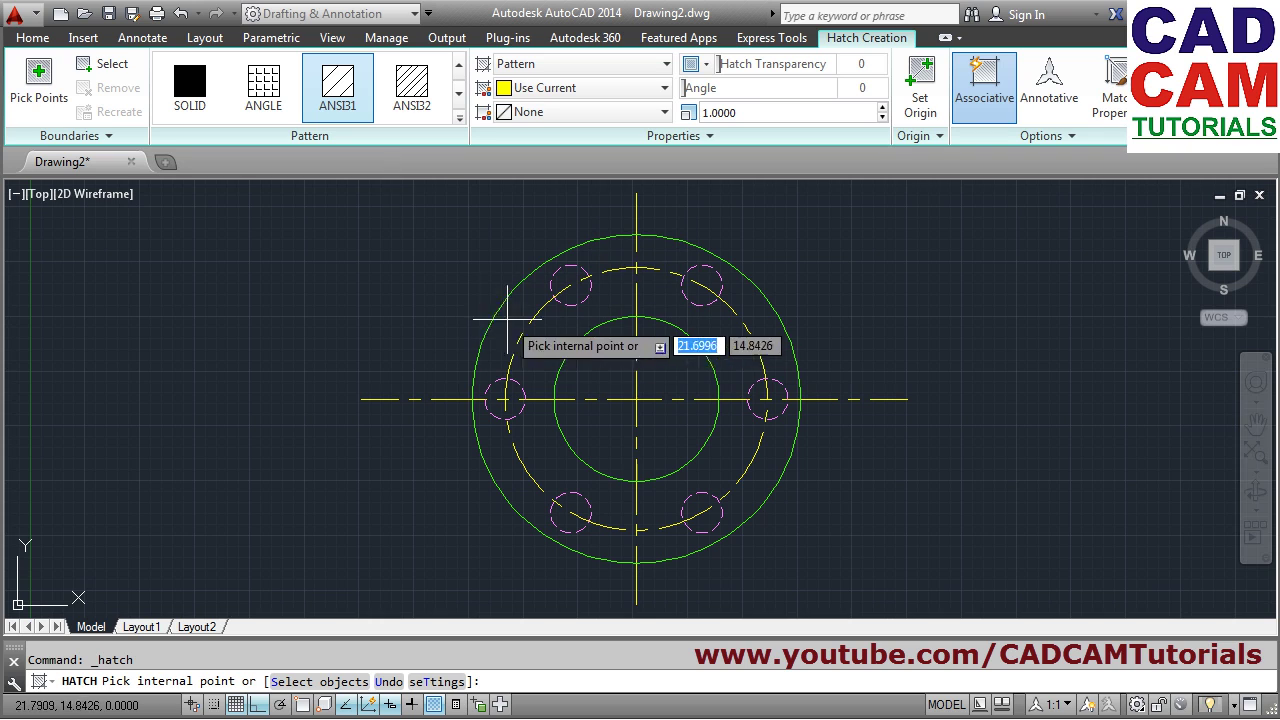
pyautogui.click(603, 373)
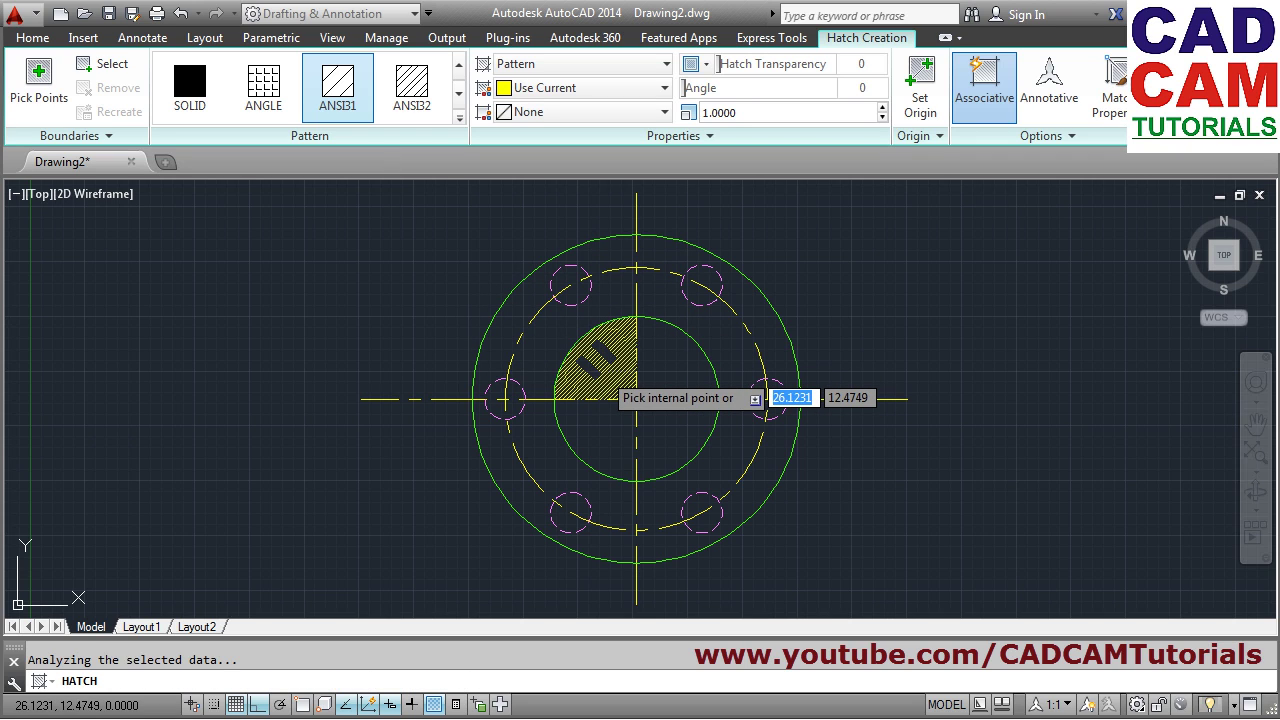
pyautogui.click(663, 383)
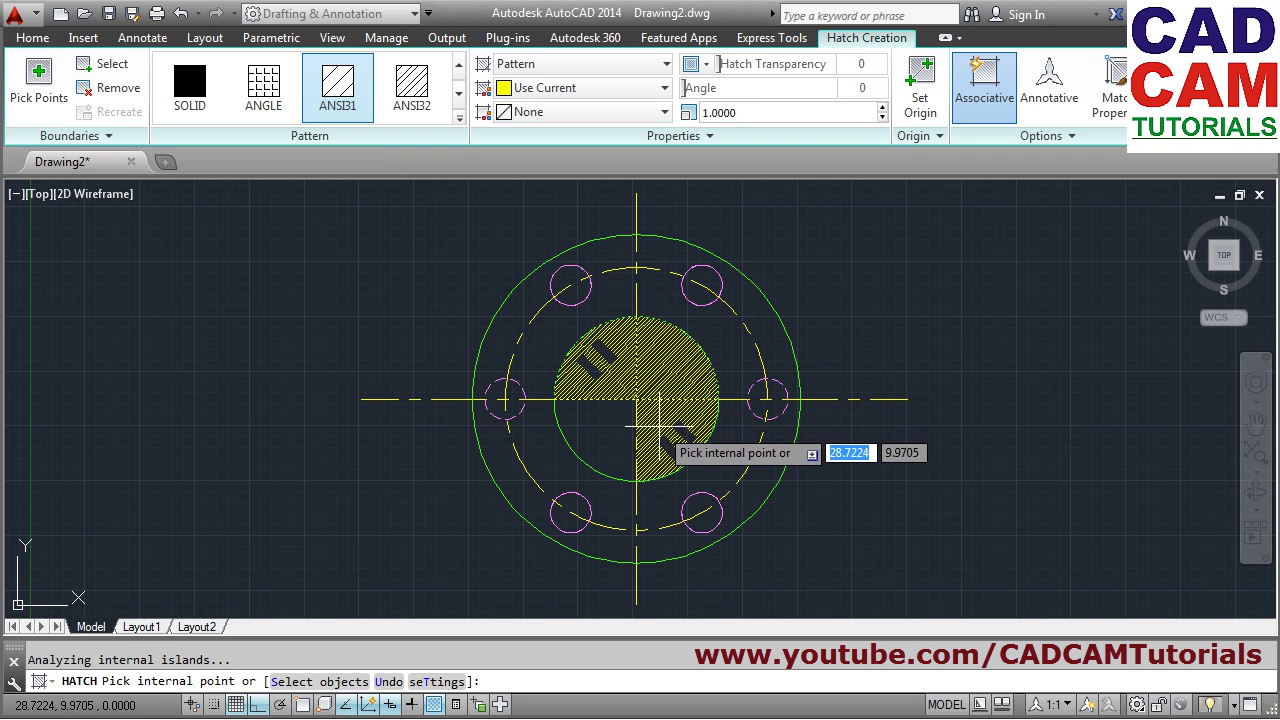
pyautogui.click(657, 422)
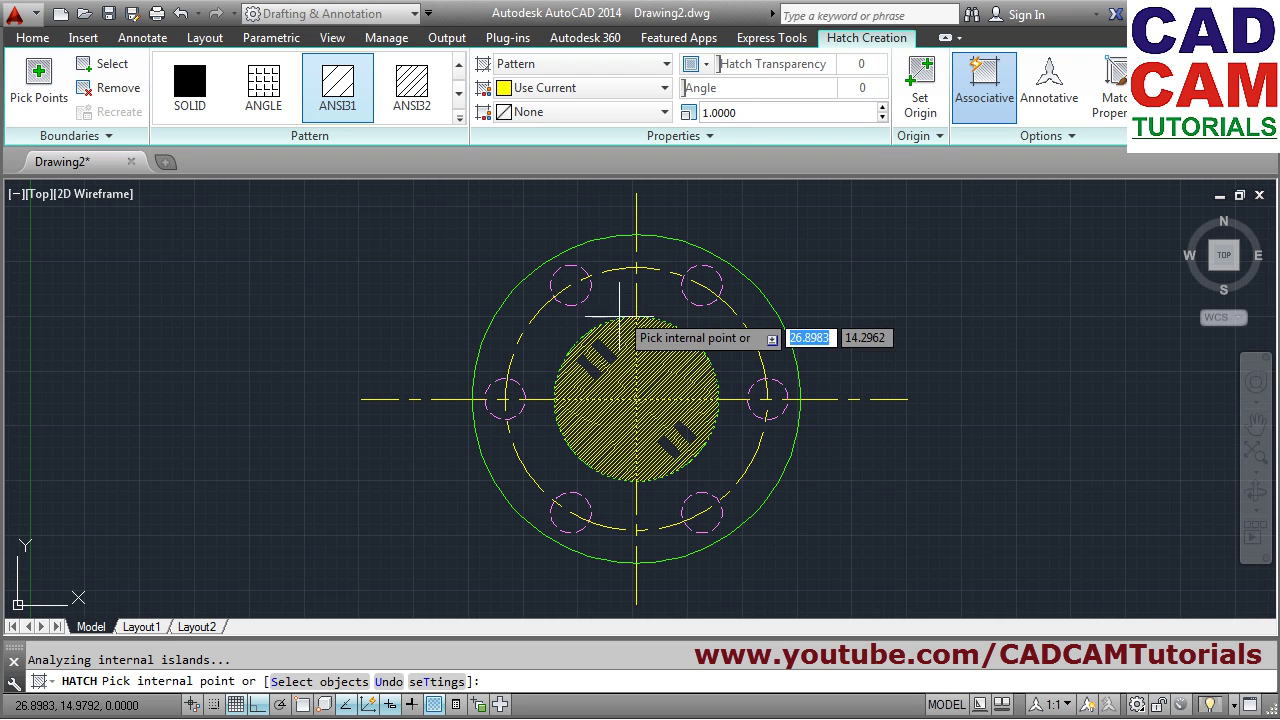
pyautogui.click(609, 401)
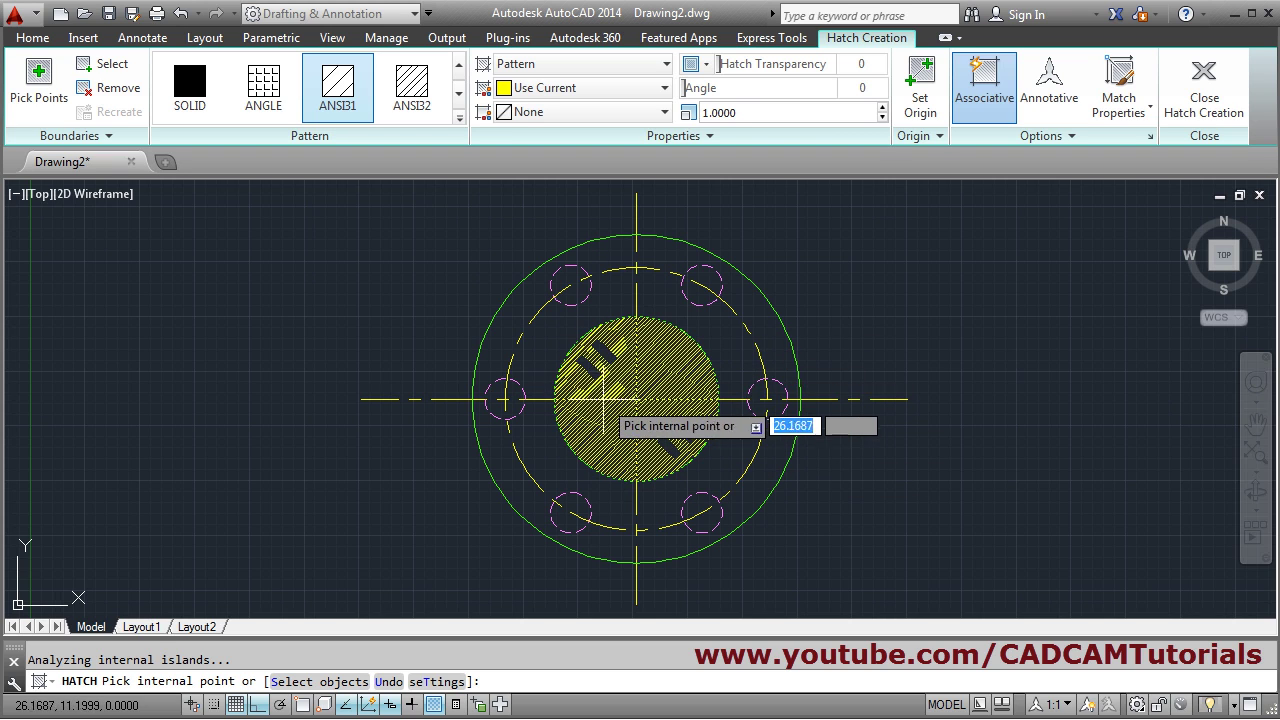
pyautogui.click(603, 380)
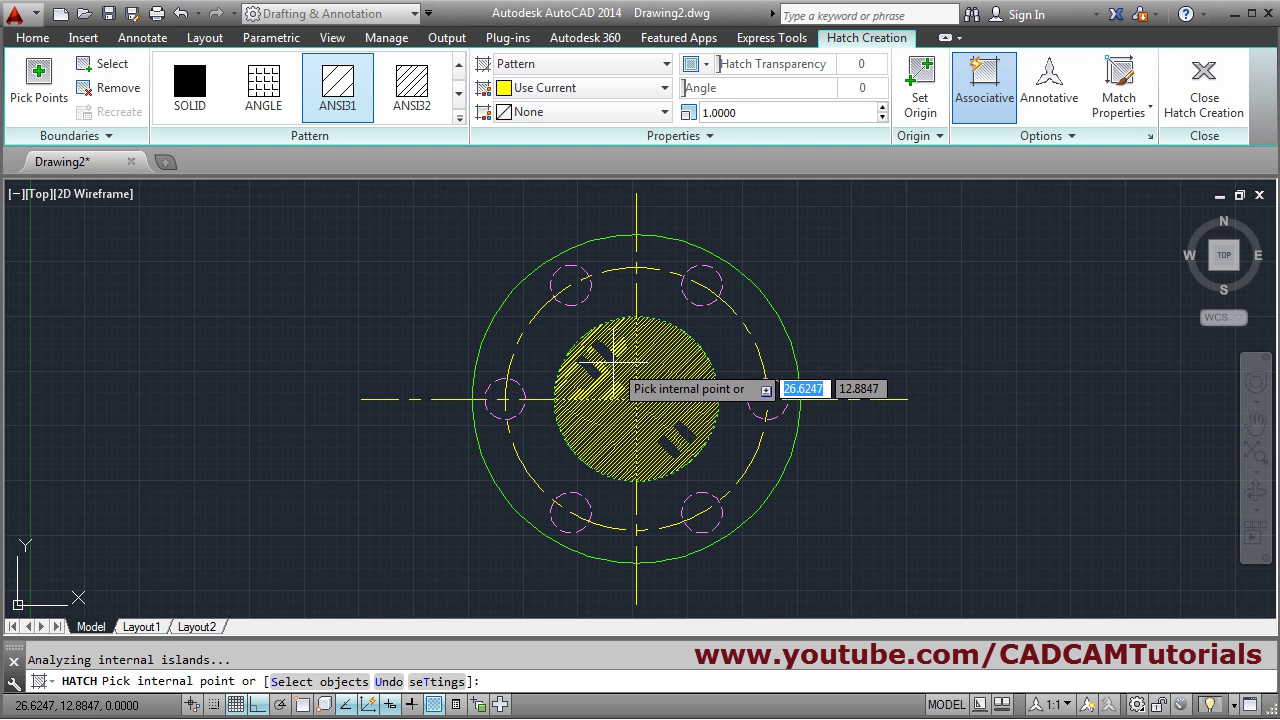
pyautogui.click(1205, 85)
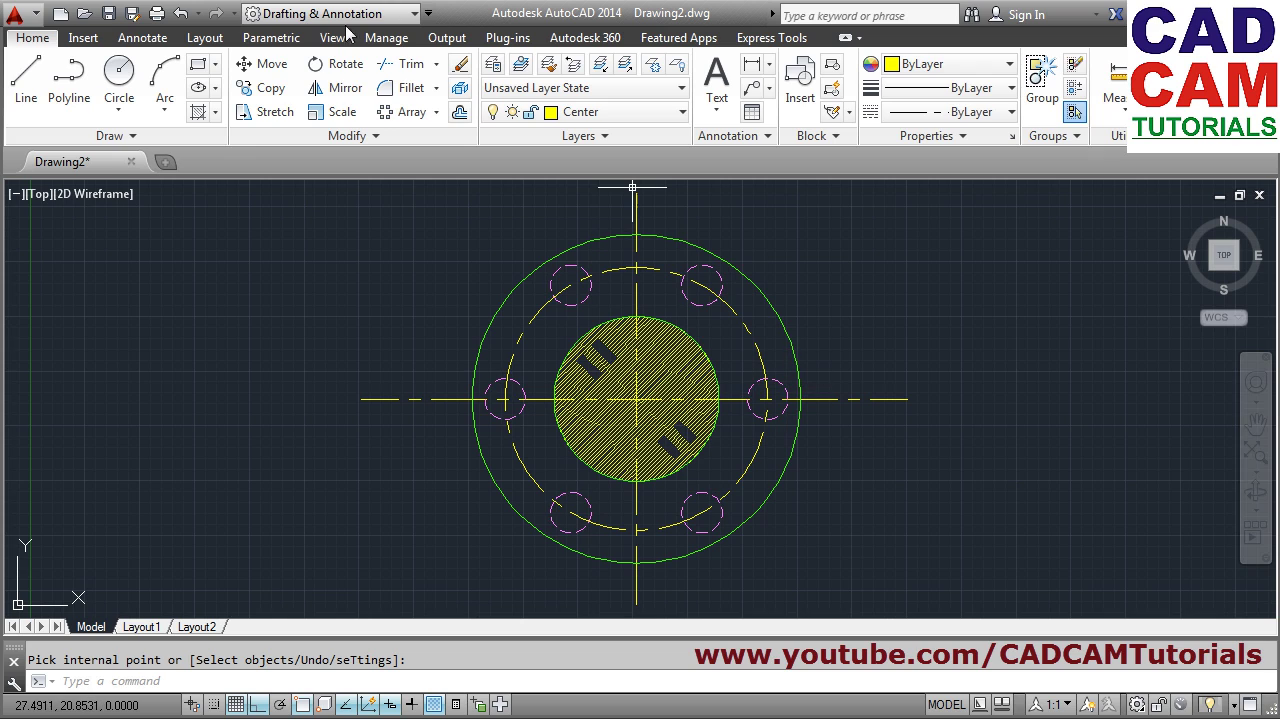
# Undo the inner circle's hatch and make Continuous the current layer
pyautogui.click(180, 13)
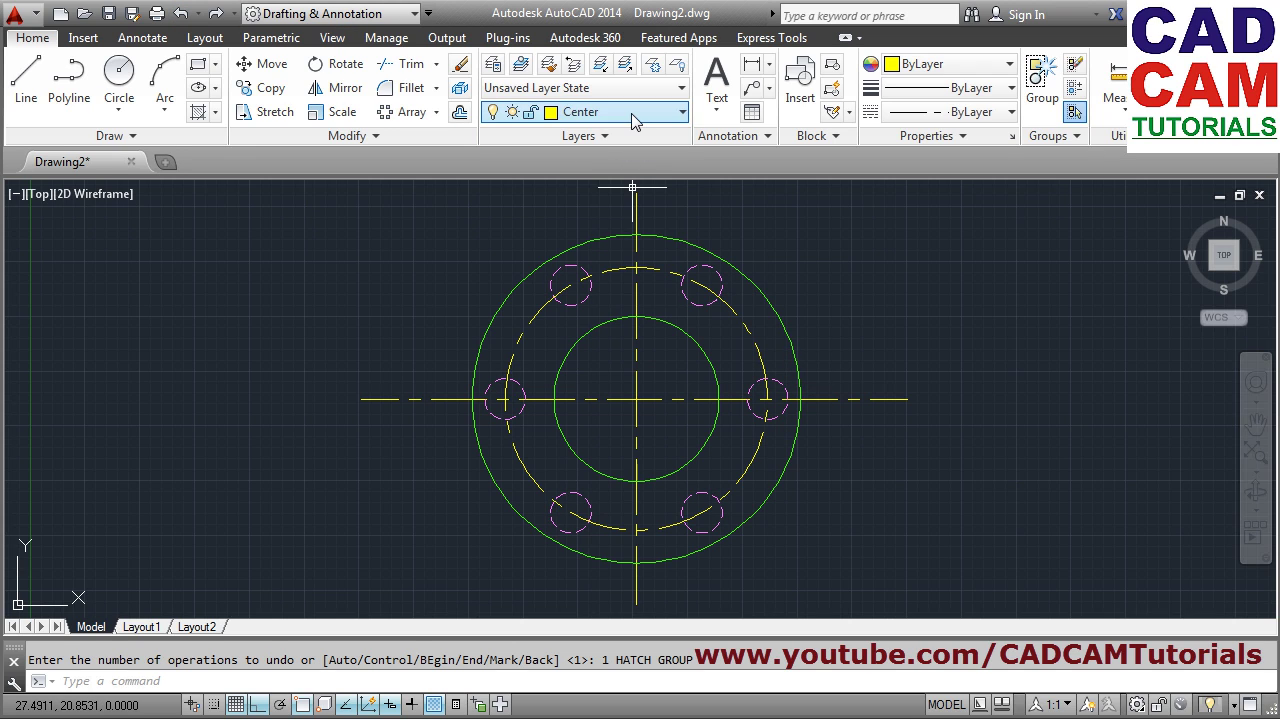
pyautogui.click(631, 113)
pyautogui.click(622, 185)
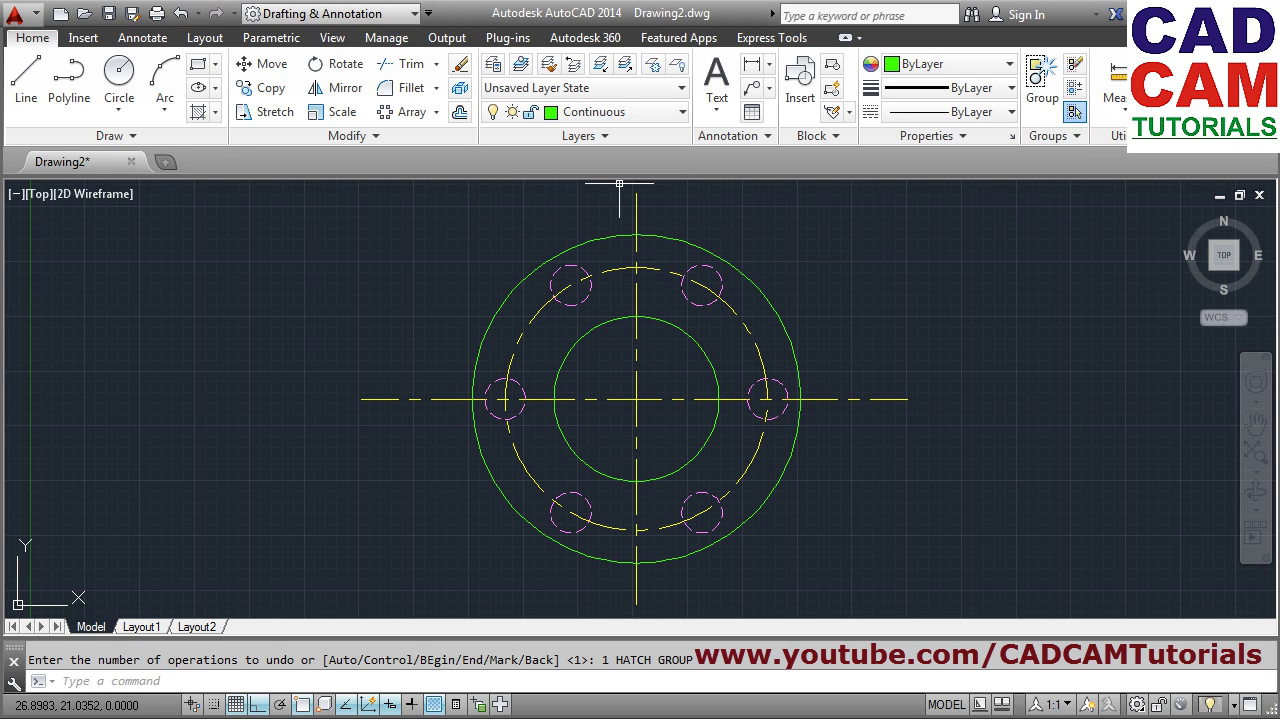
# Start a new hatch with the ANSI31 pattern and fill all four quadrants of the inner circle
pyautogui.click(198, 114)
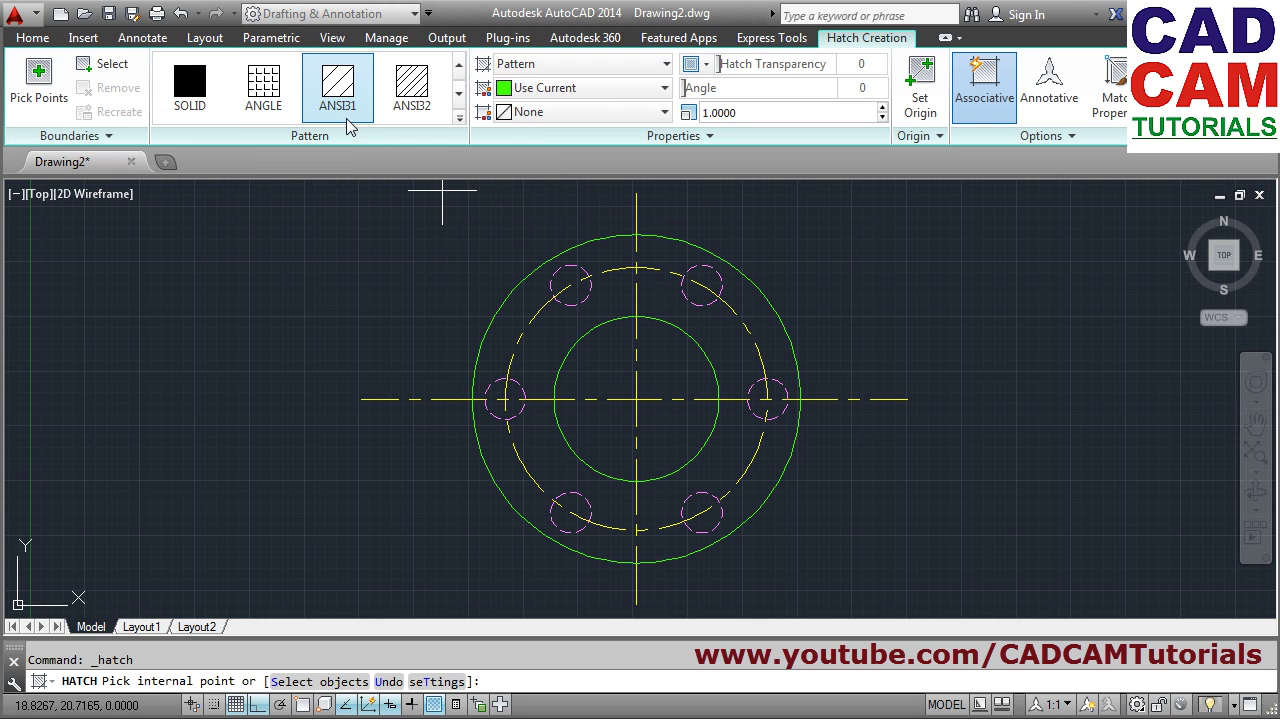
pyautogui.click(345, 103)
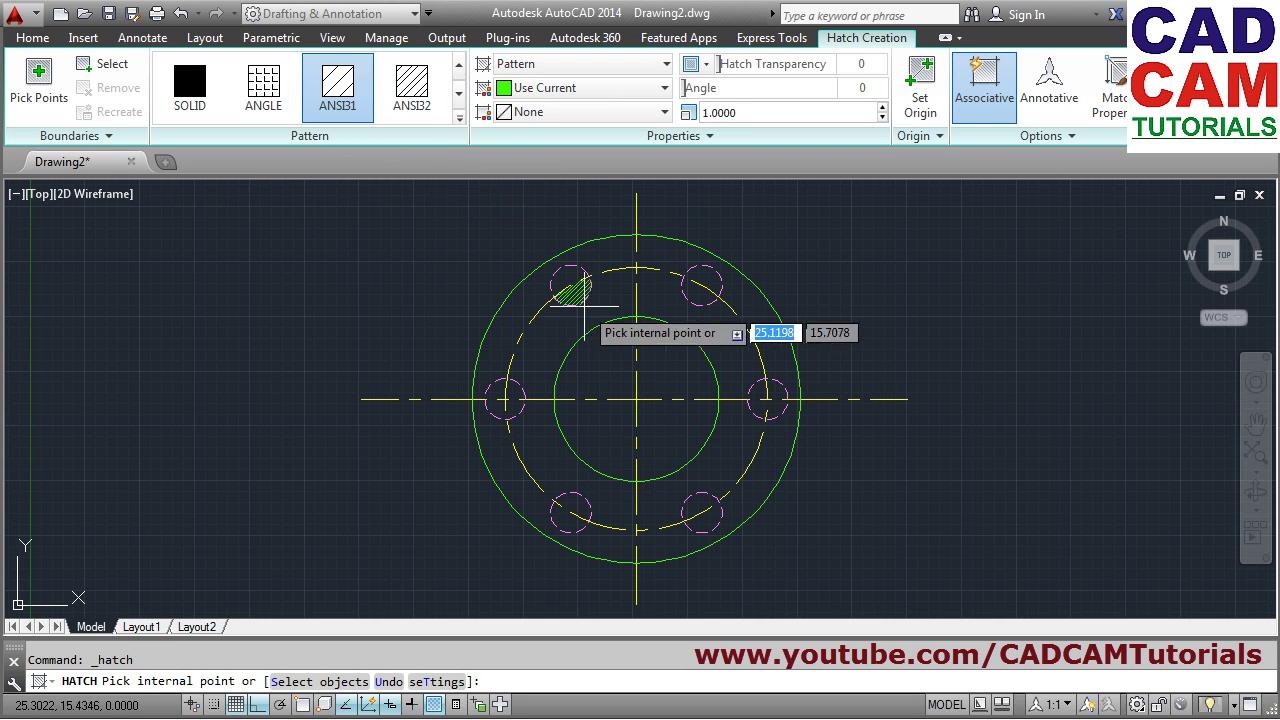
pyautogui.click(674, 370)
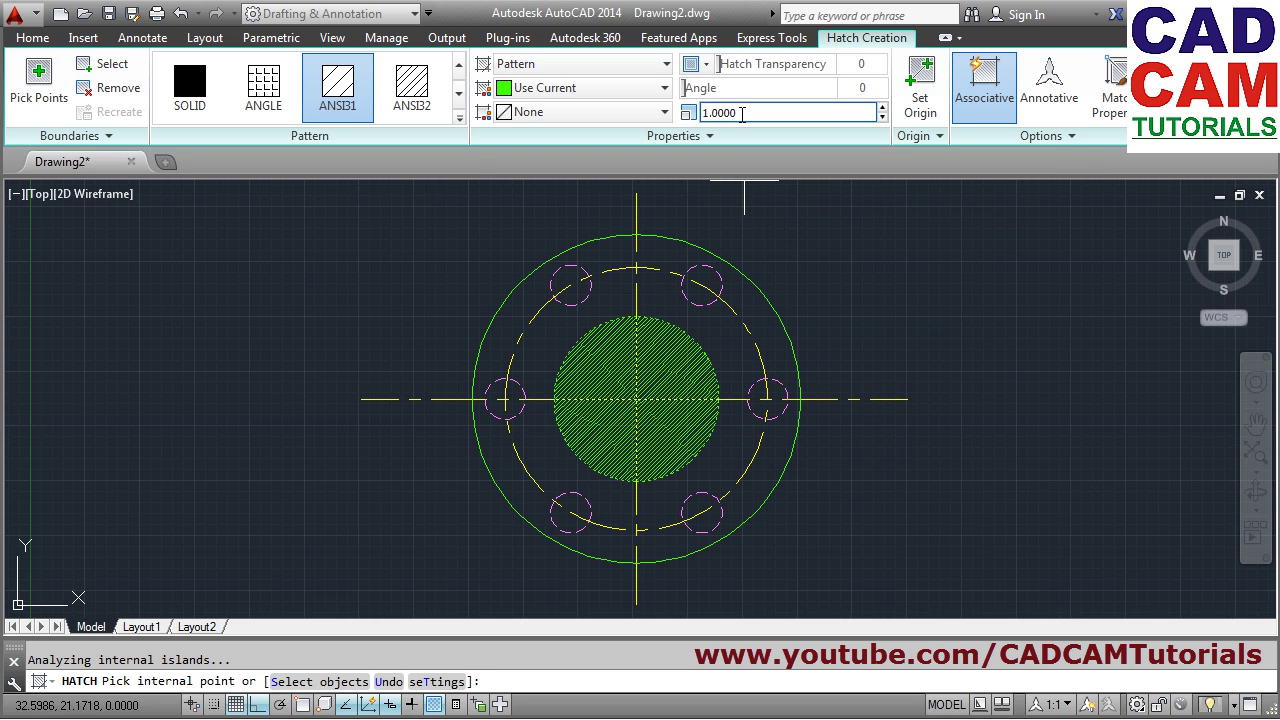
# Try larger pattern scales including 10 on the inner circle's hatch, and settle on a scale of 2
pyautogui.click(742, 113)
pyautogui.press('Return')
pyautogui.write('1')
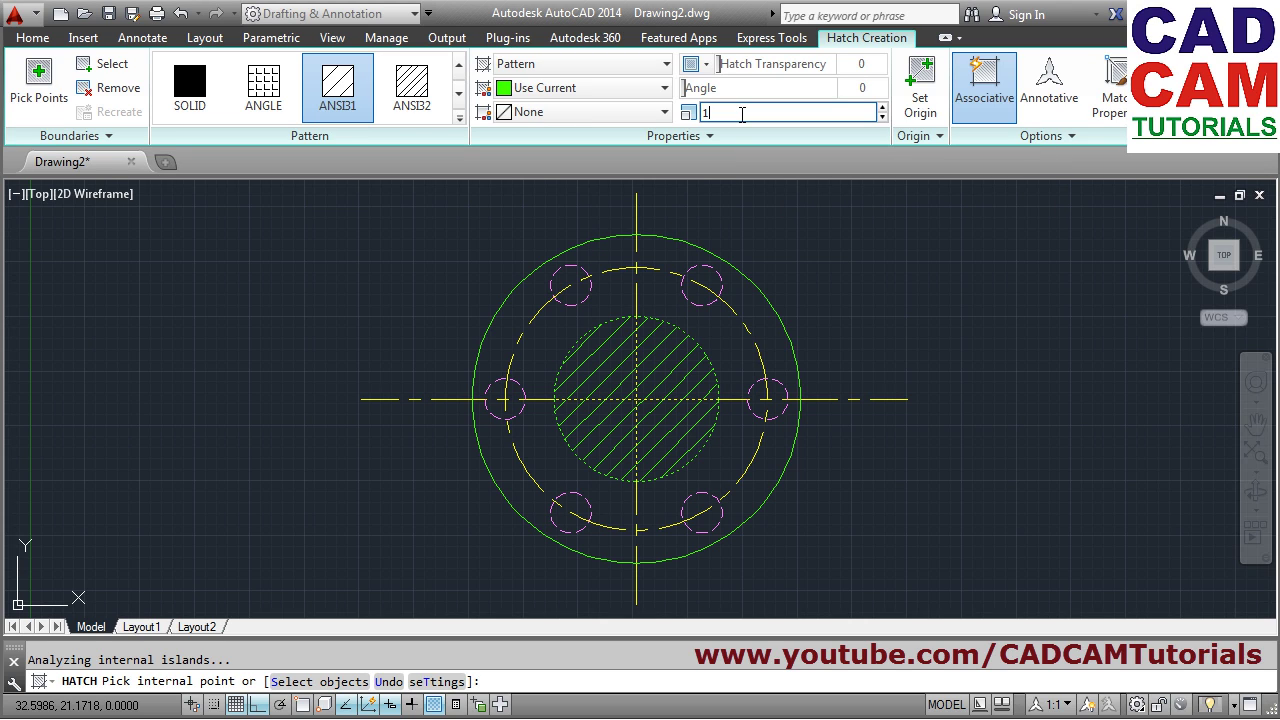
pyautogui.write('0')
pyautogui.press('Return')
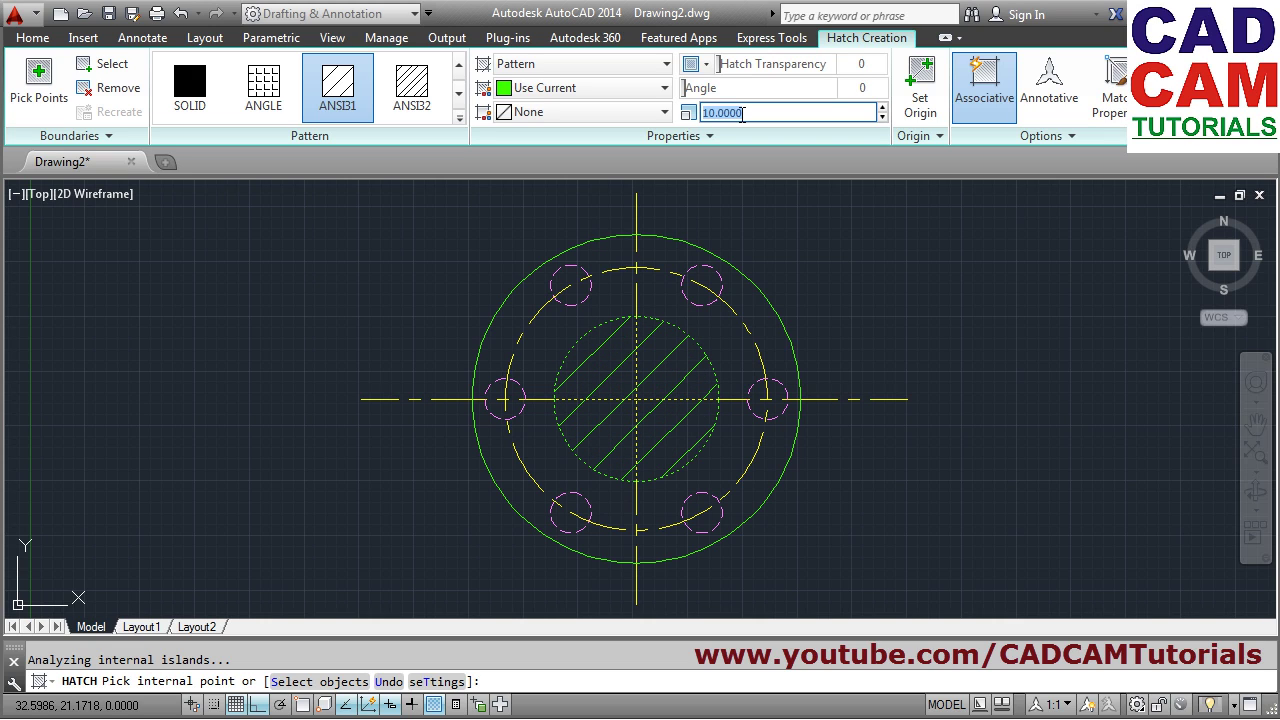
pyautogui.write('2')
pyautogui.press('Return')
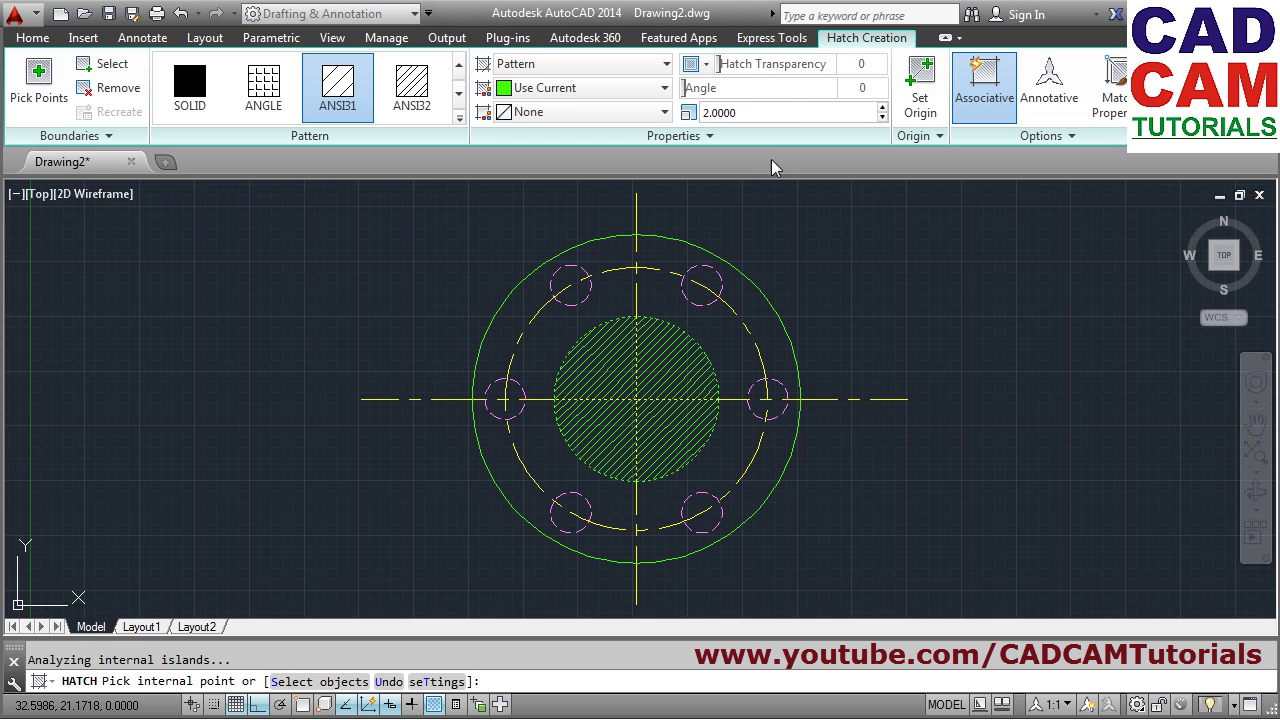
# Set the hatch angle to 90 degrees and finish creating the inner circle's hatch
pyautogui.click(863, 88)
pyautogui.click(865, 90)
pyautogui.press('Return')
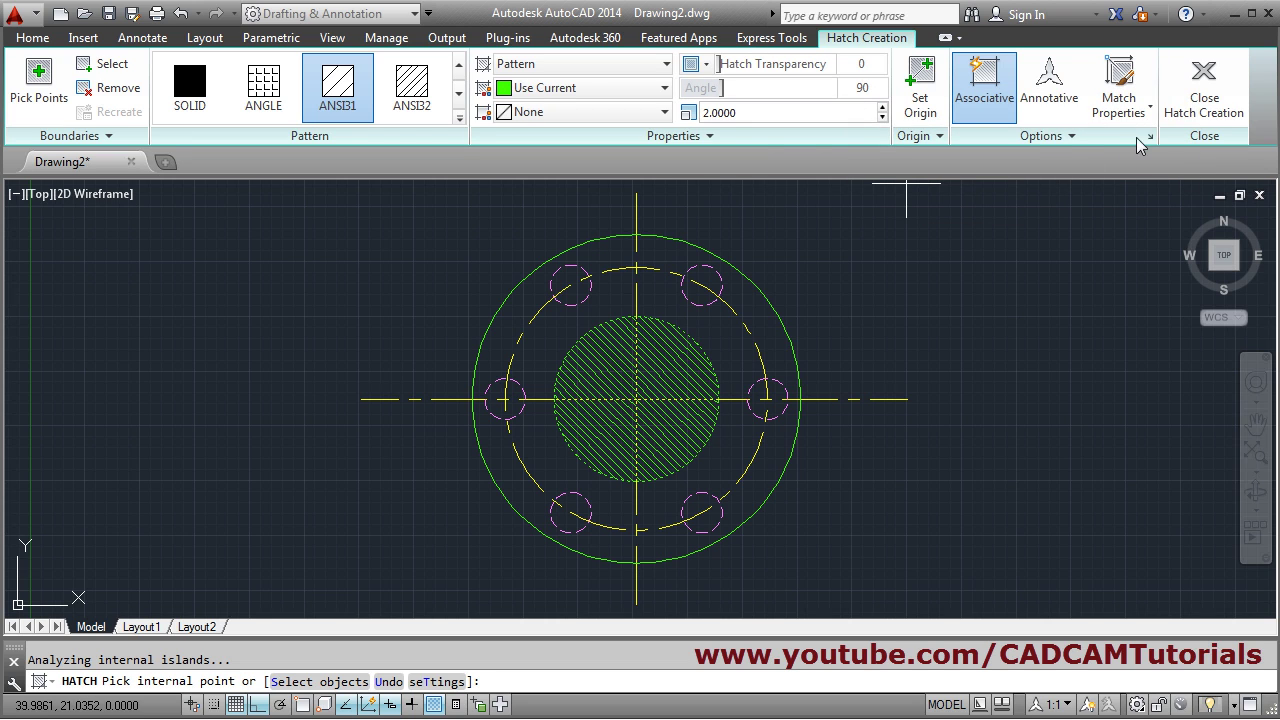
pyautogui.click(1199, 117)
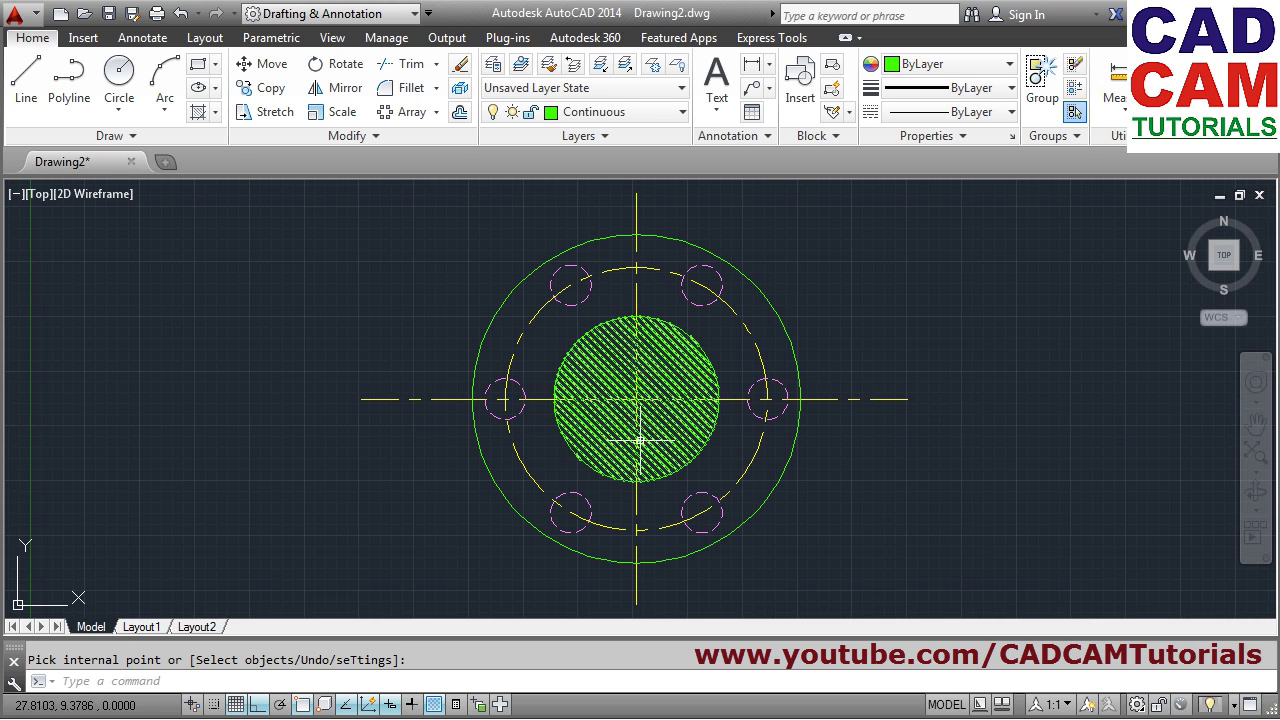
# Change the existing inner circle hatch to the ANSI37 pattern, trying angle 0 before setting the angle to 45
pyautogui.click(602, 370)
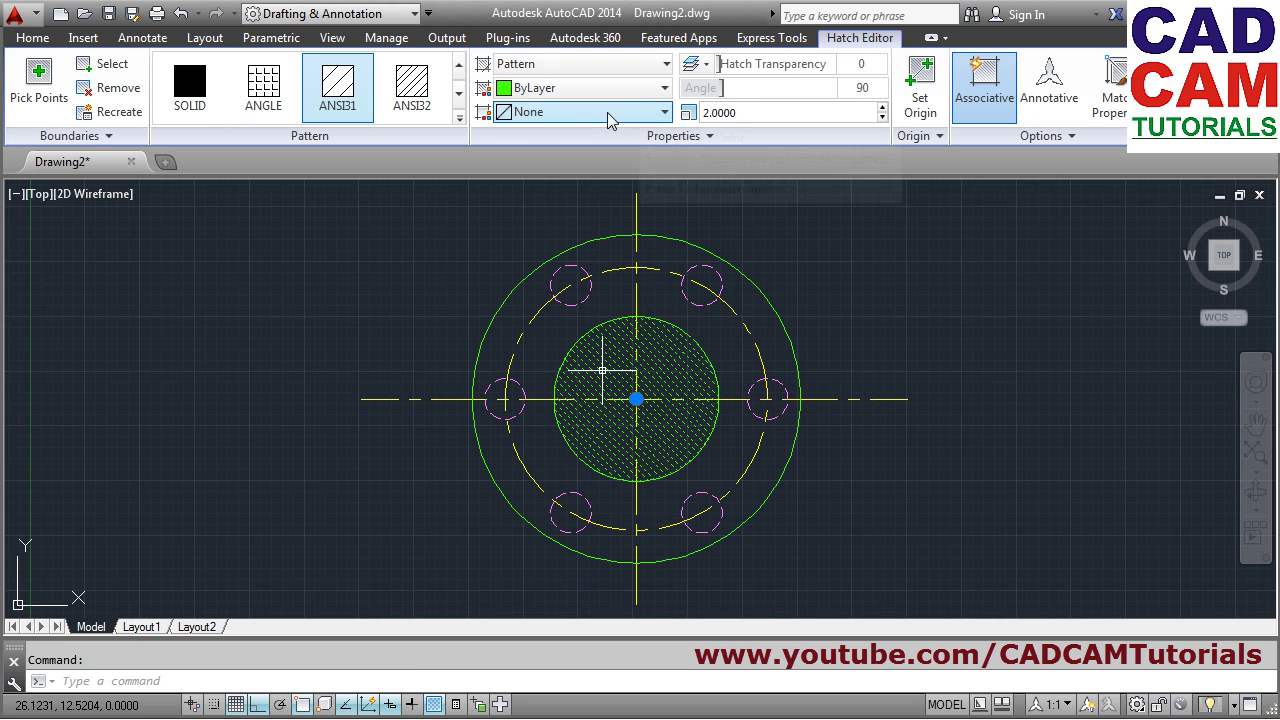
pyautogui.click(459, 119)
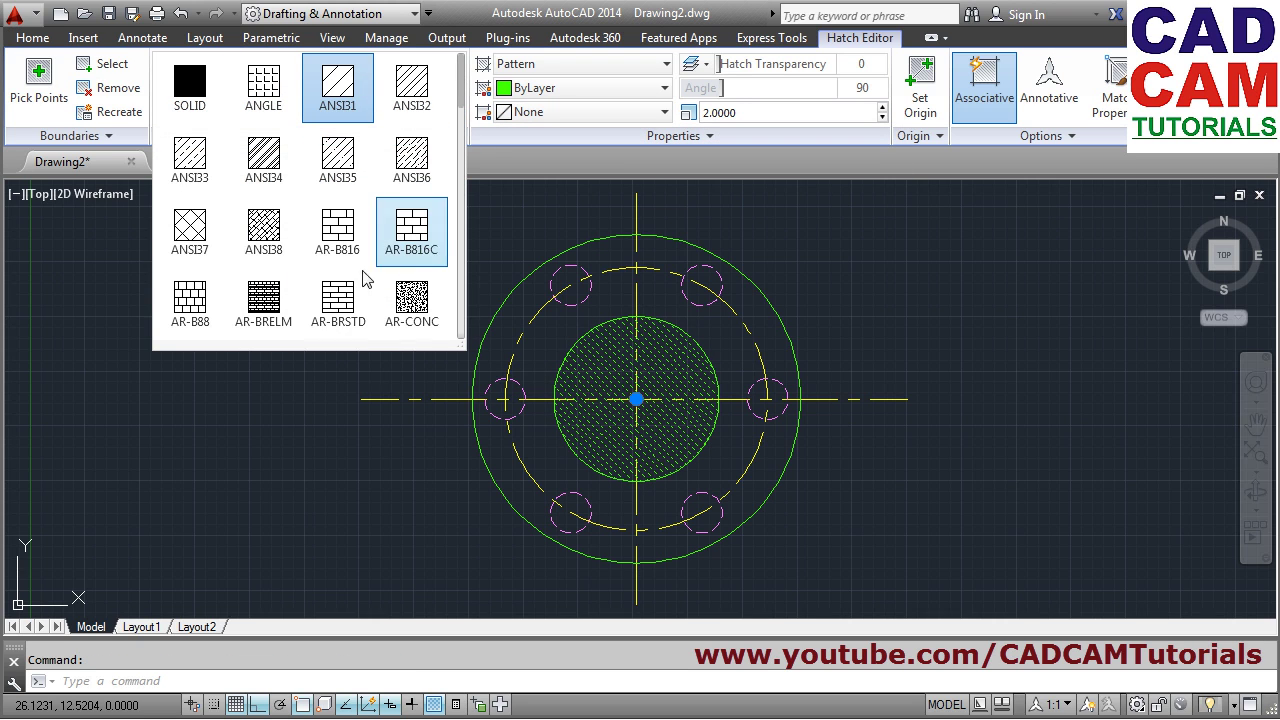
pyautogui.click(190, 240)
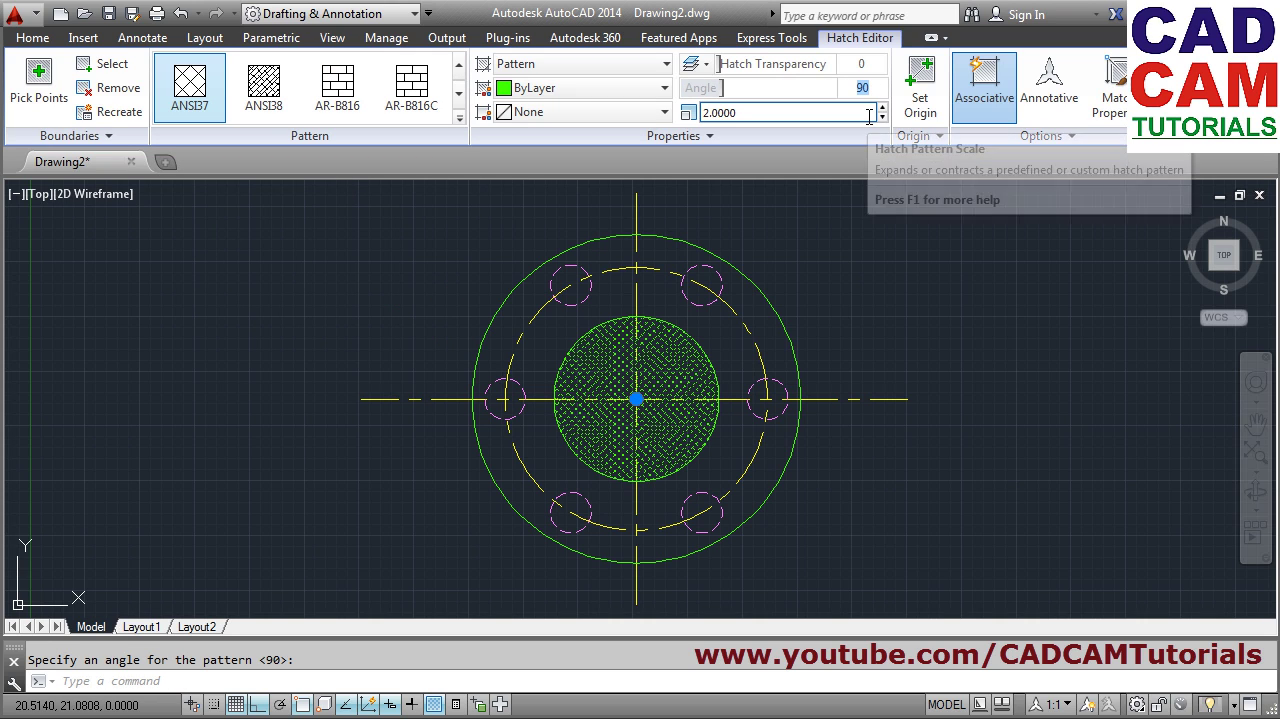
pyautogui.press('Return')
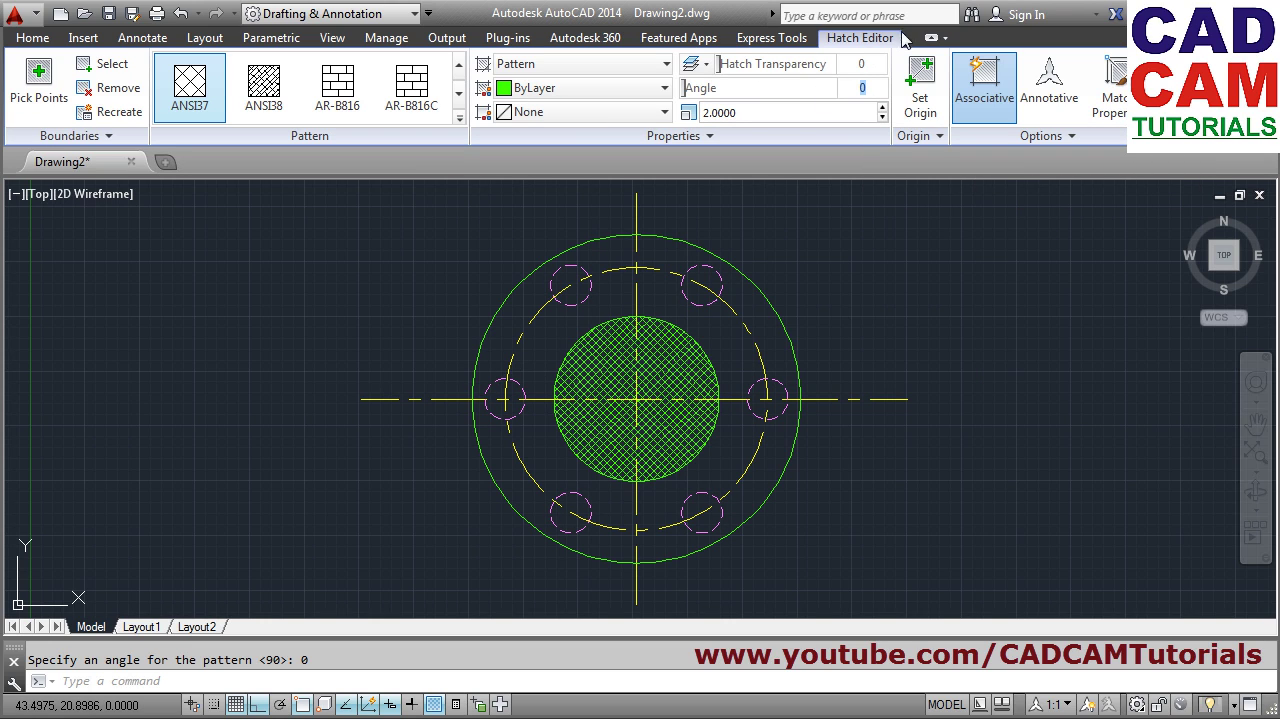
pyautogui.press('Return')
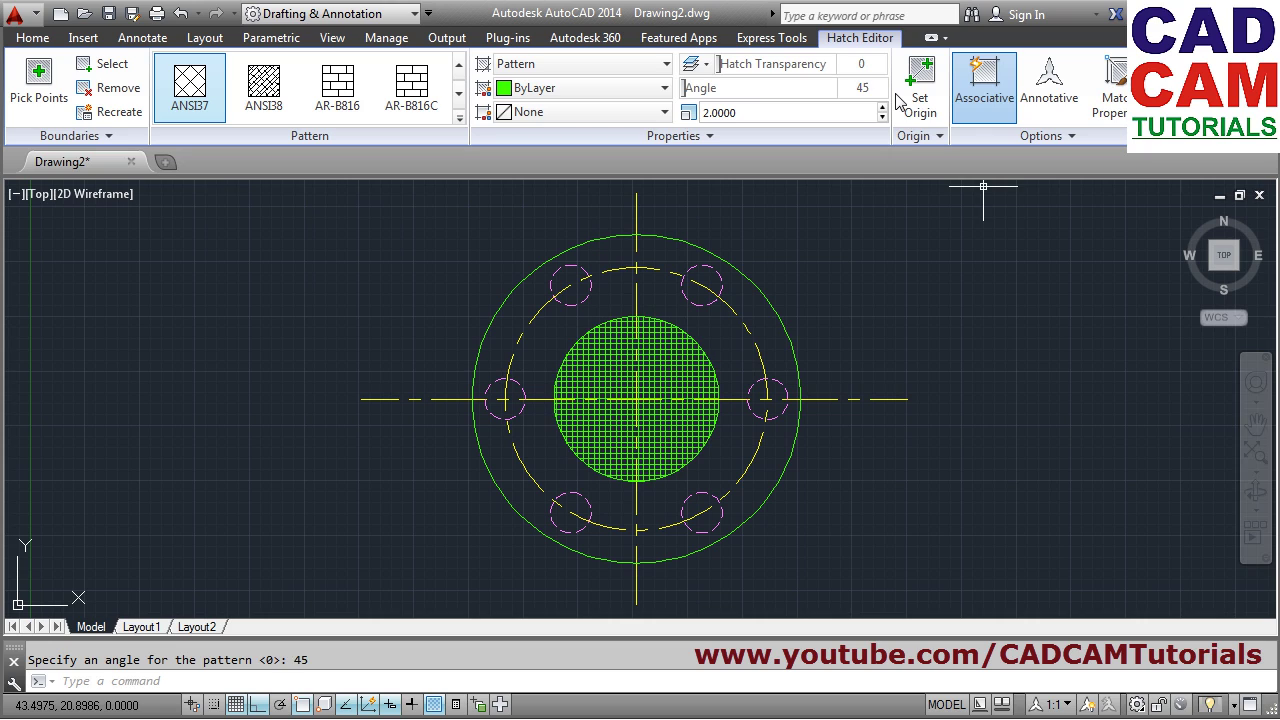
# Set the ANSI37 hatch's scale to 3 and finish editing the hatch
pyautogui.click(756, 113)
pyautogui.write('3')
pyautogui.press('Return')
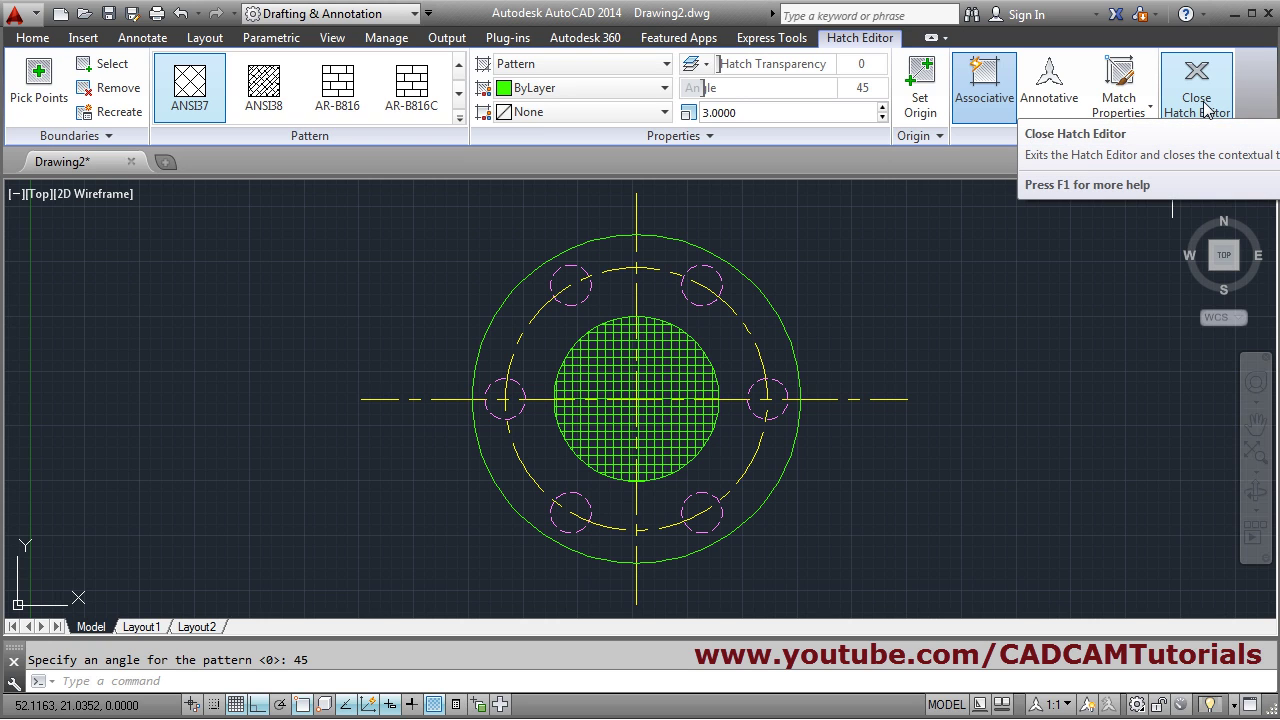
pyautogui.click(1203, 108)
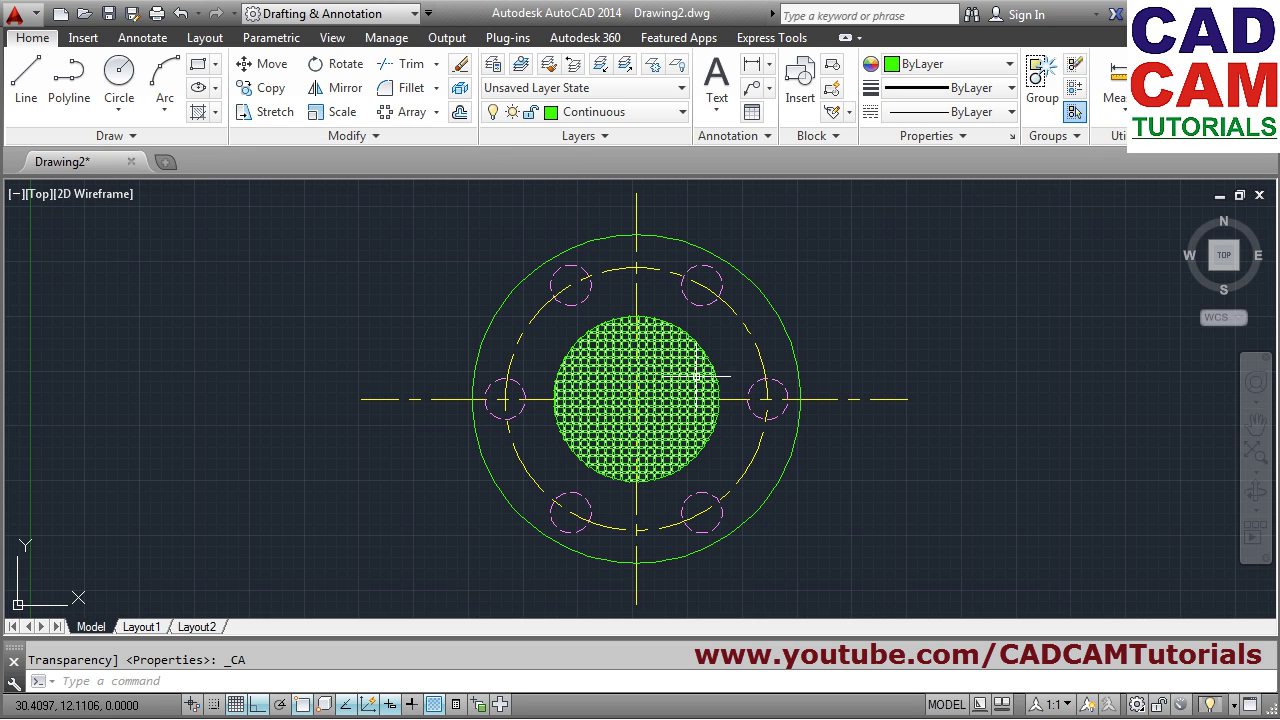
# Create a new hatch with the SOLID pattern over all four quadrants of the inner circle
pyautogui.click(214, 112)
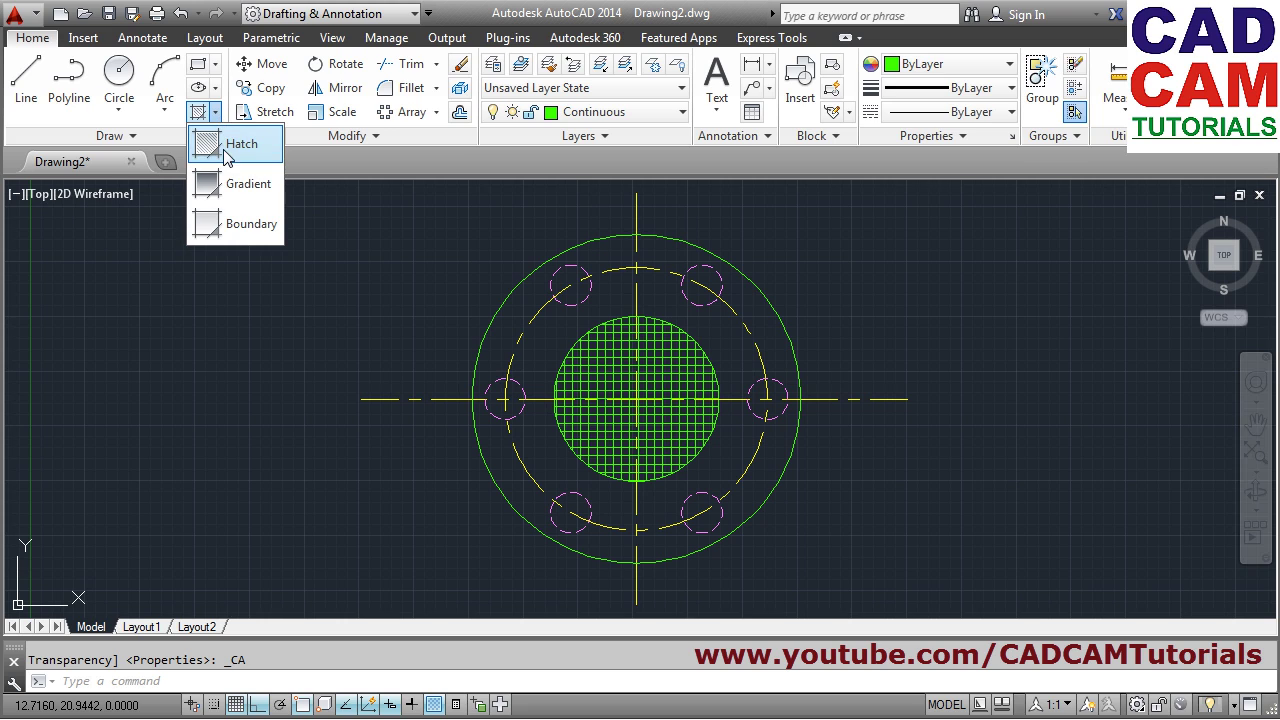
pyautogui.click(213, 146)
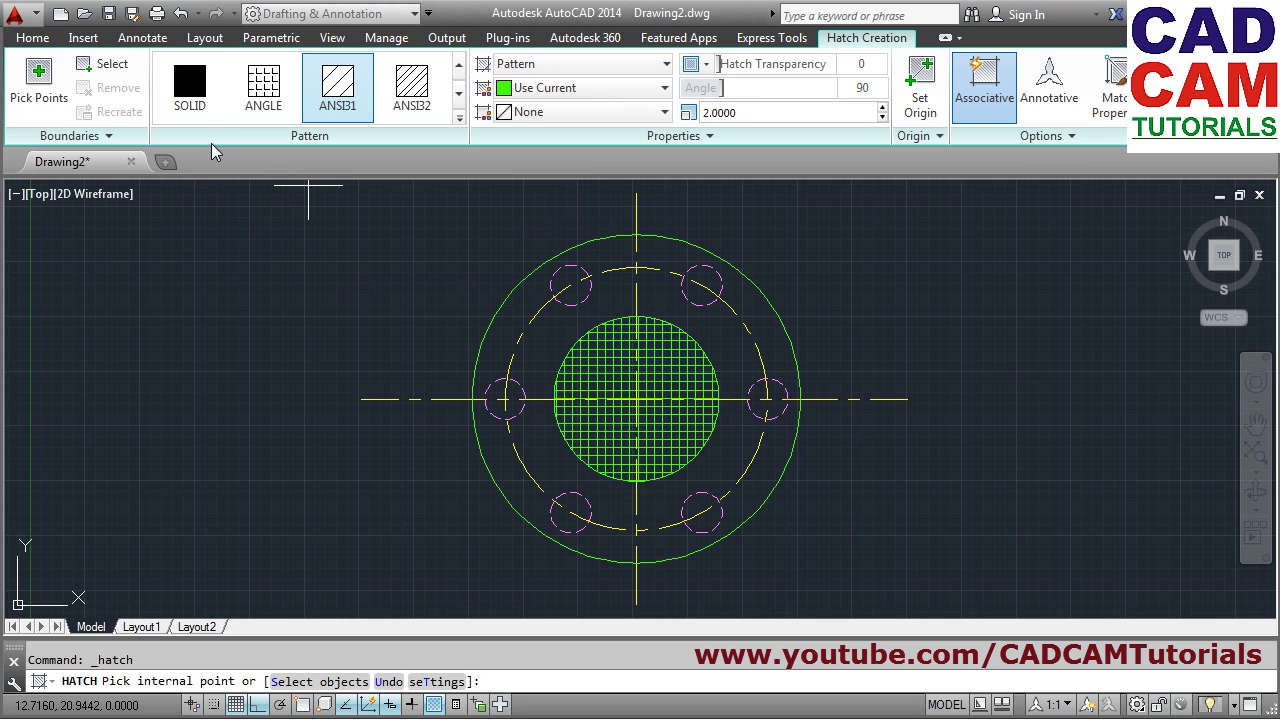
pyautogui.click(183, 97)
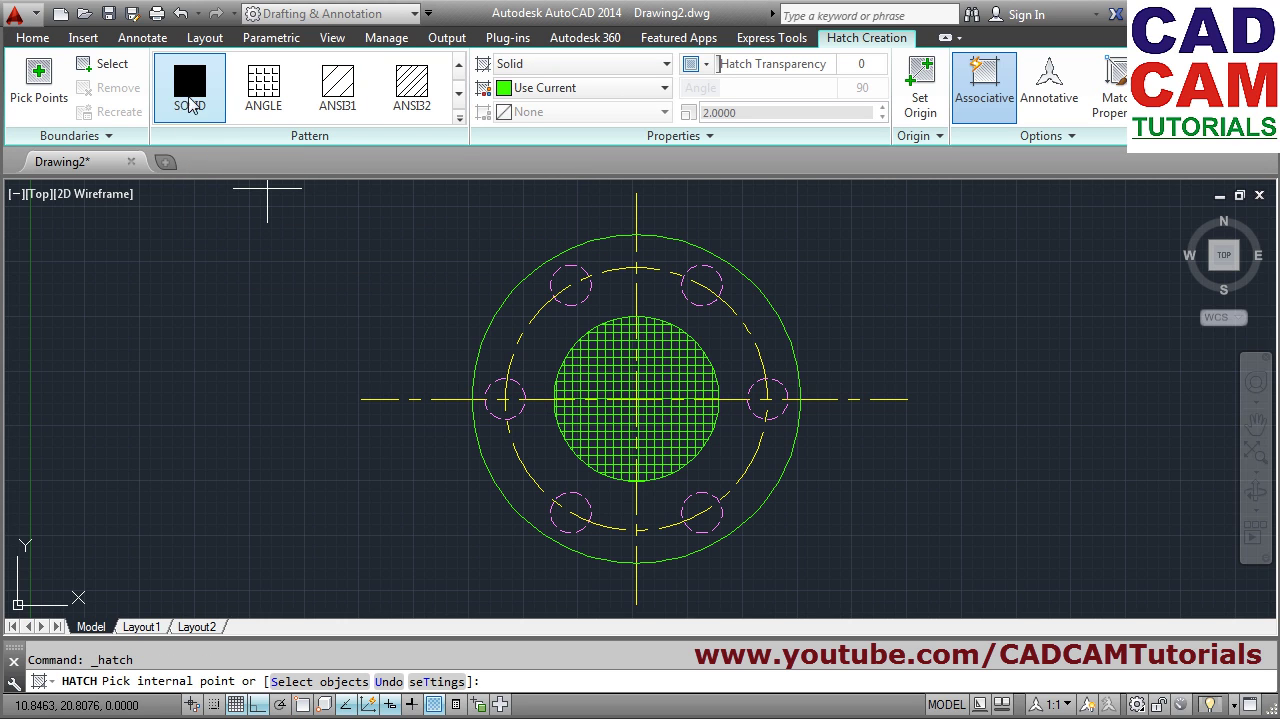
pyautogui.click(604, 353)
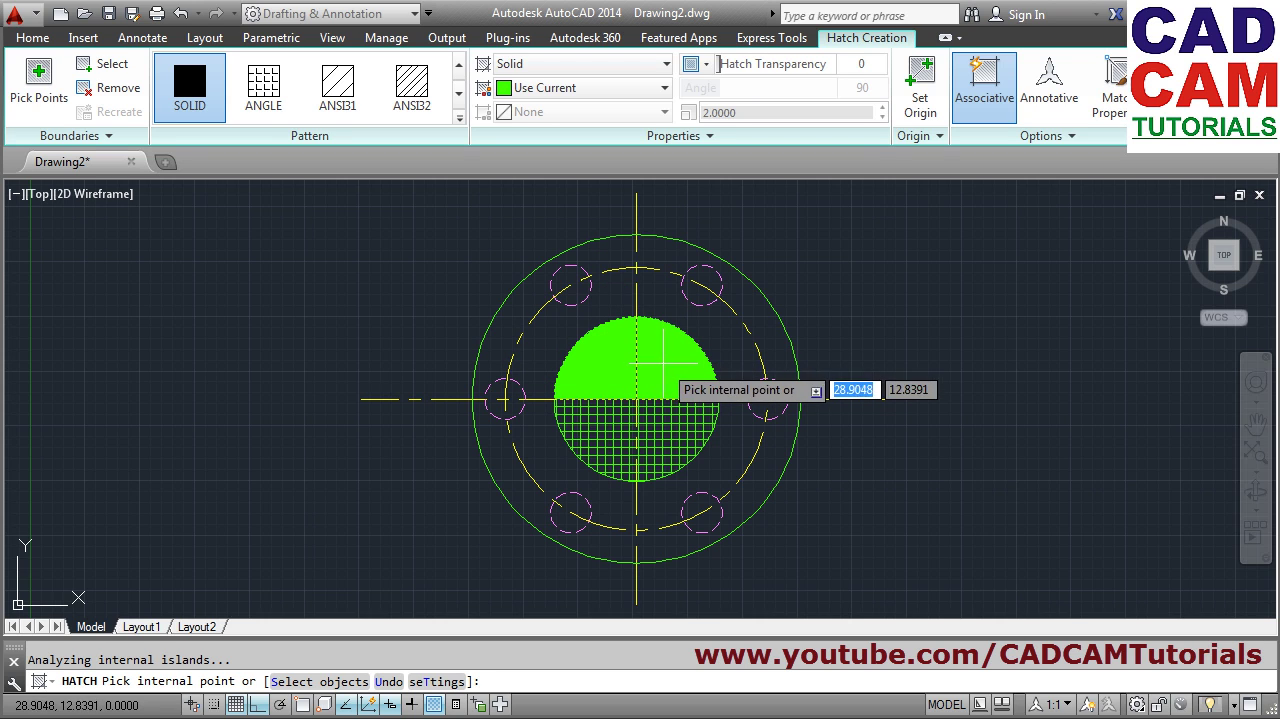
pyautogui.click(675, 352)
pyautogui.click(670, 432)
pyautogui.click(605, 438)
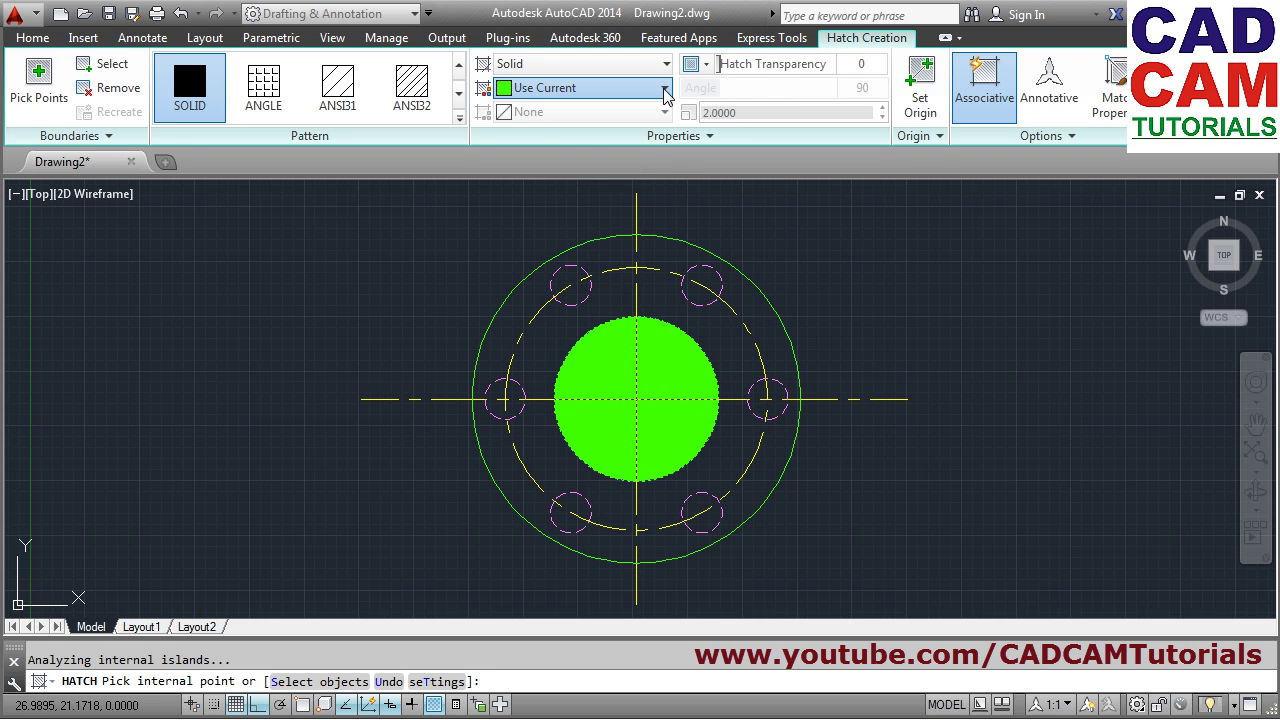
# Set the solid hatch's color to Yellow and finish creating it
pyautogui.click(667, 88)
pyautogui.click(563, 212)
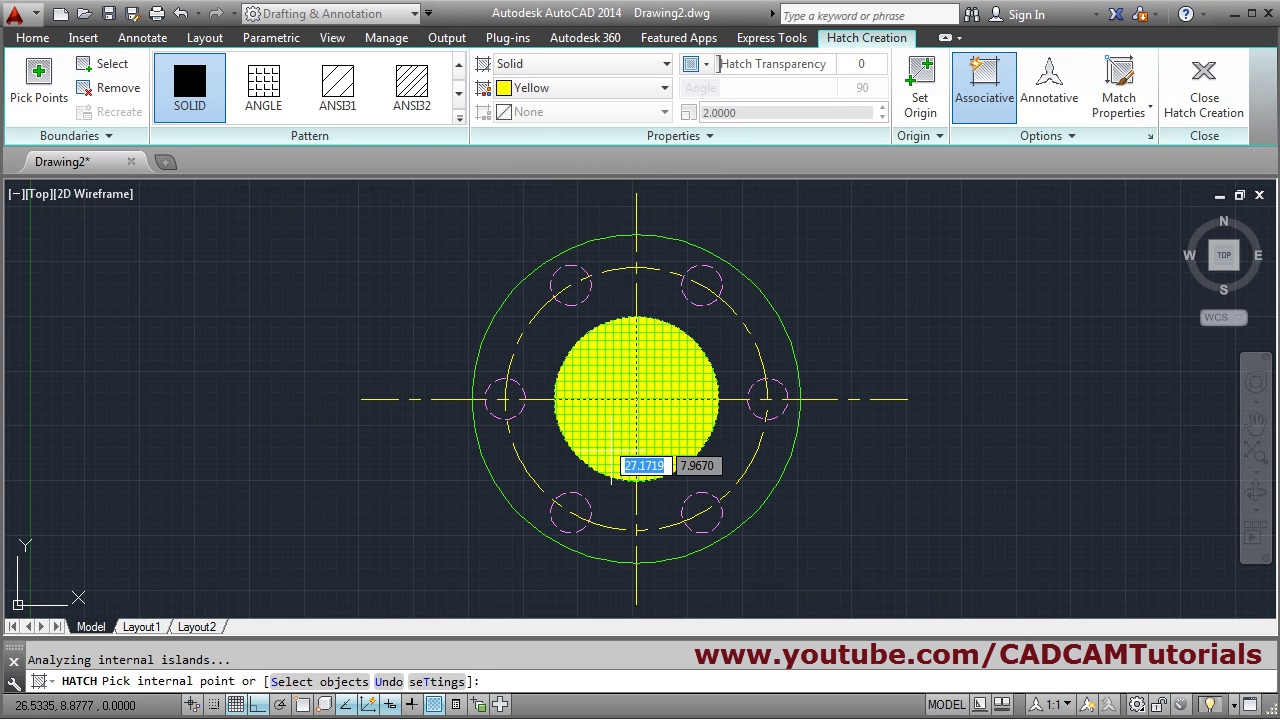
pyautogui.click(1200, 105)
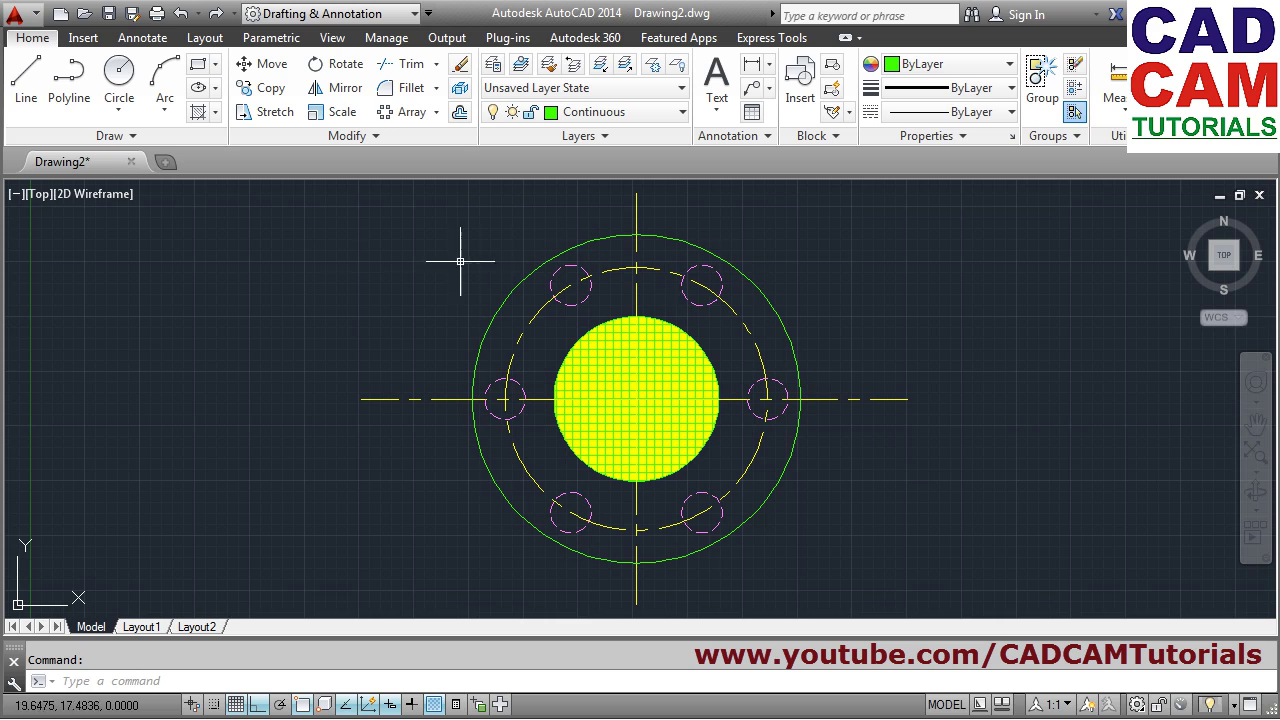
# Create a Red and Yellow gradient fill over the whole flange face, leaving the six bolt holes unfilled
pyautogui.click(215, 112)
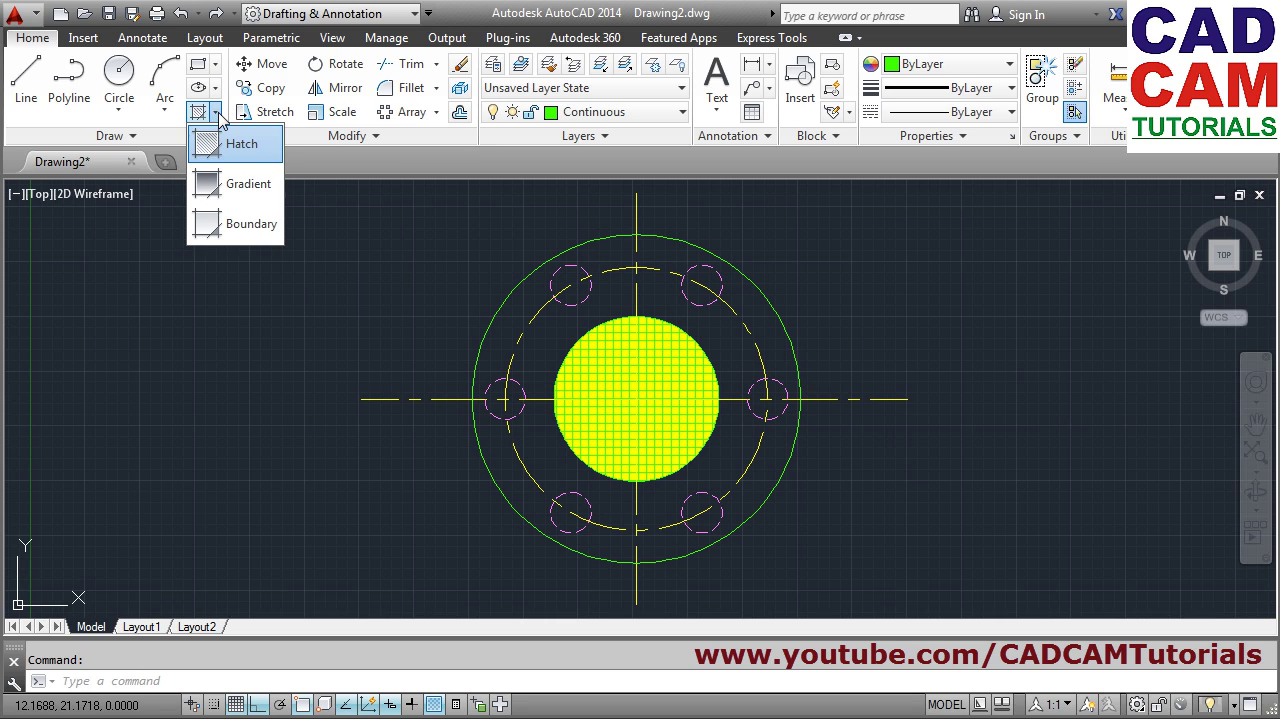
pyautogui.click(249, 197)
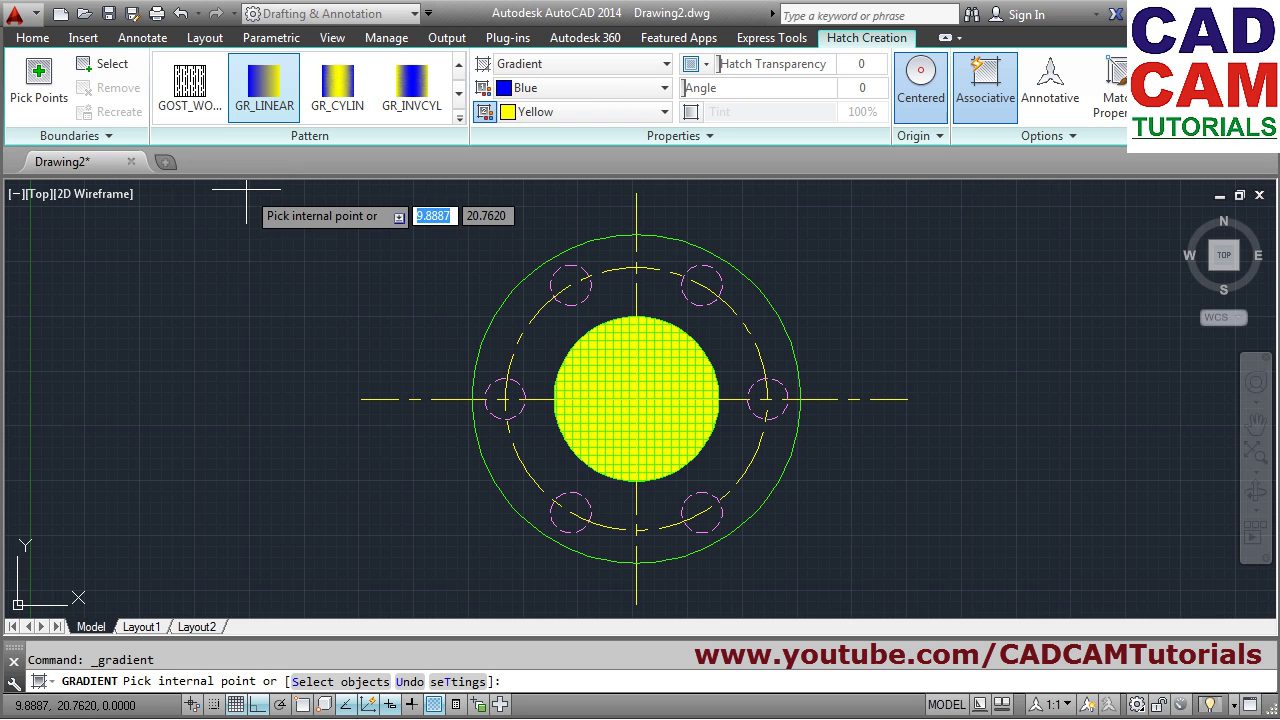
pyautogui.click(603, 386)
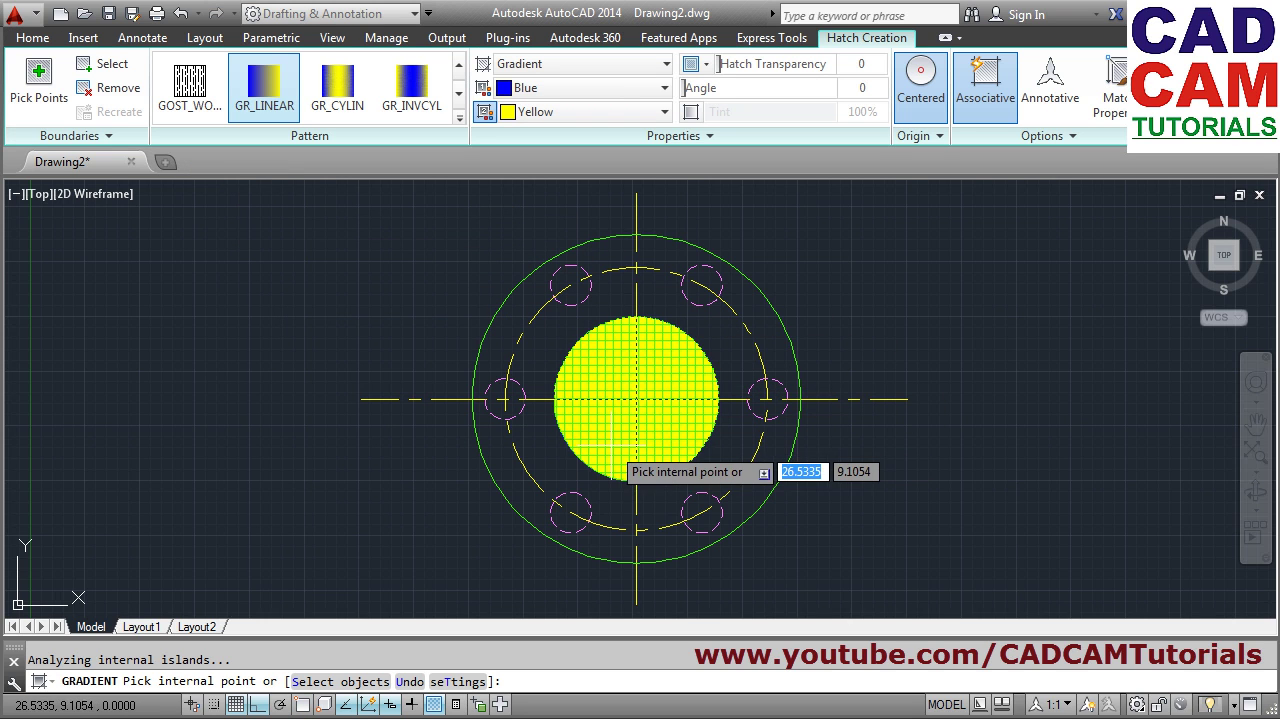
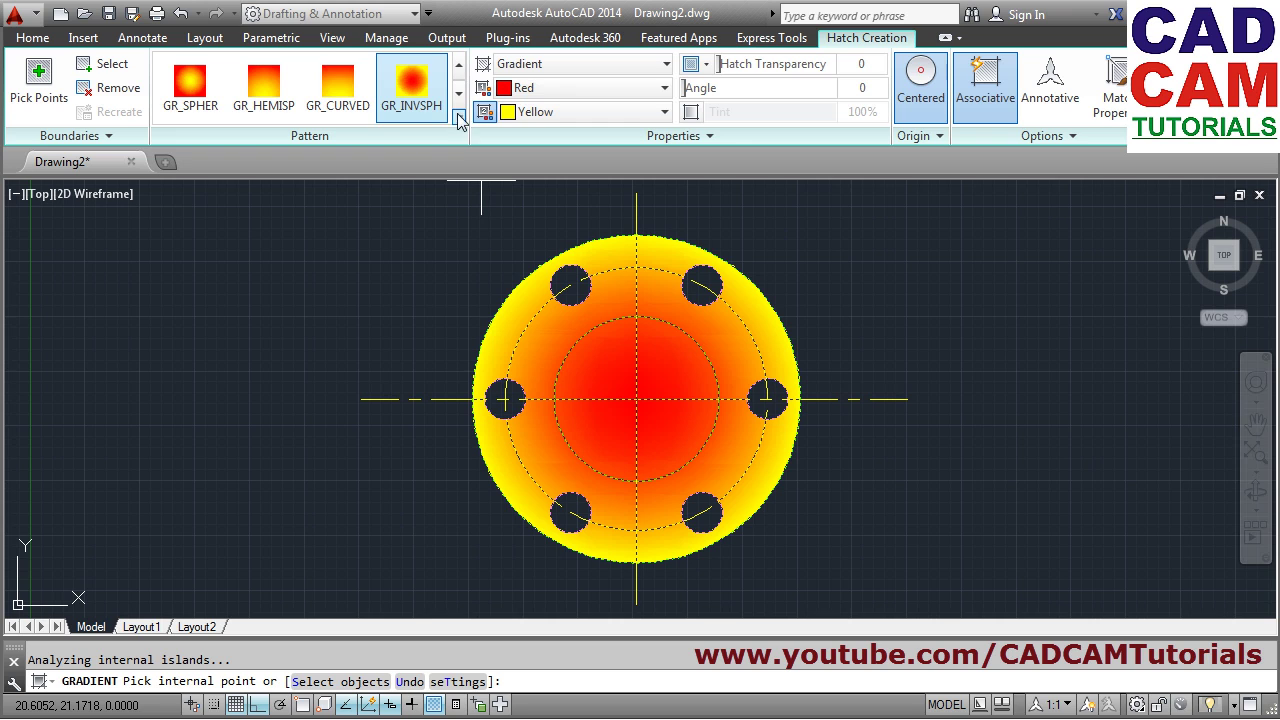
# Try the GR_INVCUR pattern on the flange's gradient, set it back to GR_INVSPH and finish the fill
pyautogui.click(459, 118)
pyautogui.click(262, 235)
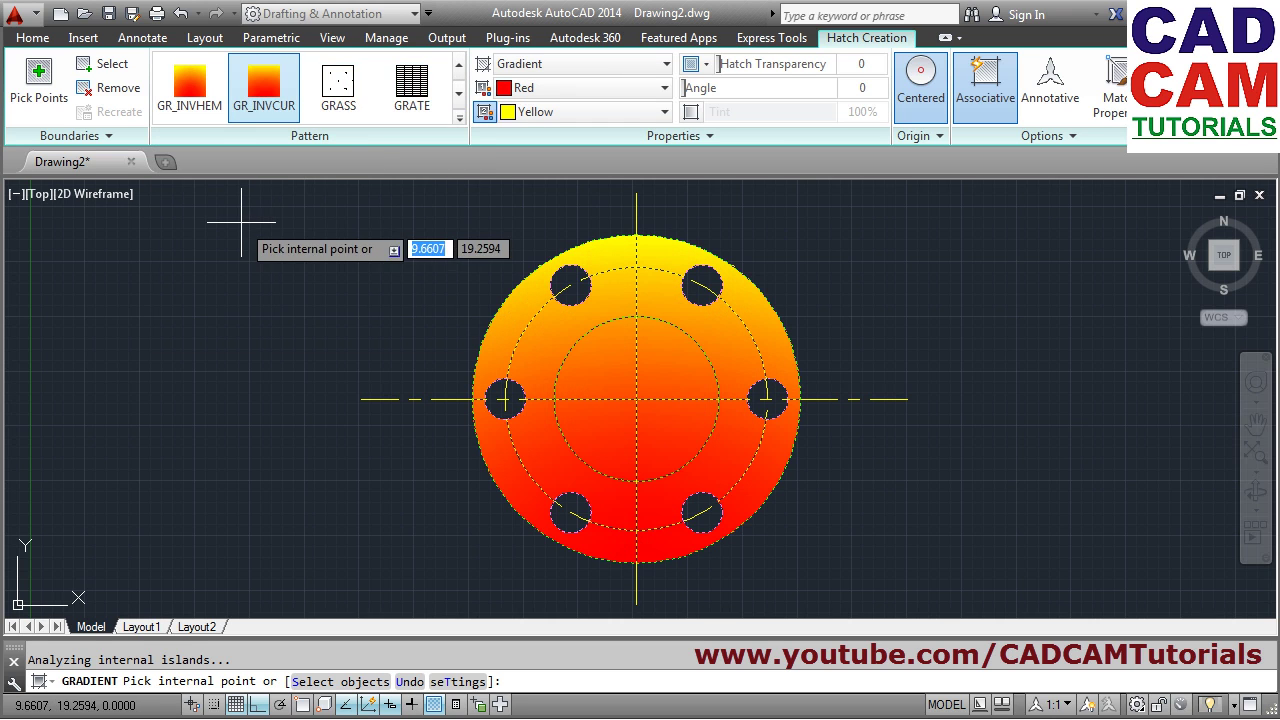
pyautogui.click(459, 118)
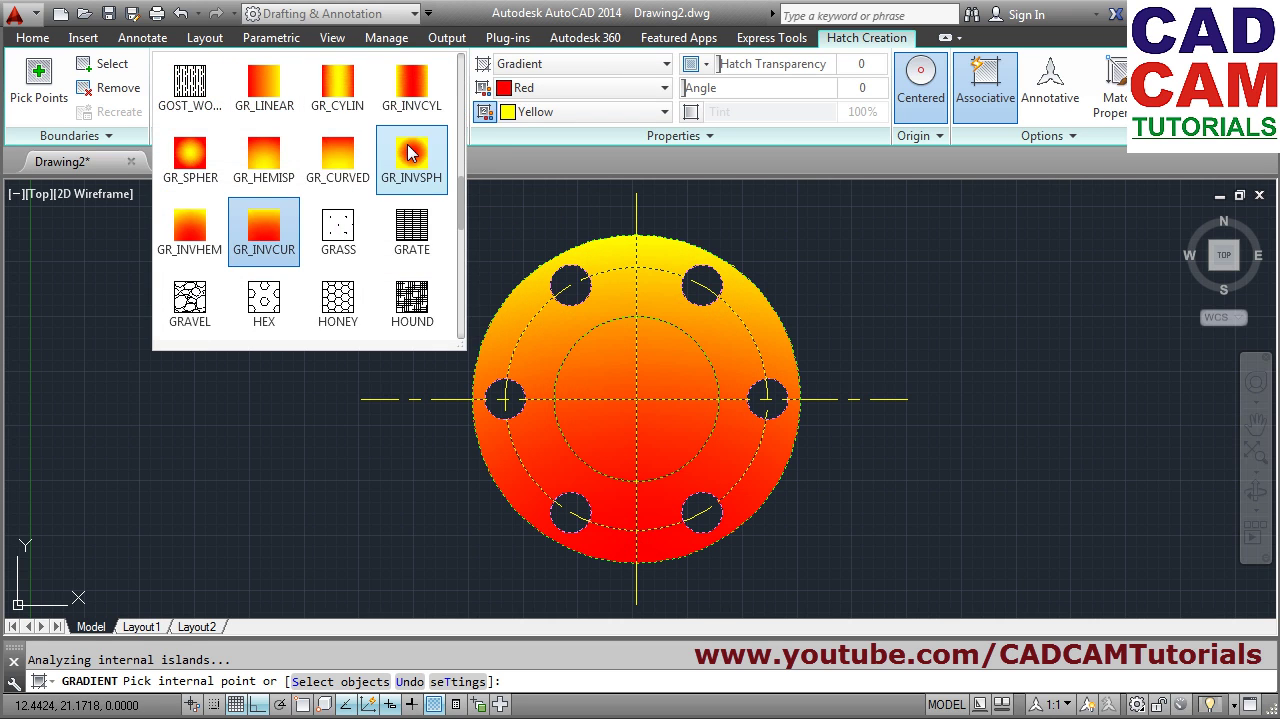
pyautogui.click(409, 130)
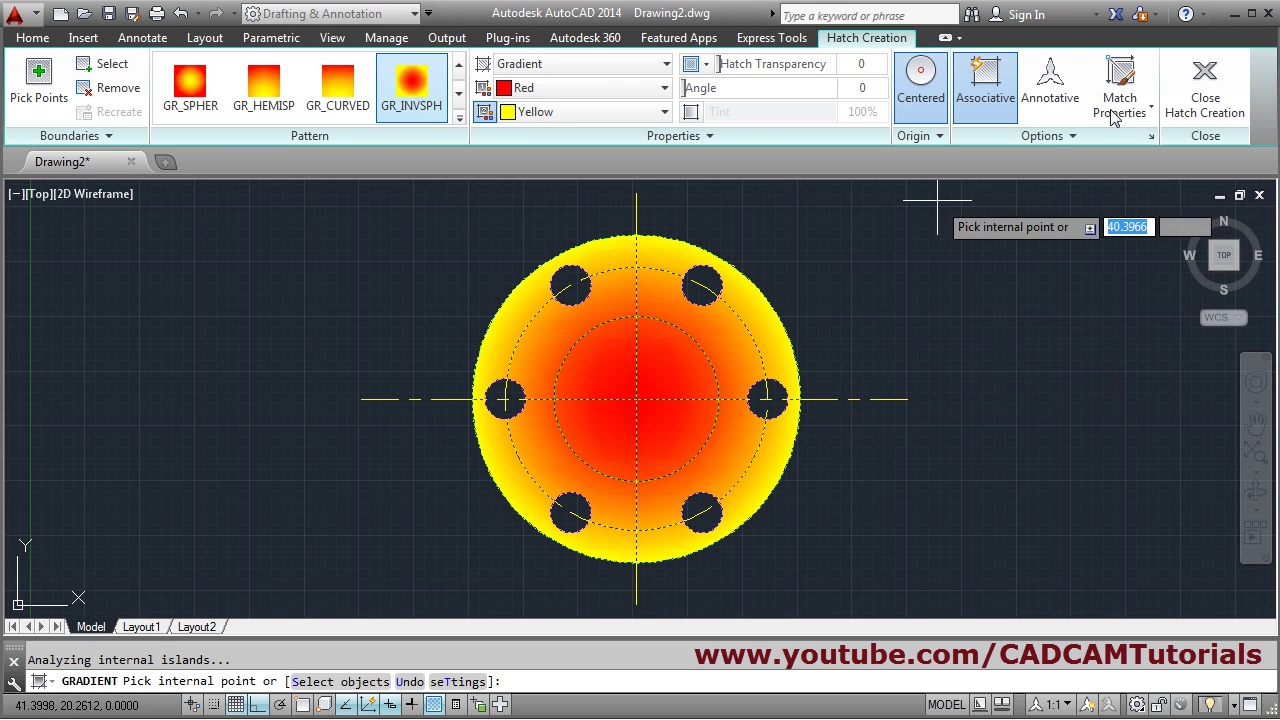
pyautogui.click(1188, 118)
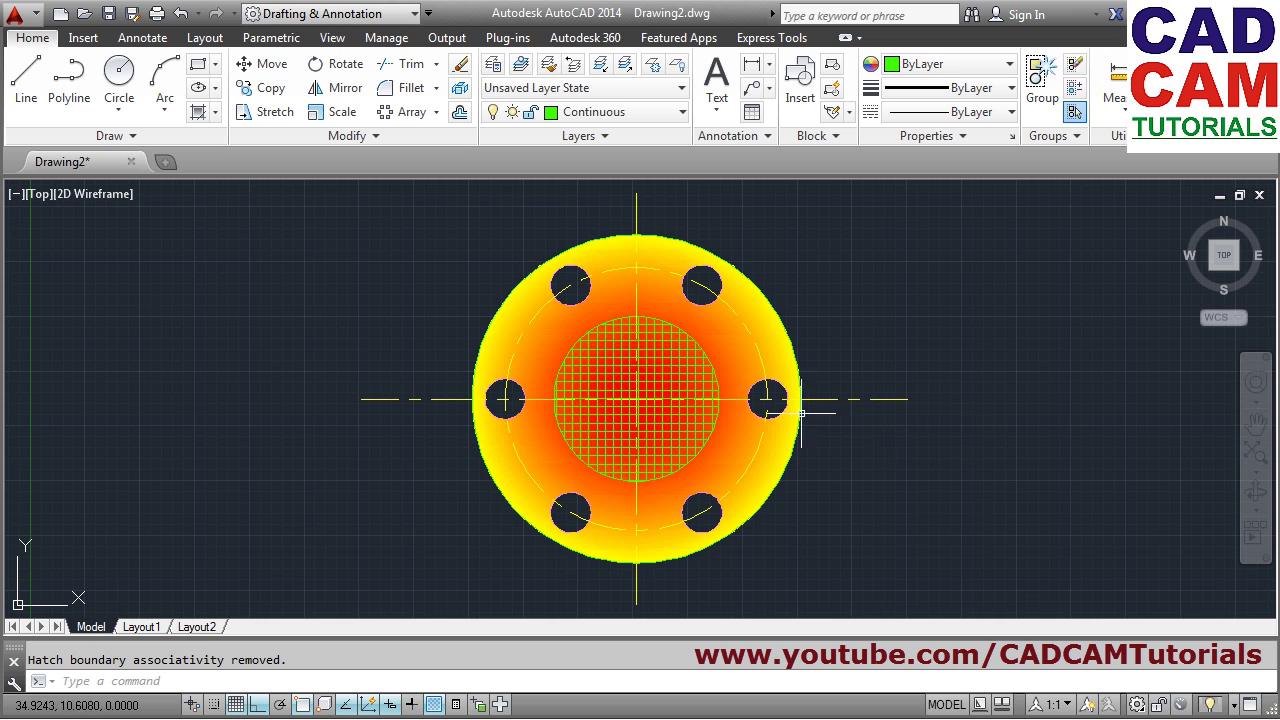
# Select the flange's gradient fill, permanently dismiss the tip about nonassociative hatch boundary grips, and clear the selection
pyautogui.click(671, 367)
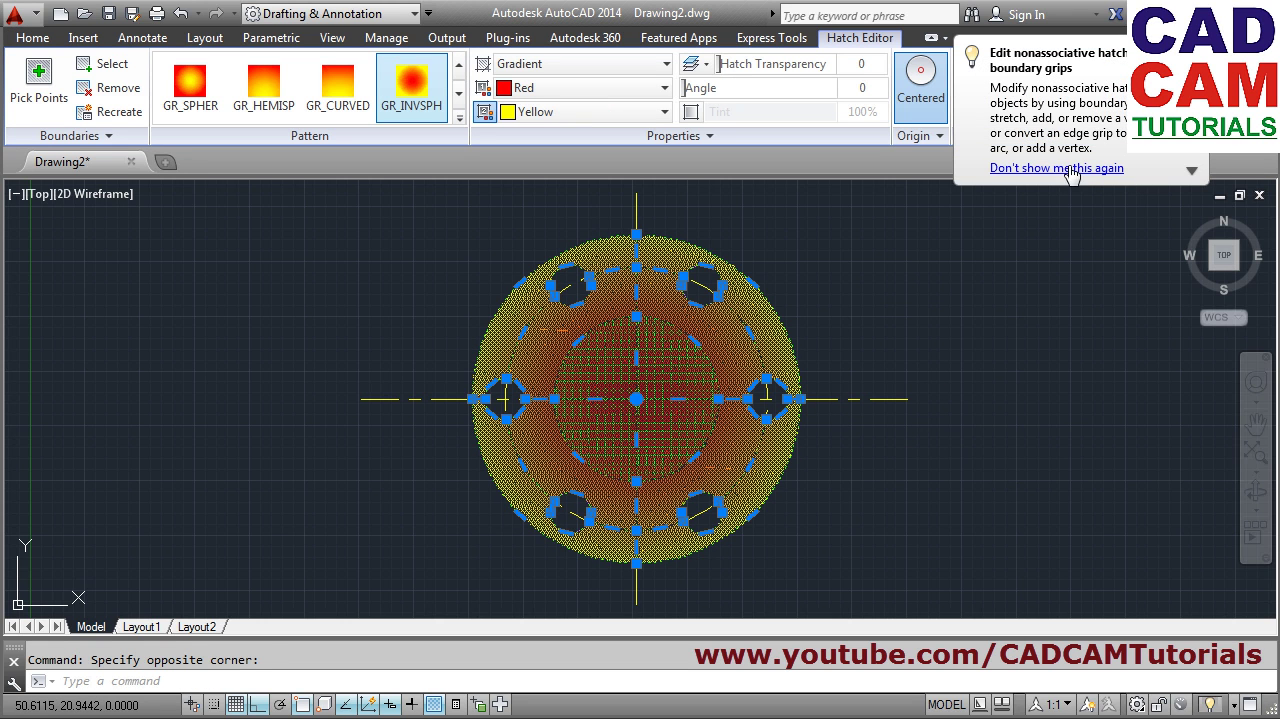
pyautogui.click(1068, 168)
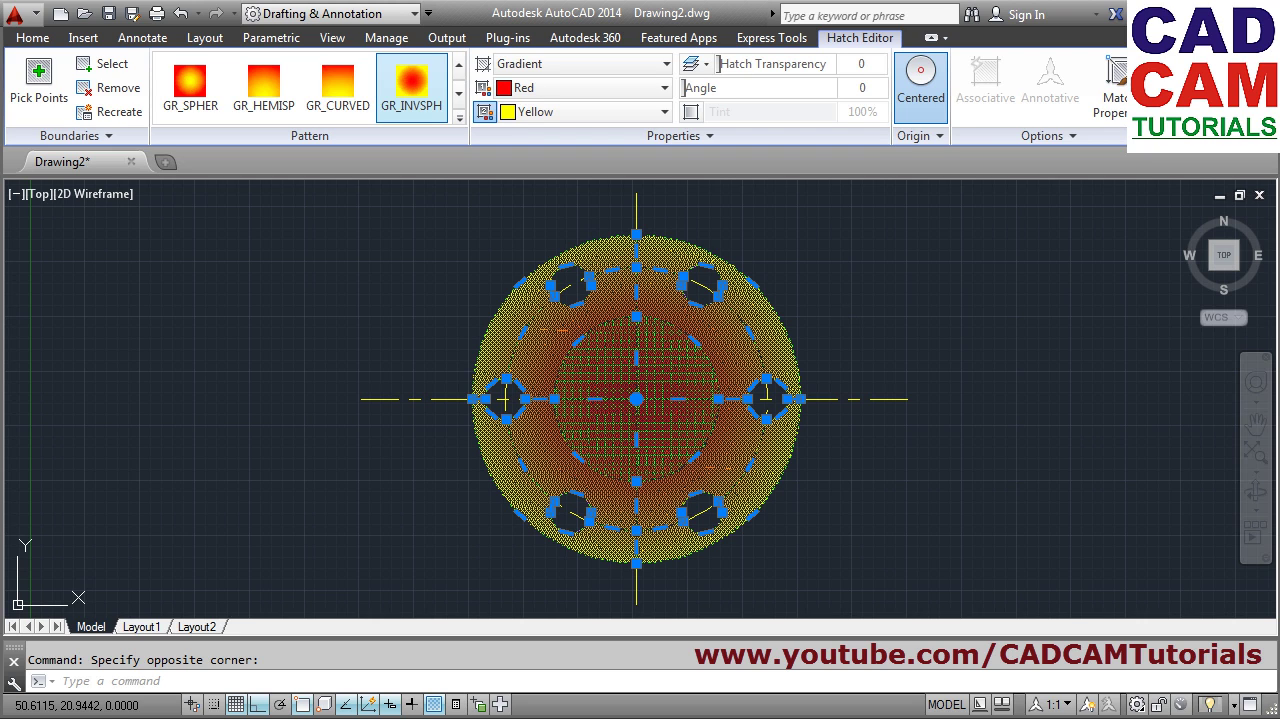
pyautogui.press('Escape')
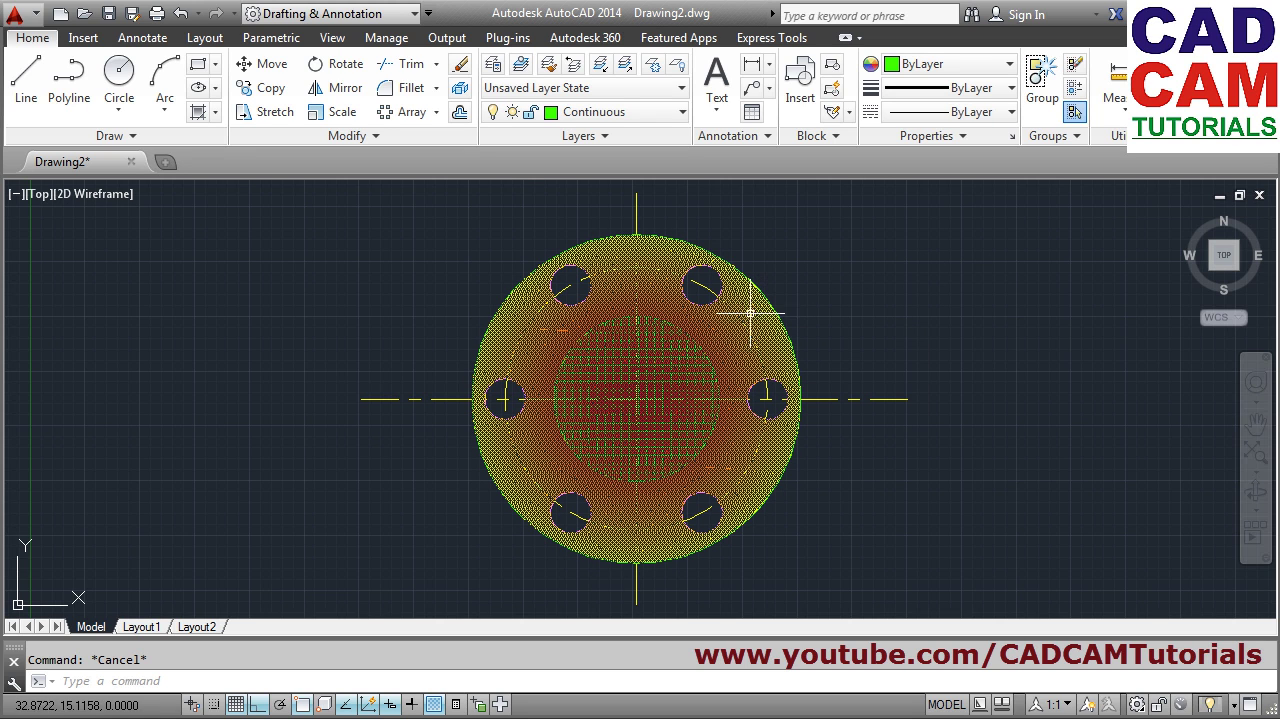
# Bring the flange's gradient fill to the front of the draw order
pyautogui.click(372, 136)
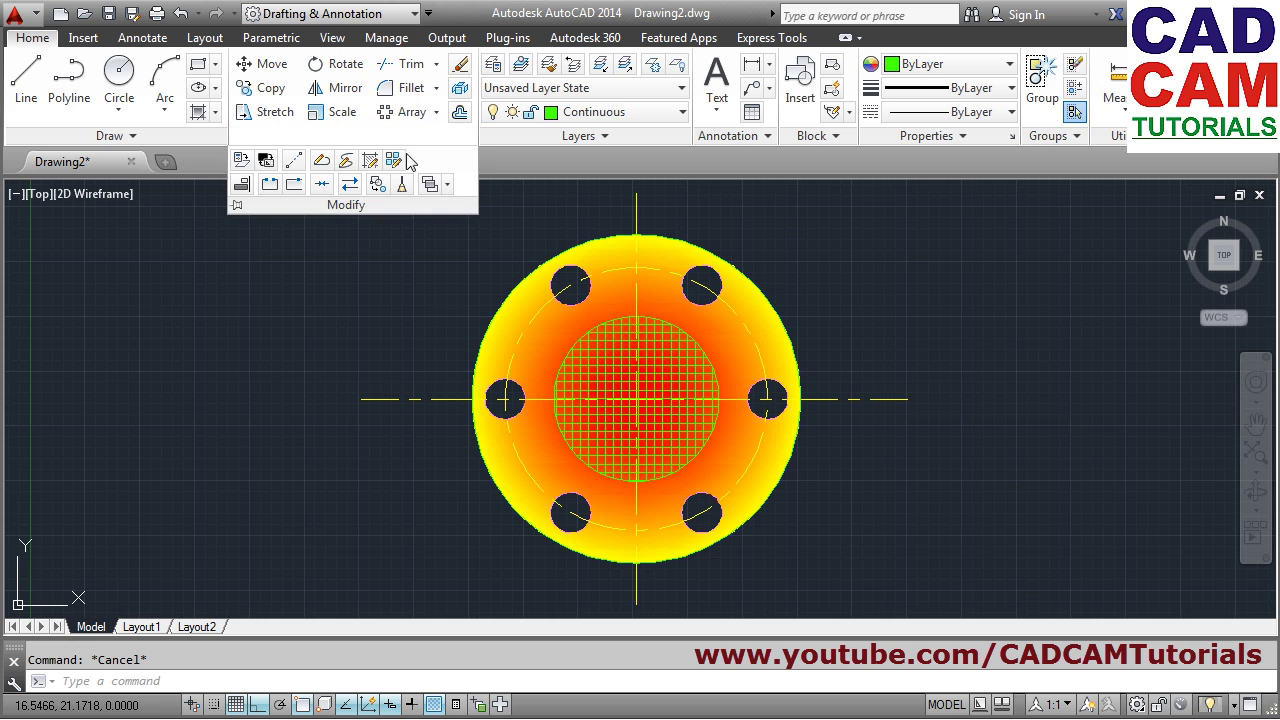
pyautogui.click(448, 188)
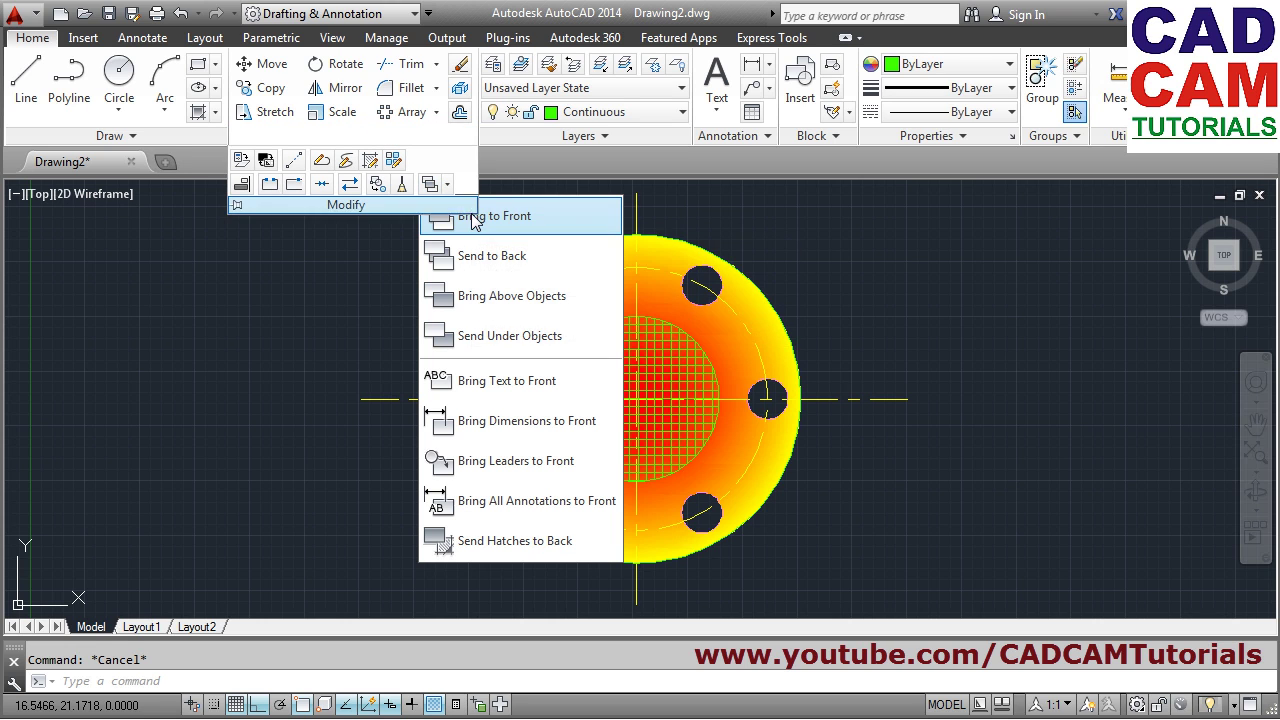
pyautogui.click(474, 218)
pyautogui.click(749, 310)
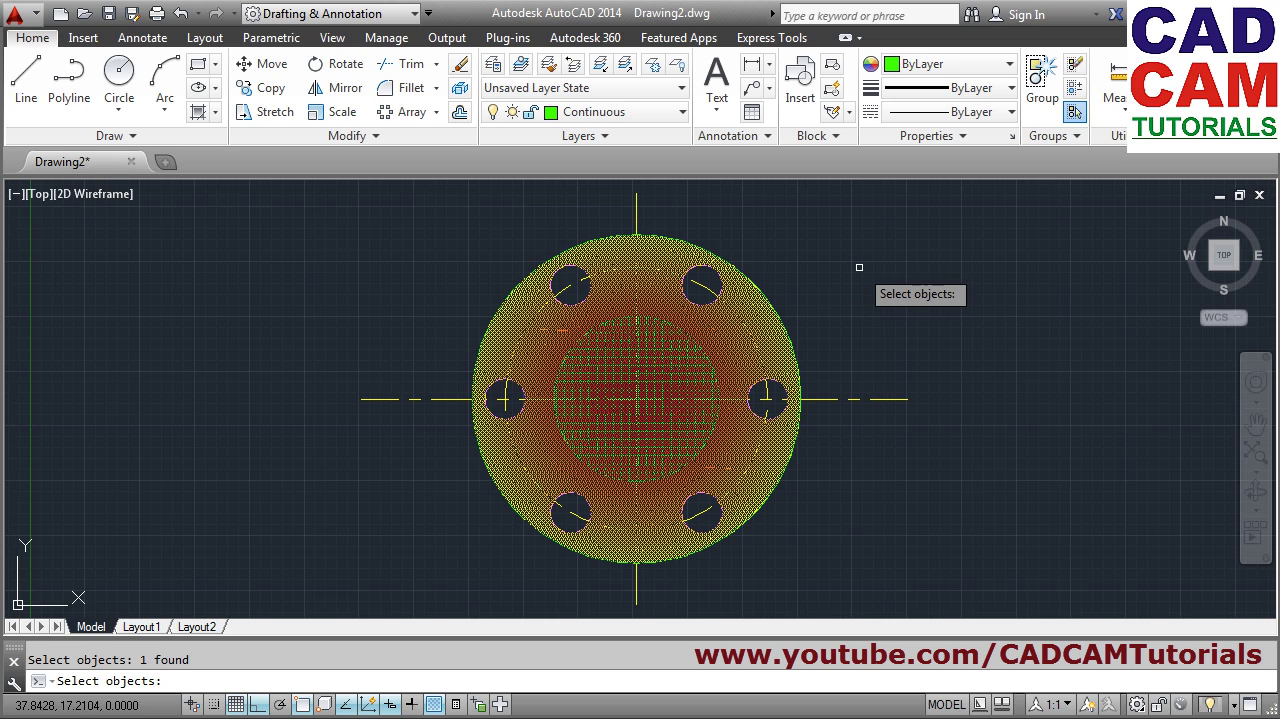
pyautogui.press('Return')
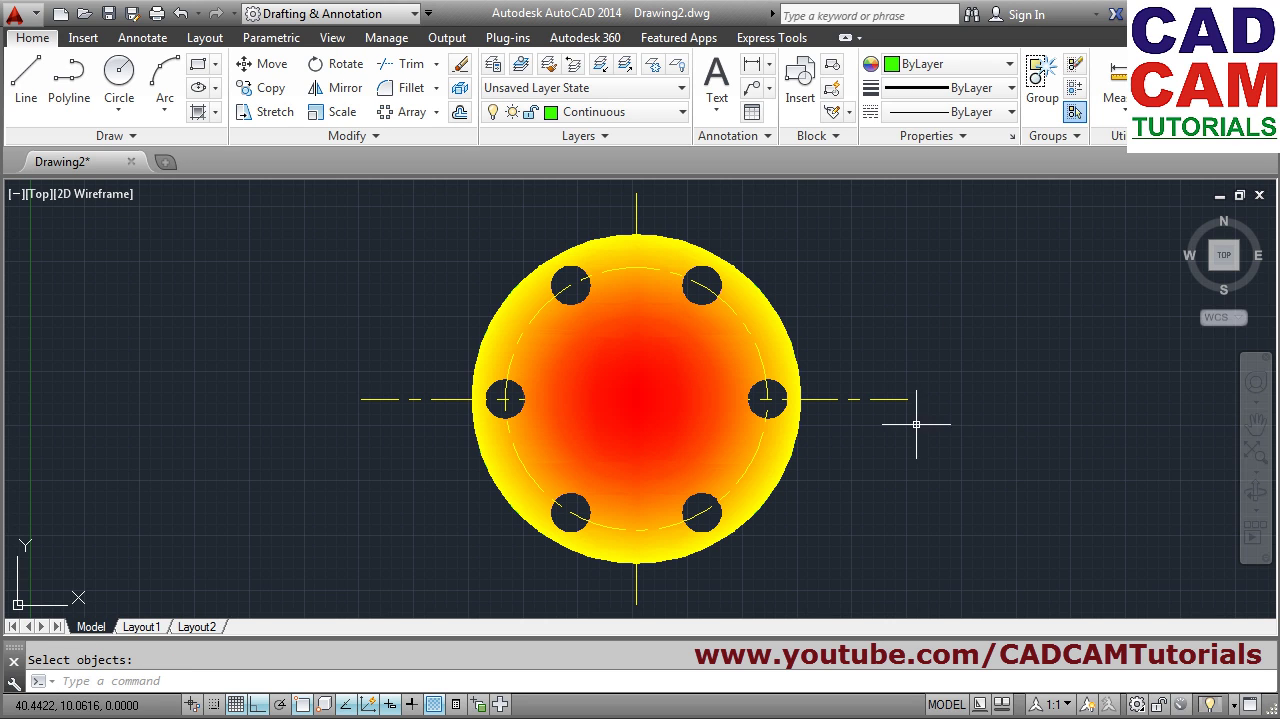
# Send the flange's gradient fill to the back, behind the inner circle's hatches and the flange outlines
pyautogui.click(371, 142)
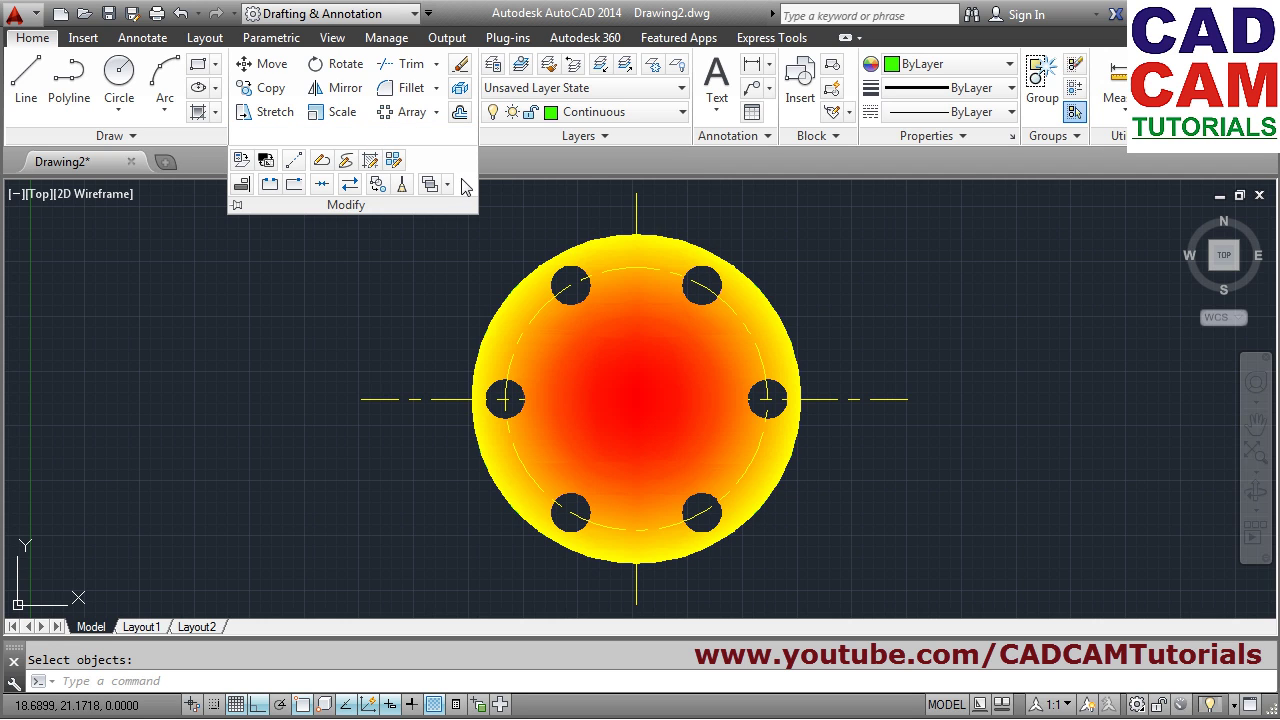
pyautogui.click(448, 188)
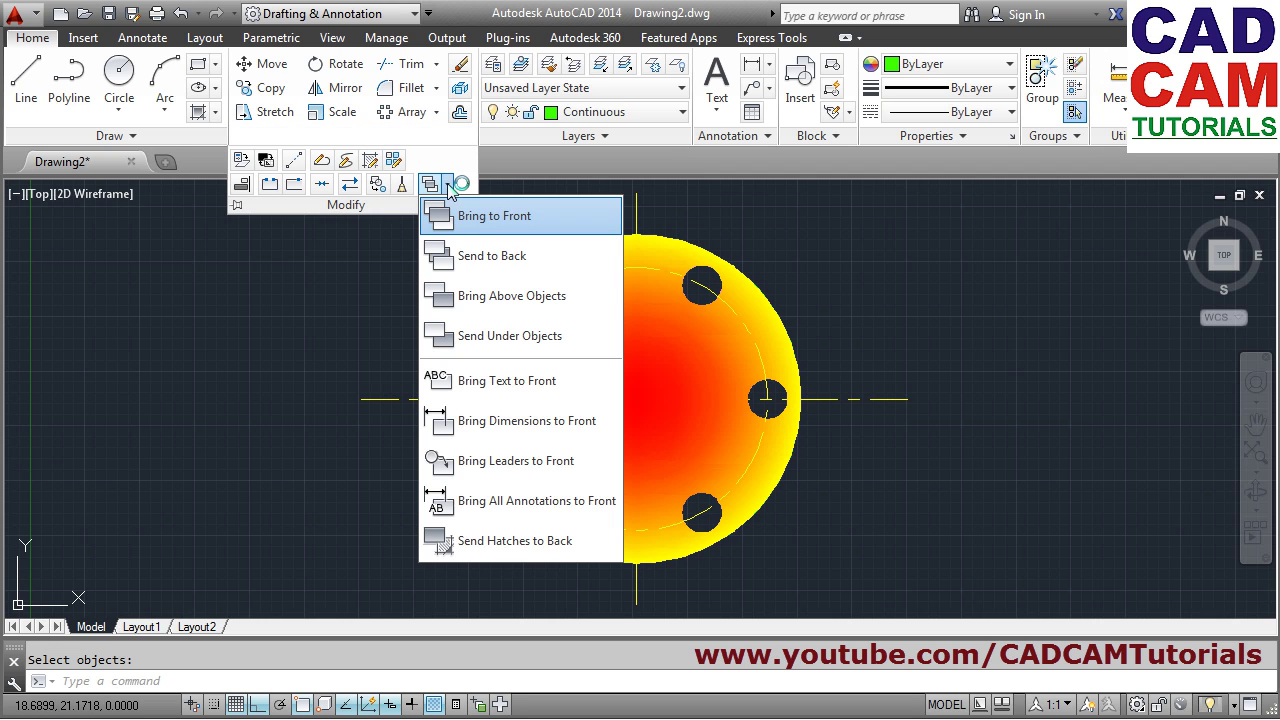
pyautogui.click(505, 253)
pyautogui.click(759, 331)
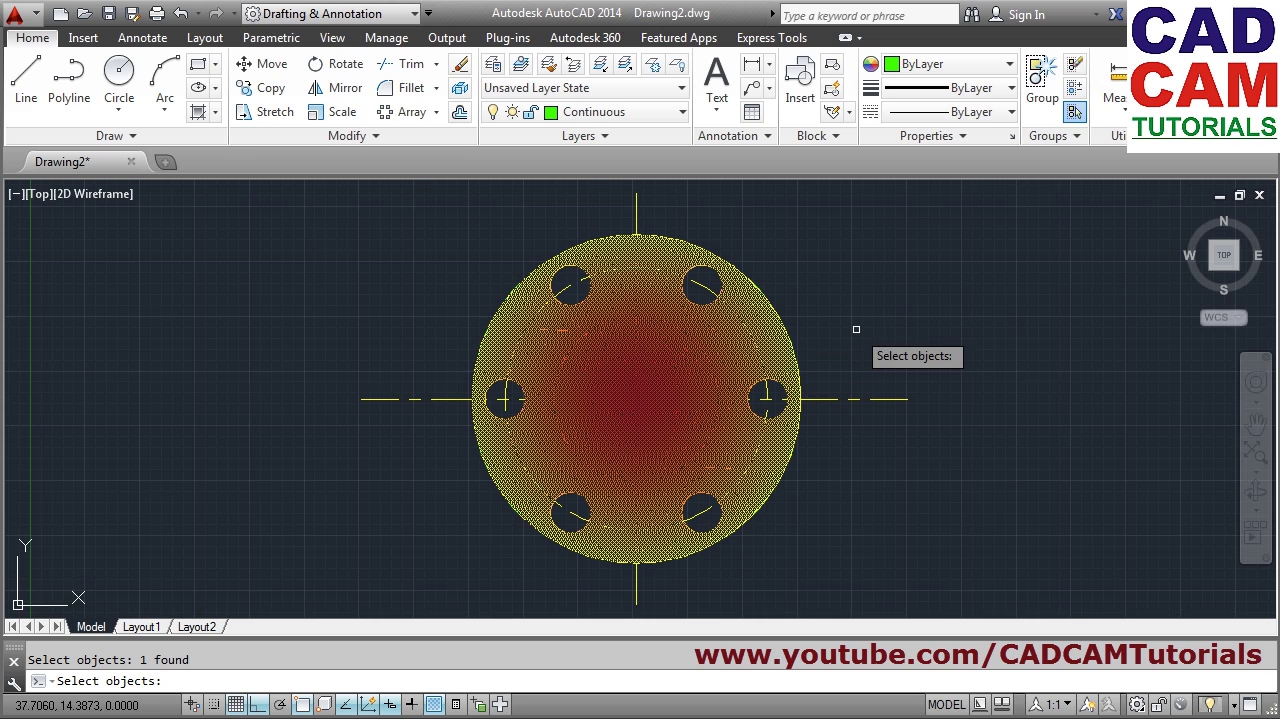
pyautogui.press('Return')
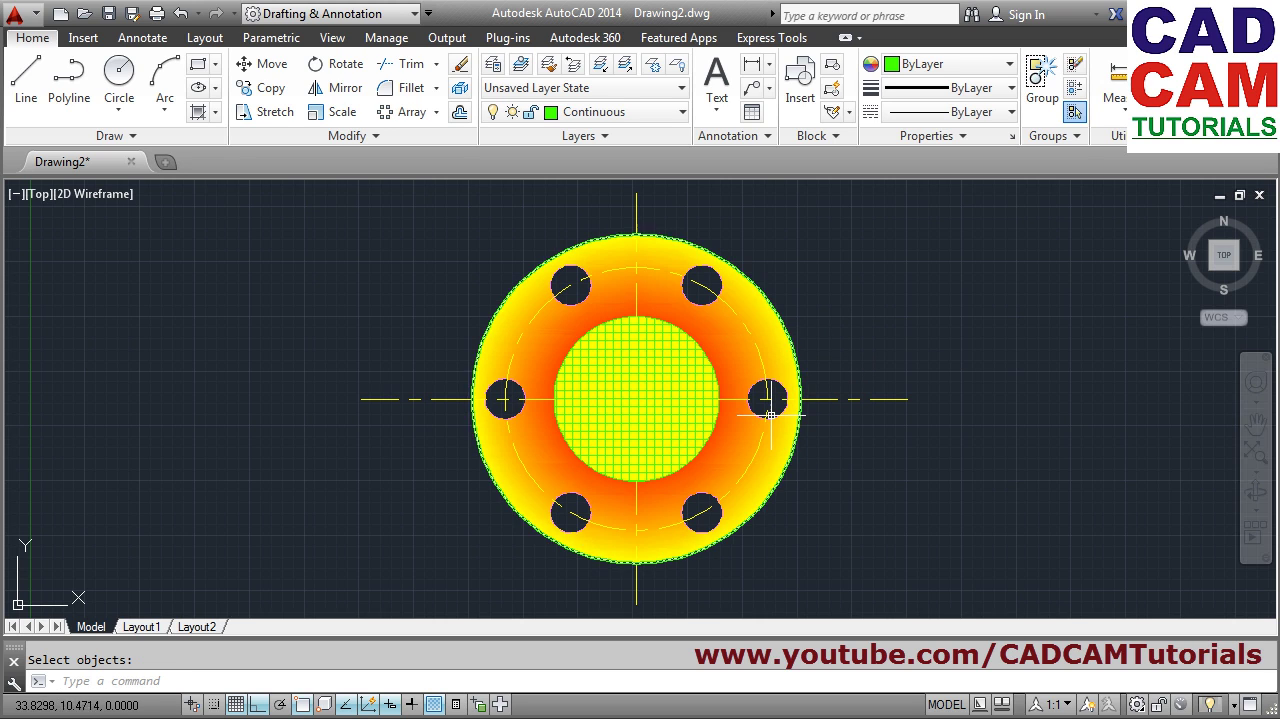